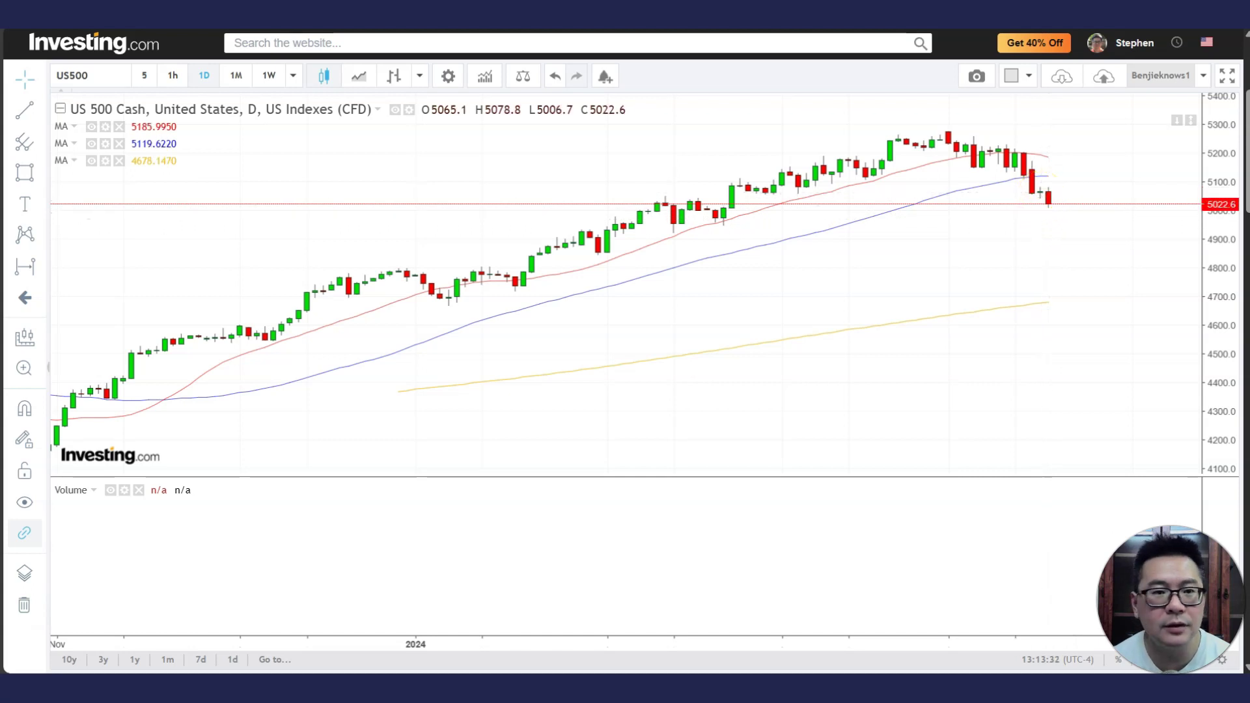
Draw a green rectangle around the mid-February 2024 consolidation on the daily US500 chart, from about 4925 to 5040.
left_click(44, 173)
left_click(65, 199)
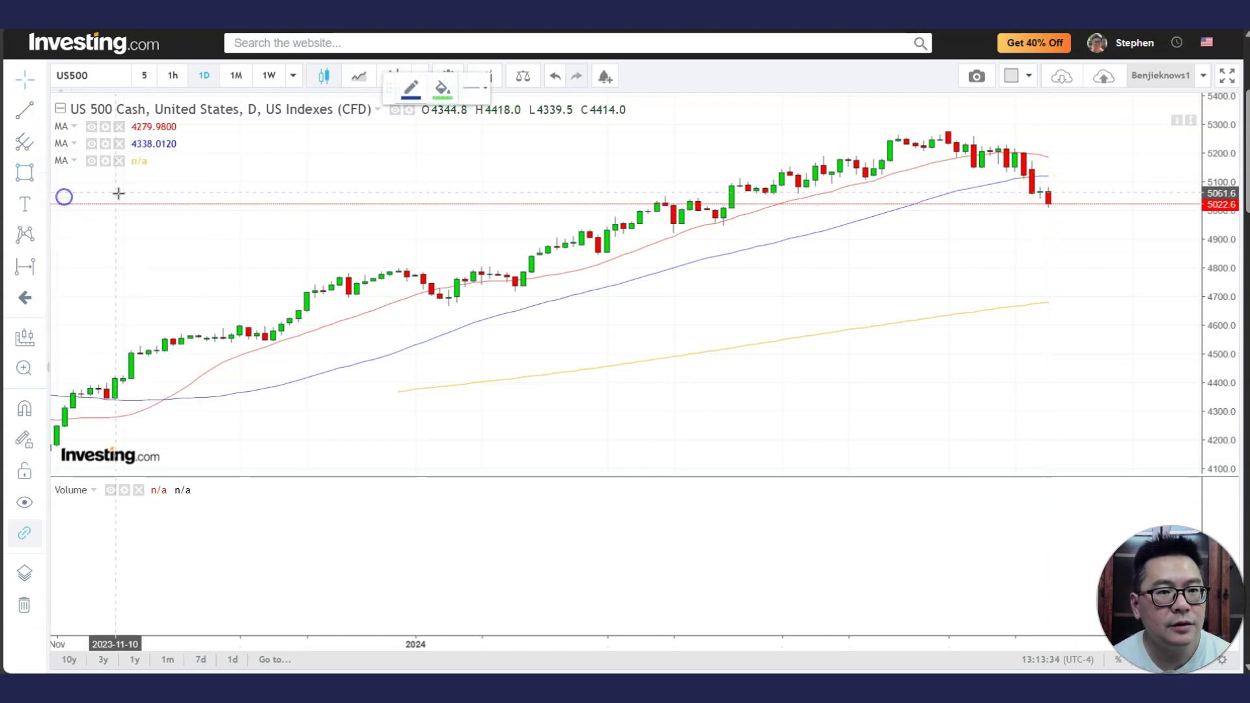
left_click_drag(656, 199, 739, 232)
left_click(1027, 199)
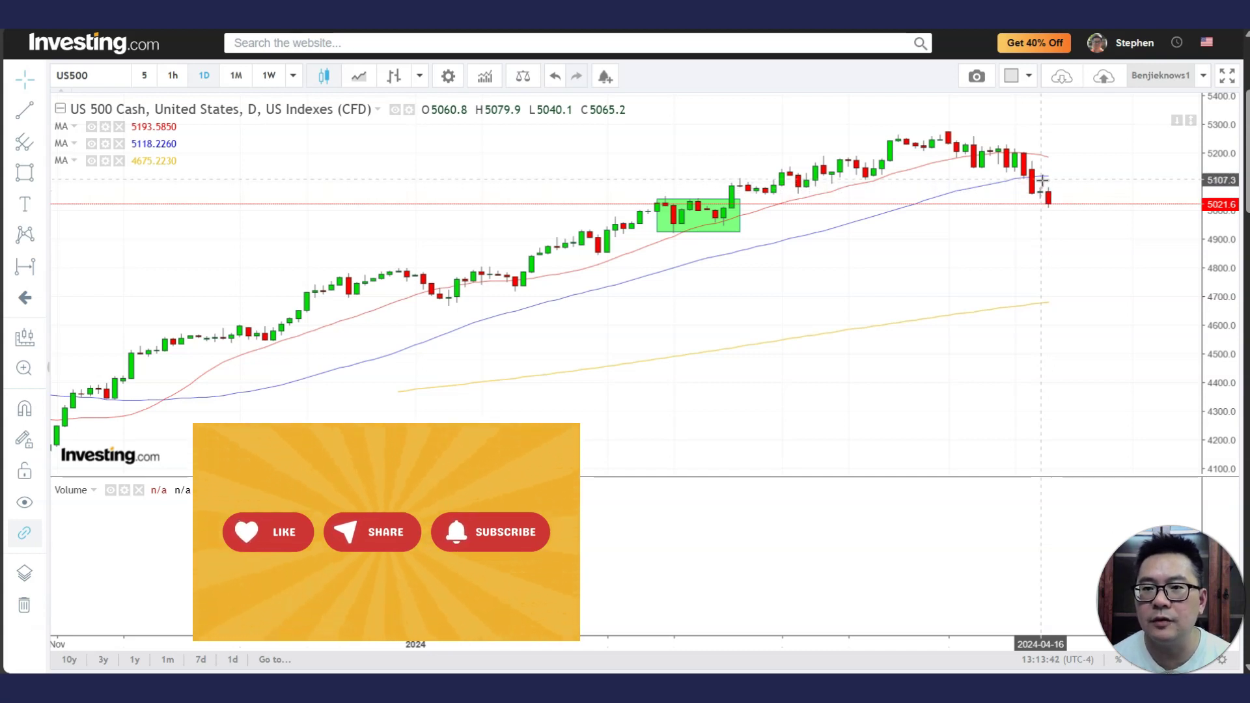
left_click(736, 209)
left_click(1074, 200)
left_click(1045, 186)
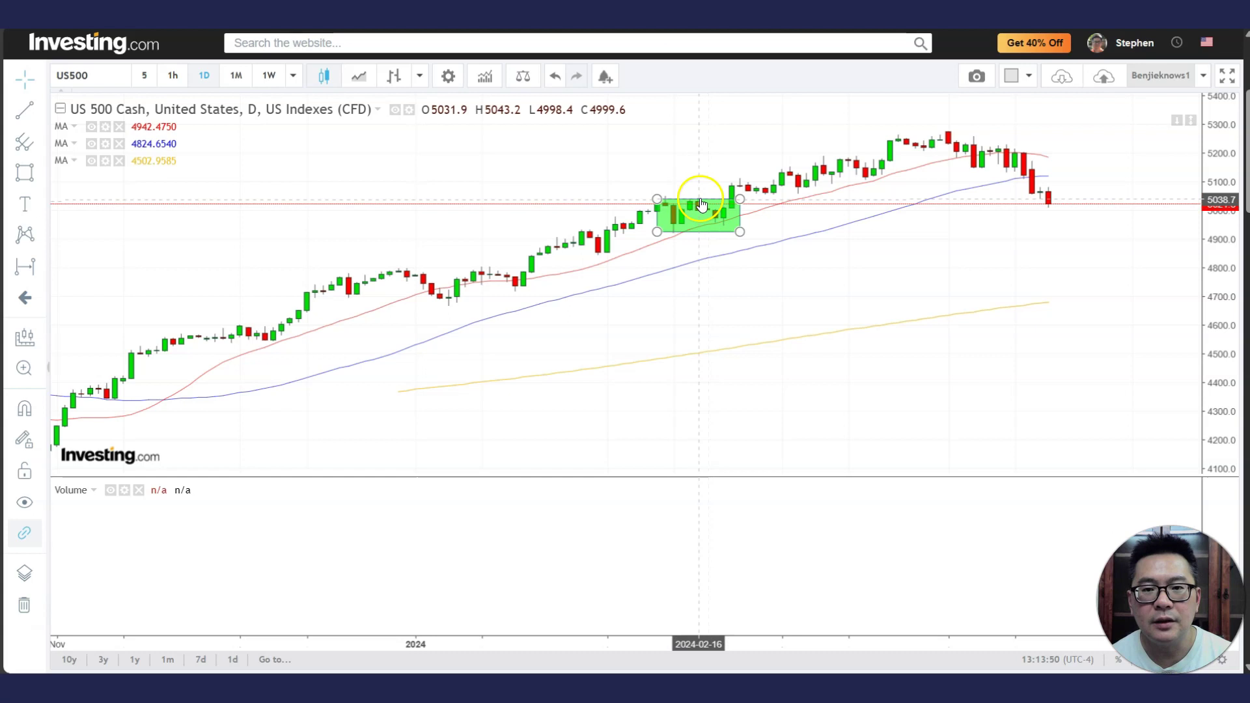
left_click_drag(701, 203, 714, 207)
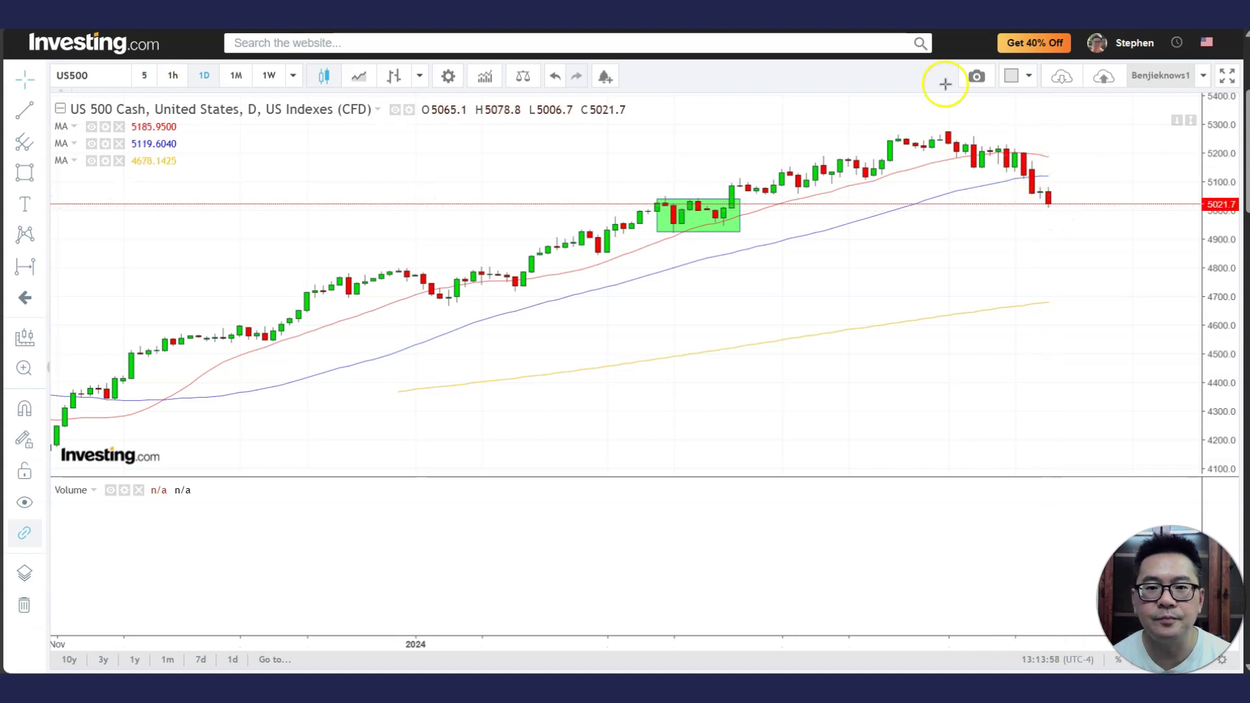
Draw a second rectangle around the consolidation from late December 2023 into January 2024, between about 4673 and 4789.
scroll(650, 210, "down", 2)
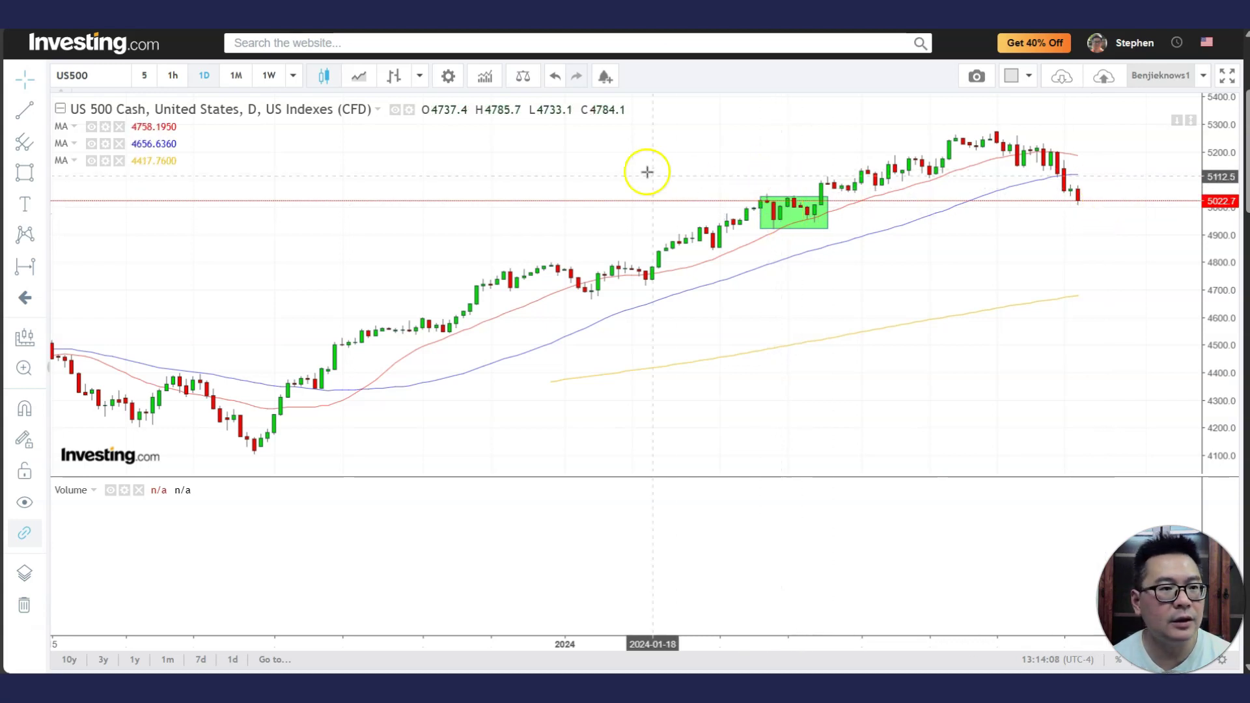
left_click(40, 174)
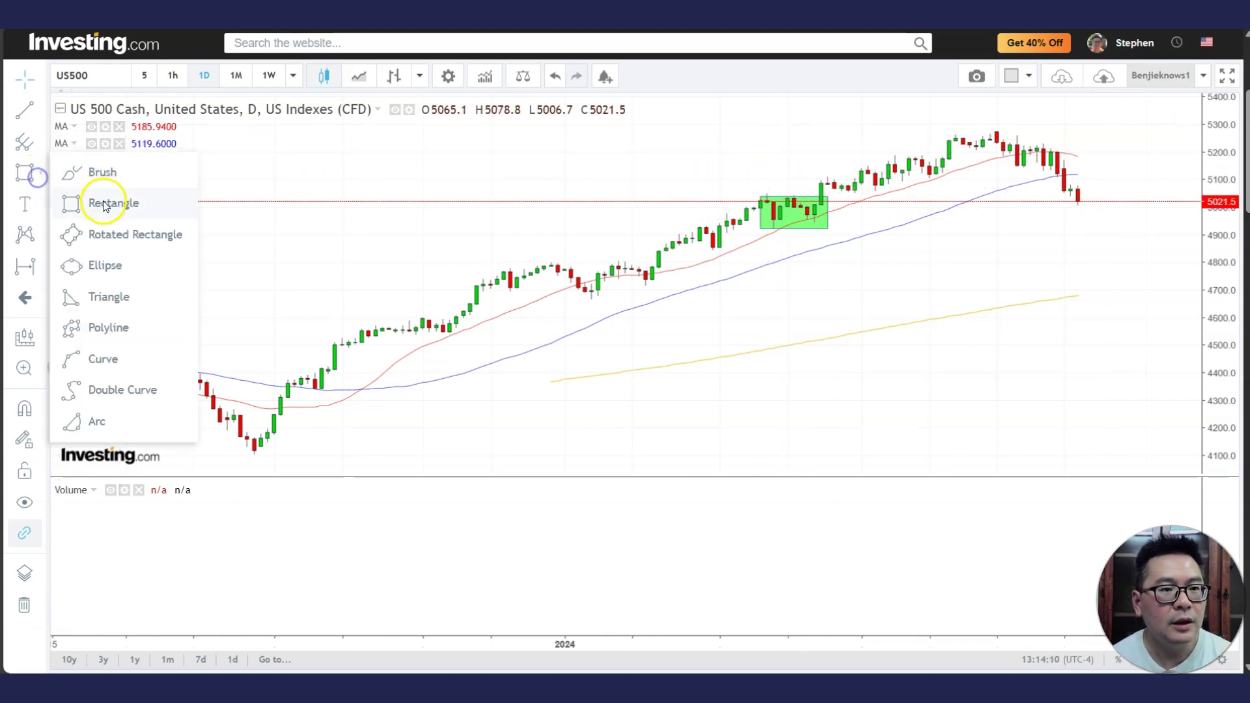
left_click(105, 200)
left_click_drag(537, 265, 666, 297)
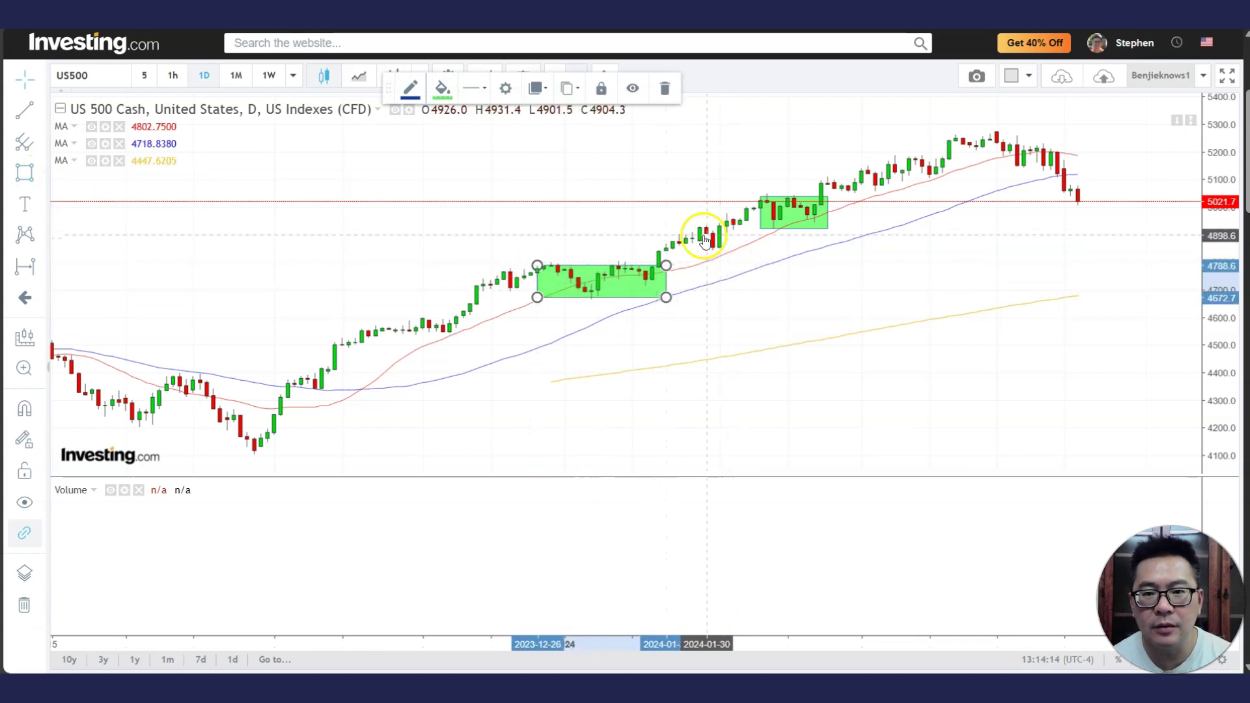
left_click(607, 204)
Draw a rising trend line from the January 8, 2024 low at about 4664 up to April 12 at about 5267.
left_click(26, 111)
left_click(81, 108)
left_click(609, 291)
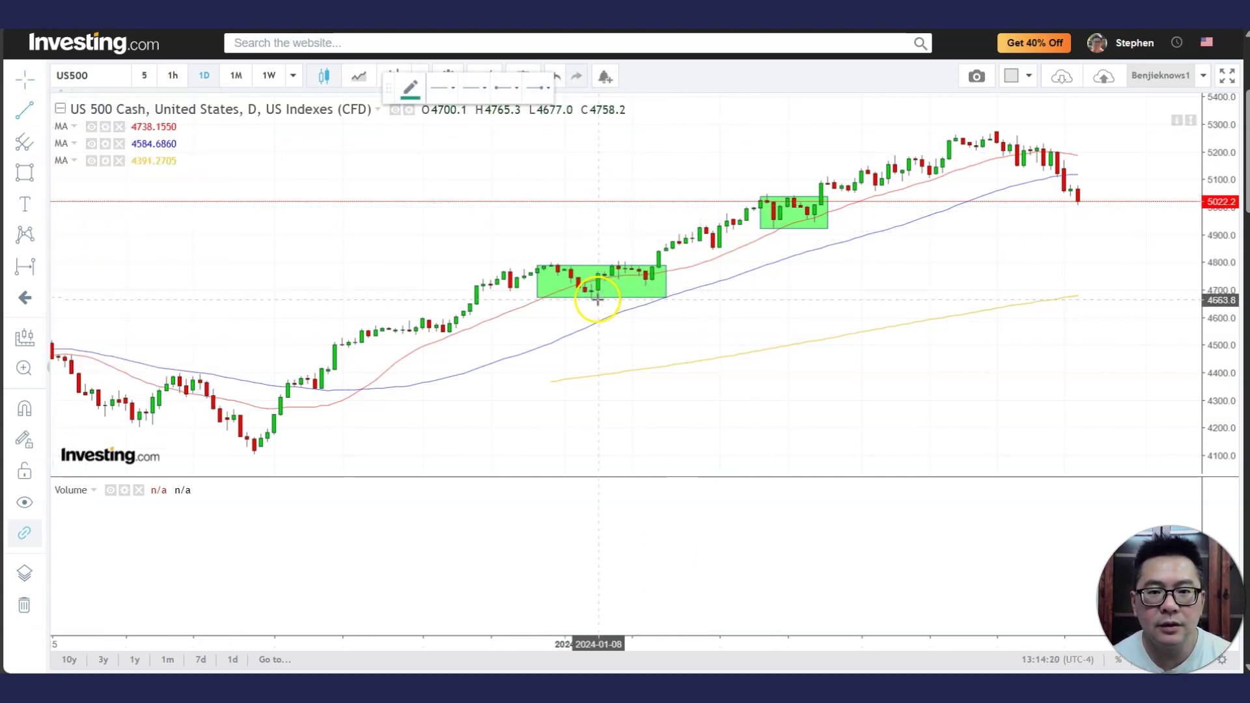
left_click(1057, 134)
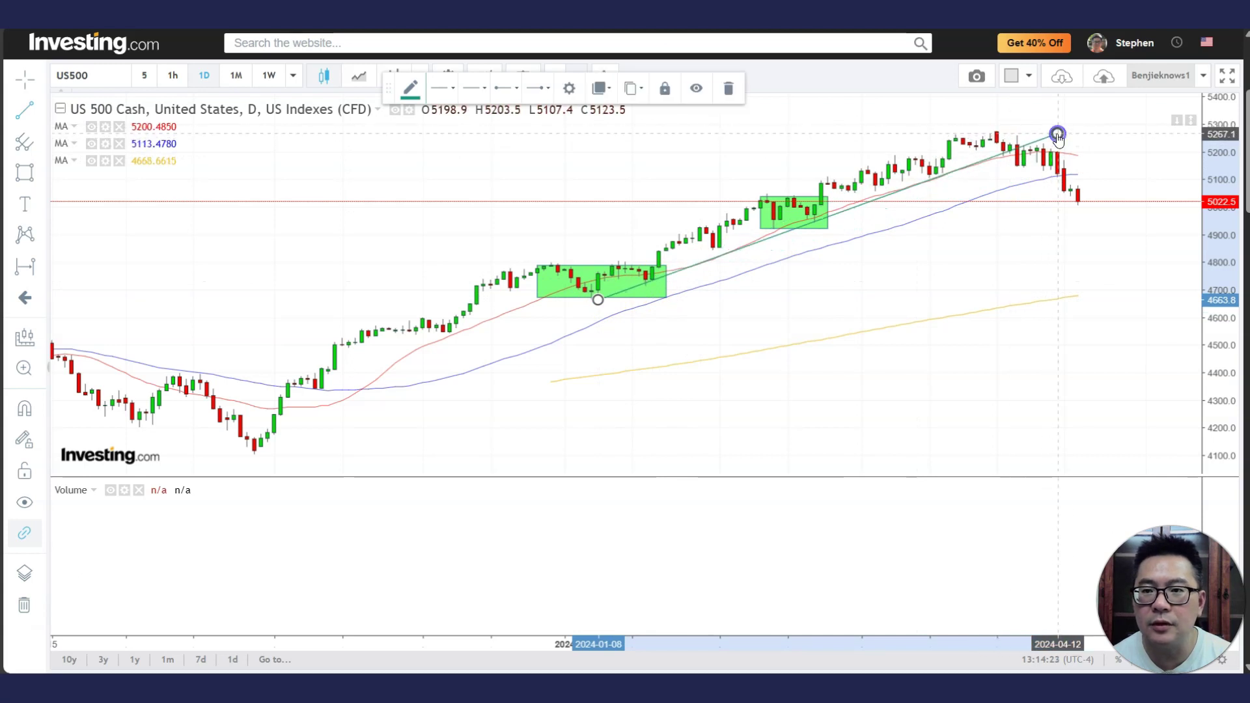
left_click(1090, 134)
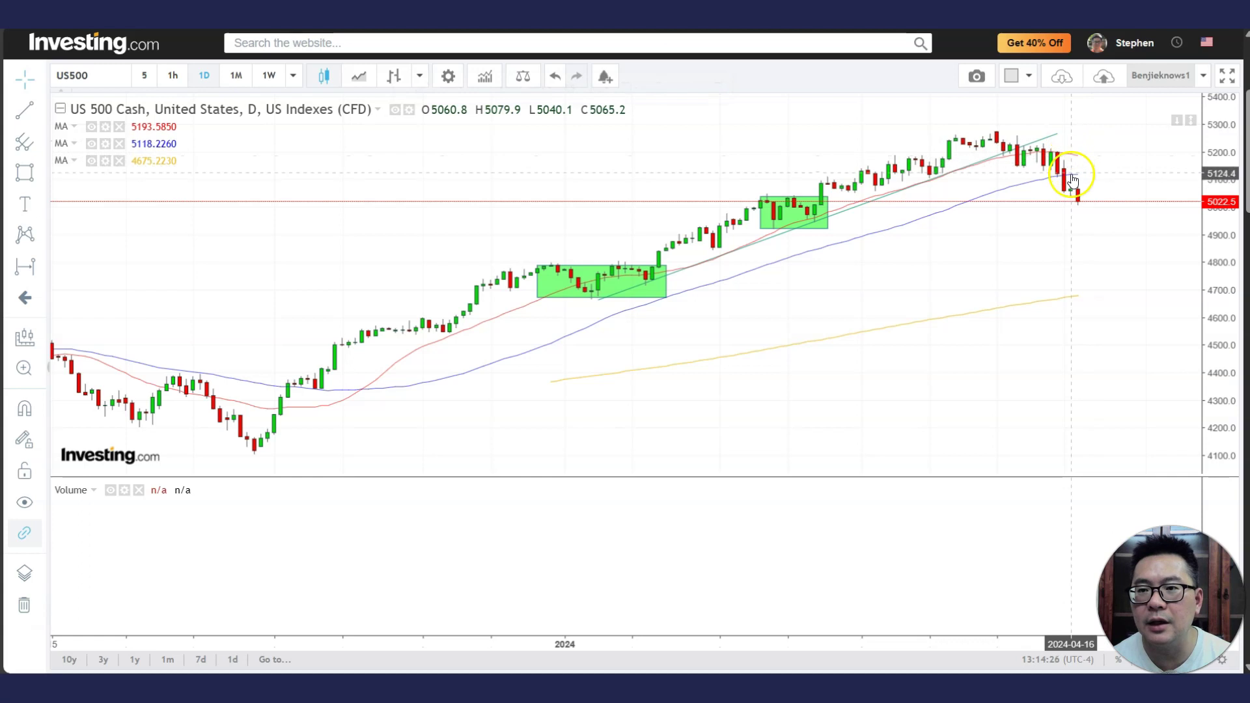
Switch the US500 chart to the 1-hour interval with a wider range of candles in view.
left_click_drag(1123, 260, 999, 273)
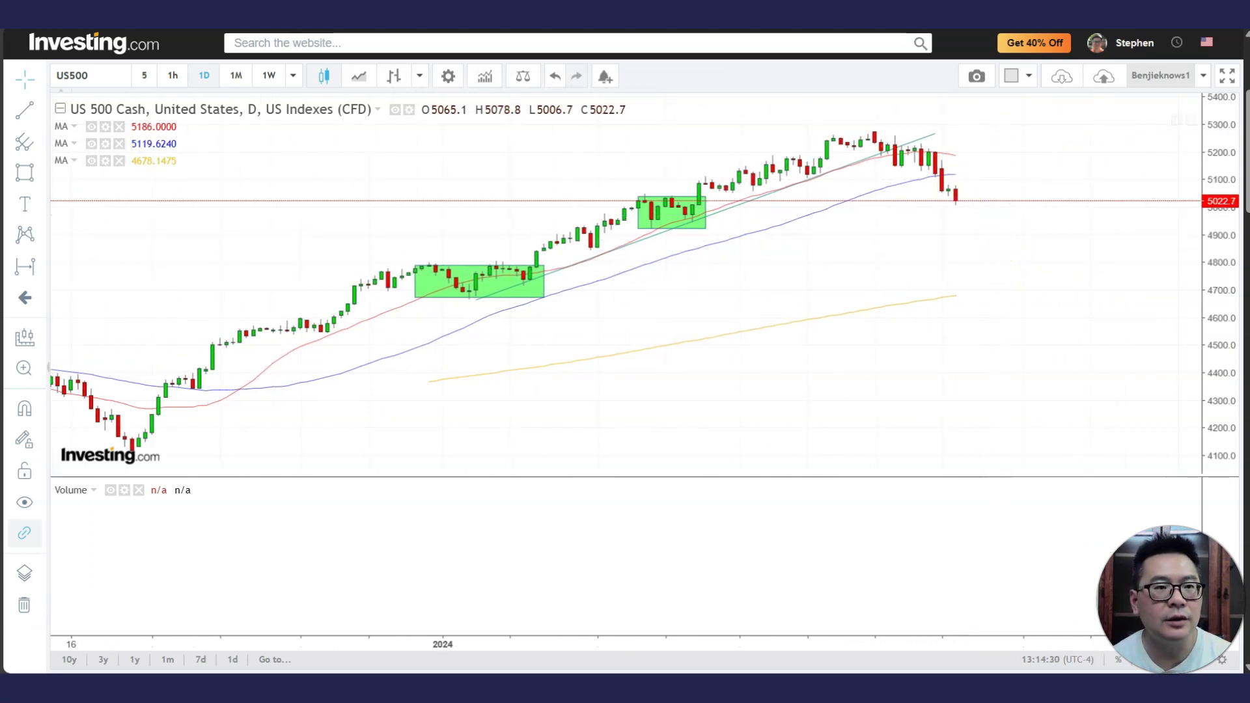
left_click(174, 76)
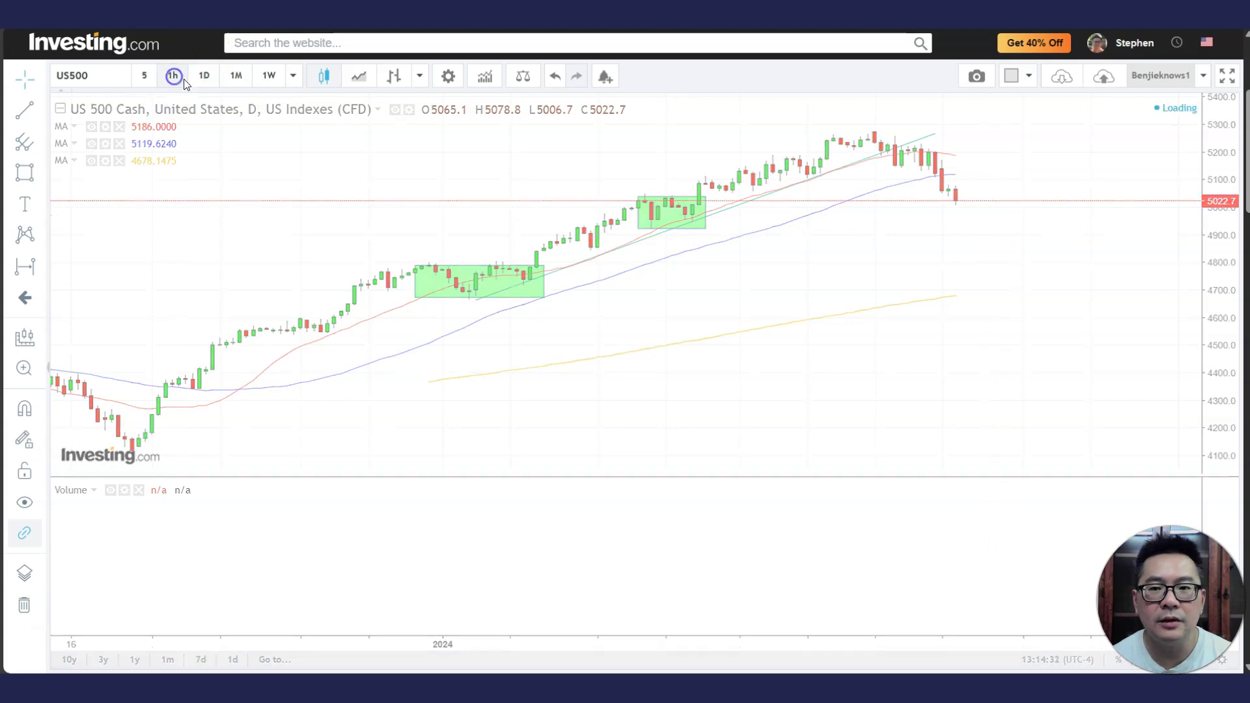
scroll(1068, 319, "down", 2)
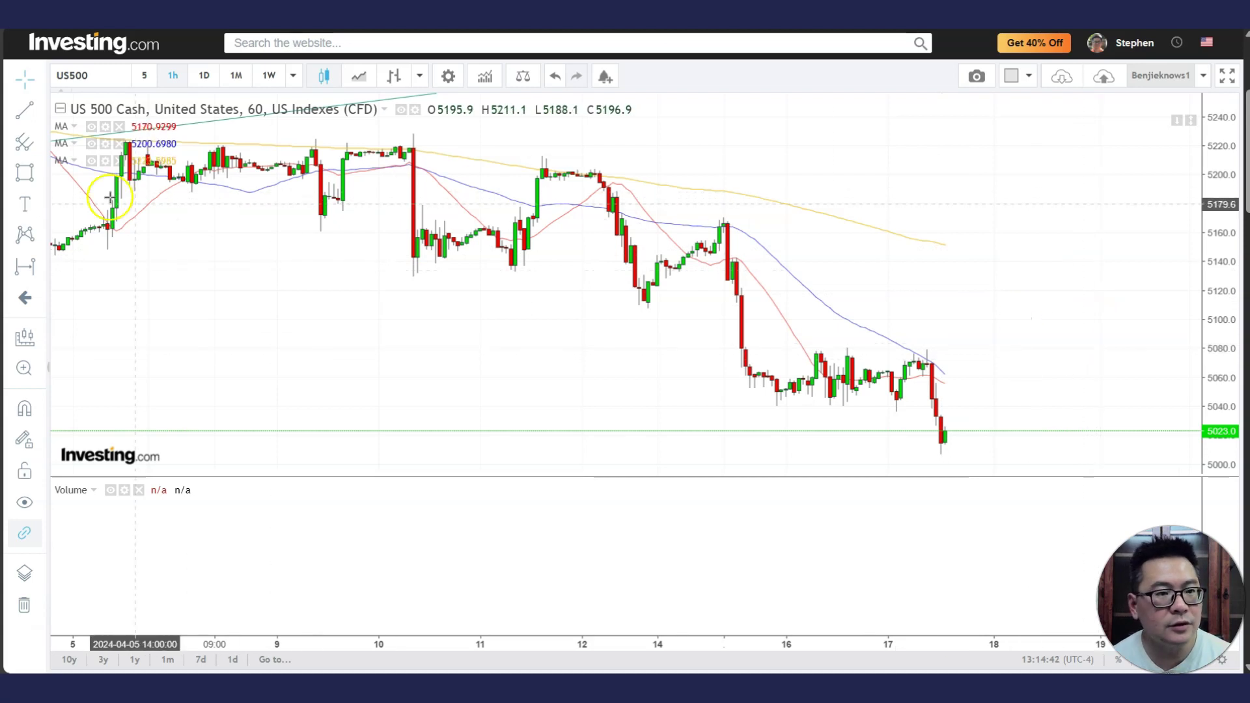
Draw a red-filled rectangle around the April 15–17 consolidation on the hourly chart, between about 5038 and 5079.
left_click(40, 179)
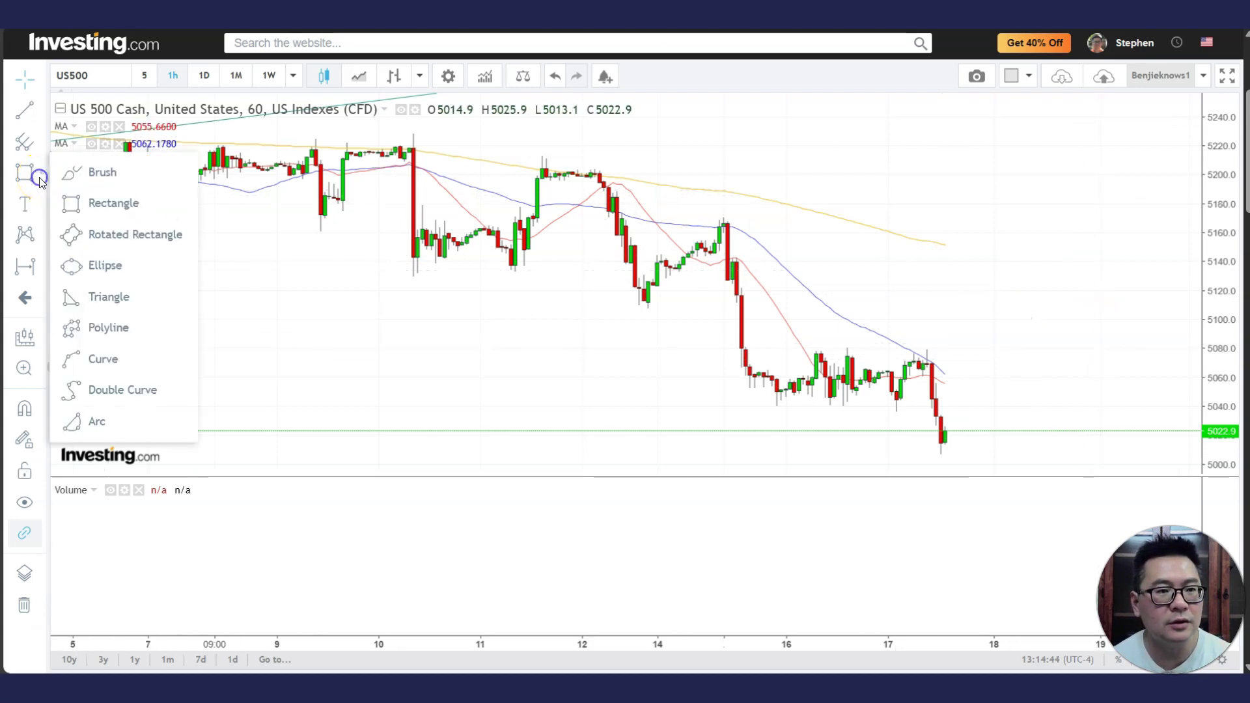
left_click(91, 202)
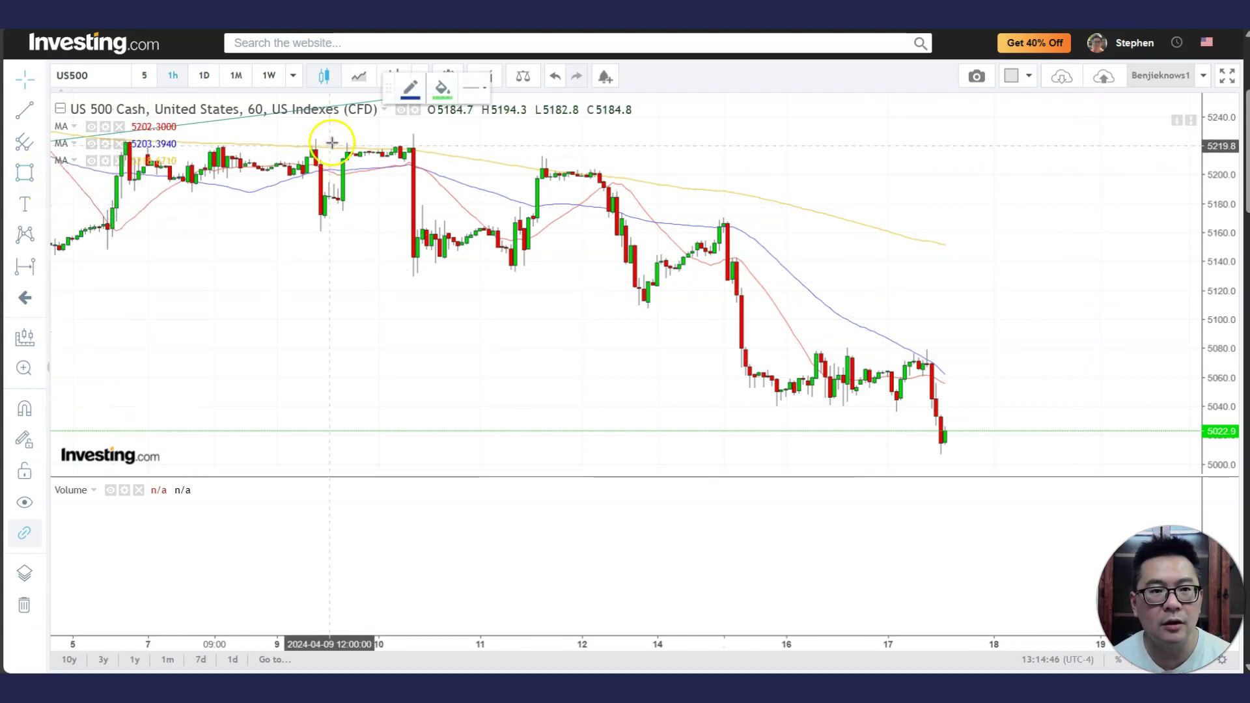
left_click(445, 88)
left_click(455, 139)
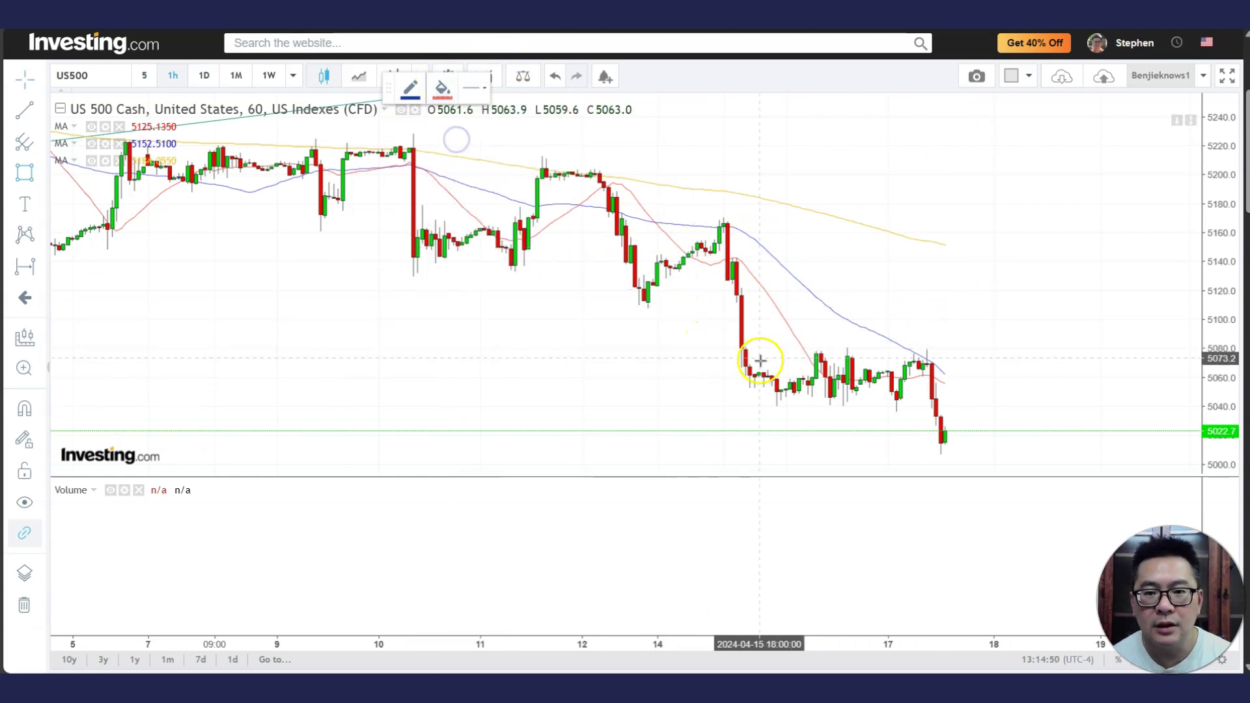
mouse_move(736, 350)
left_mouse_down()
mouse_move(932, 389)
mouse_move(964, 409)
left_mouse_up()
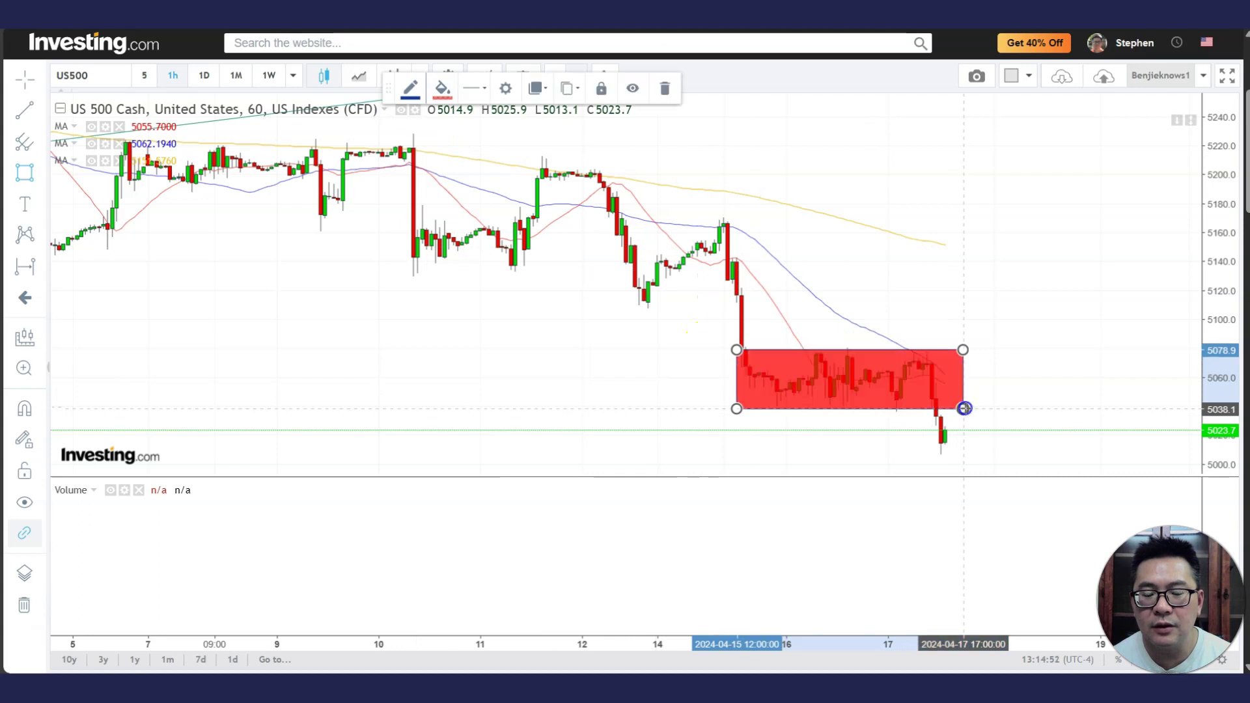
left_click(1063, 376)
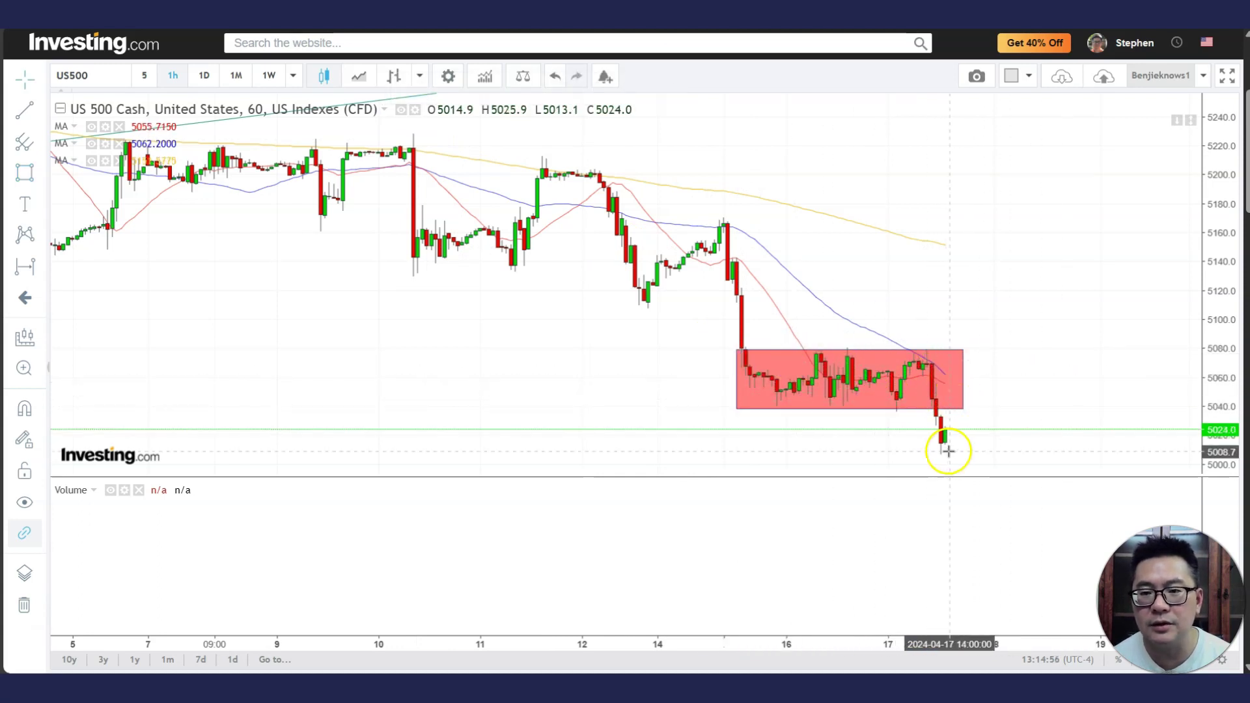
Switch the US500 chart to the 2-hour interval.
scroll(988, 440, "down", 2)
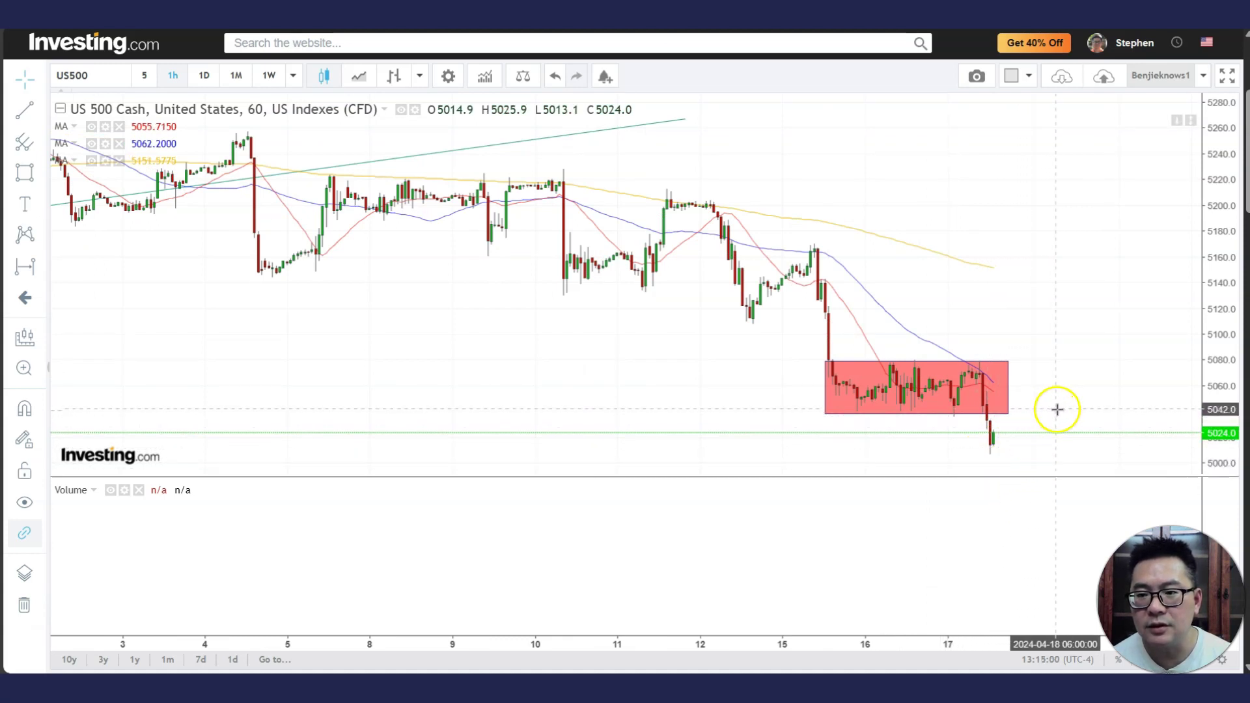
left_click(294, 76)
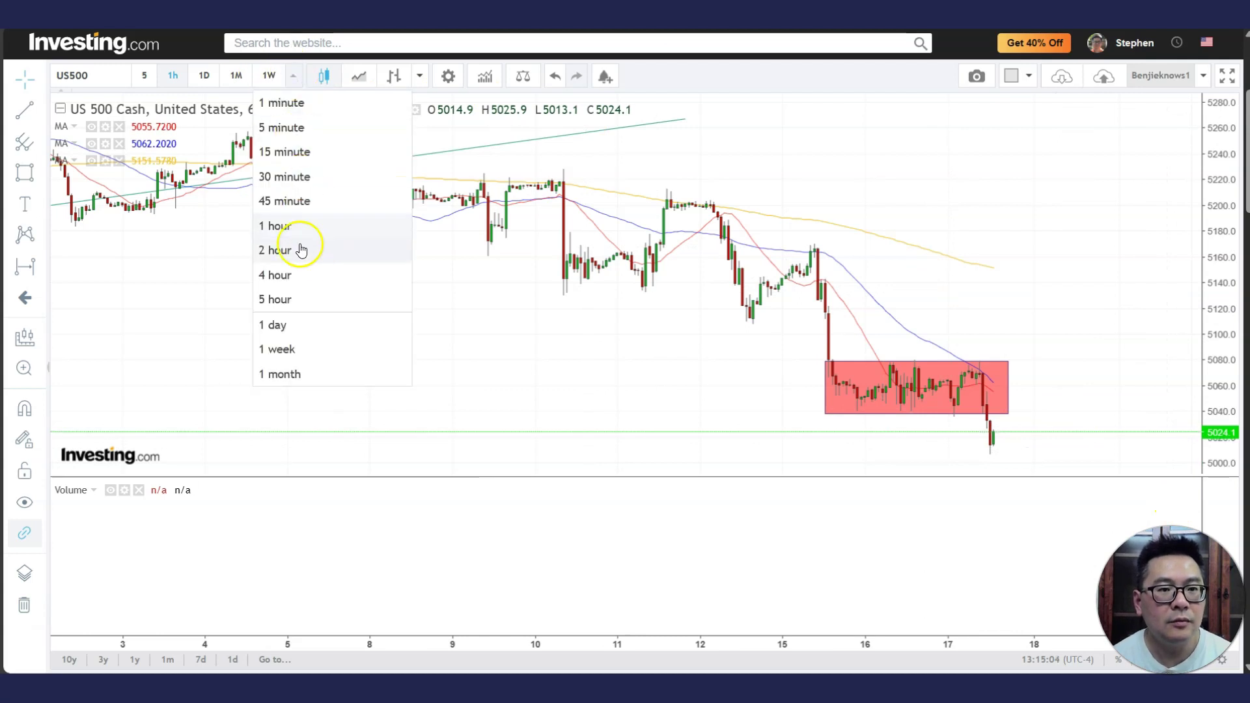
left_click(301, 250)
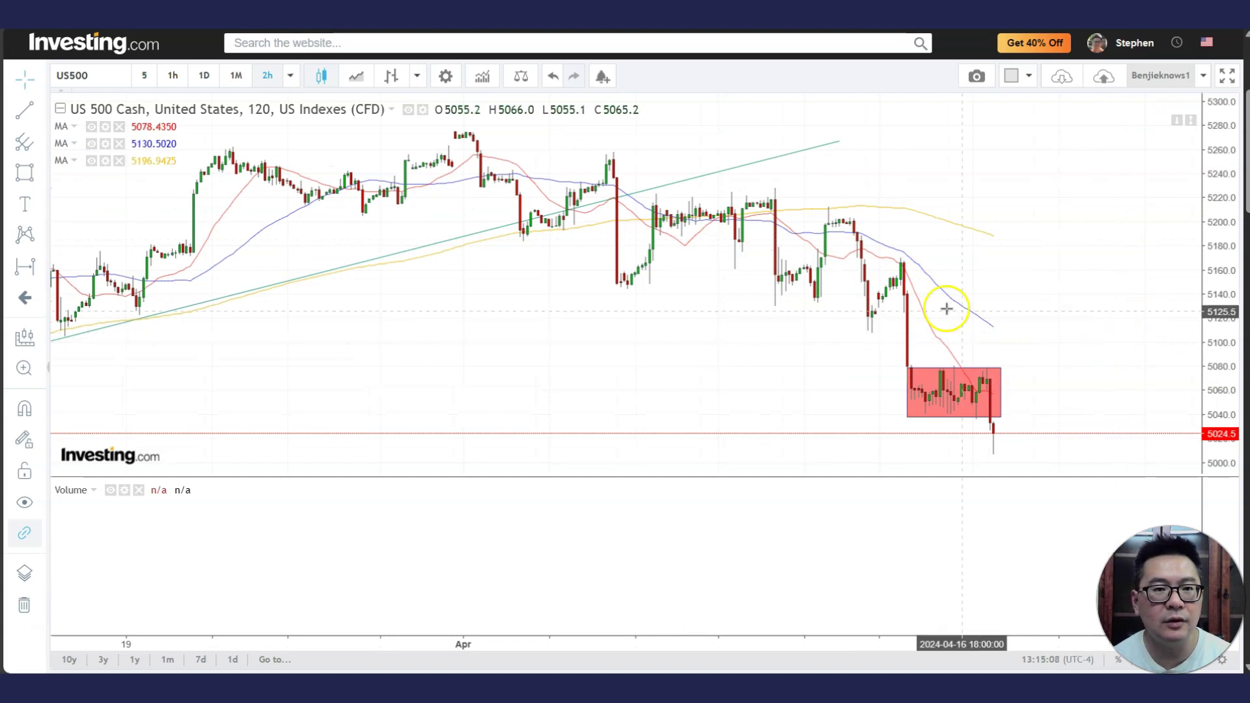
Draw a falling trend line from the April 1 high at about 5277 along the lower highs, ending at about 5150.
left_click(41, 123)
left_click(72, 108)
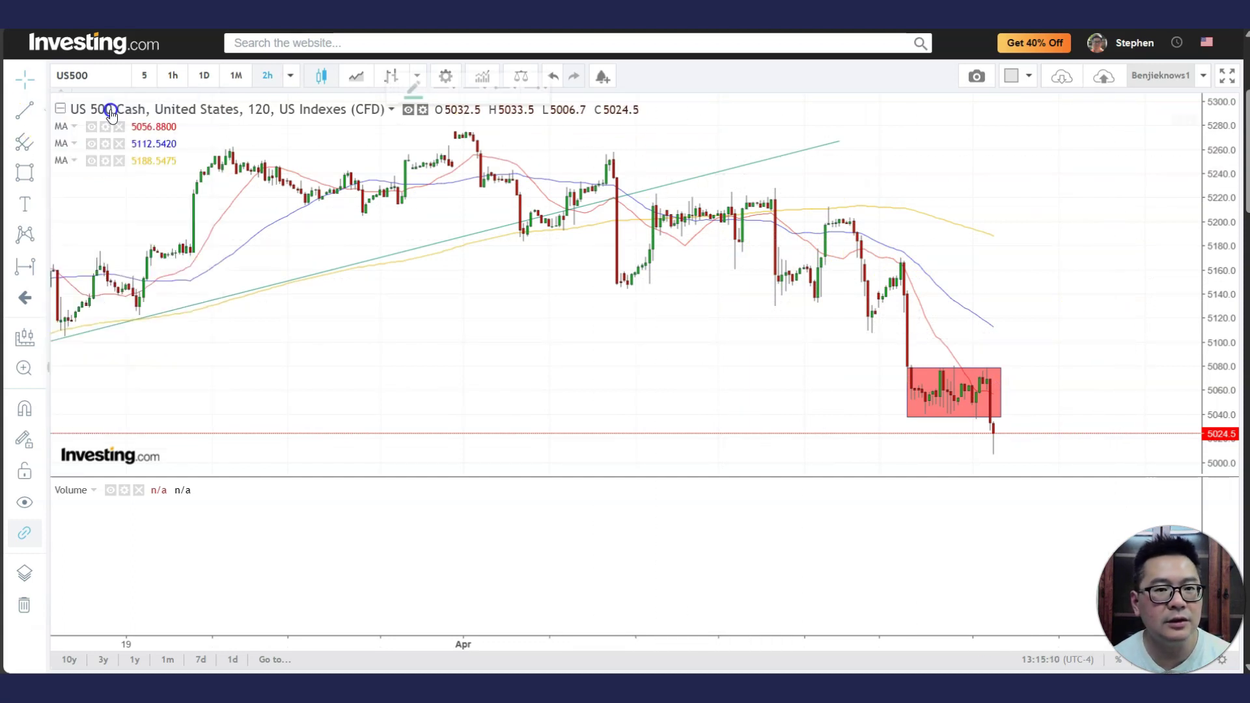
left_click(468, 128)
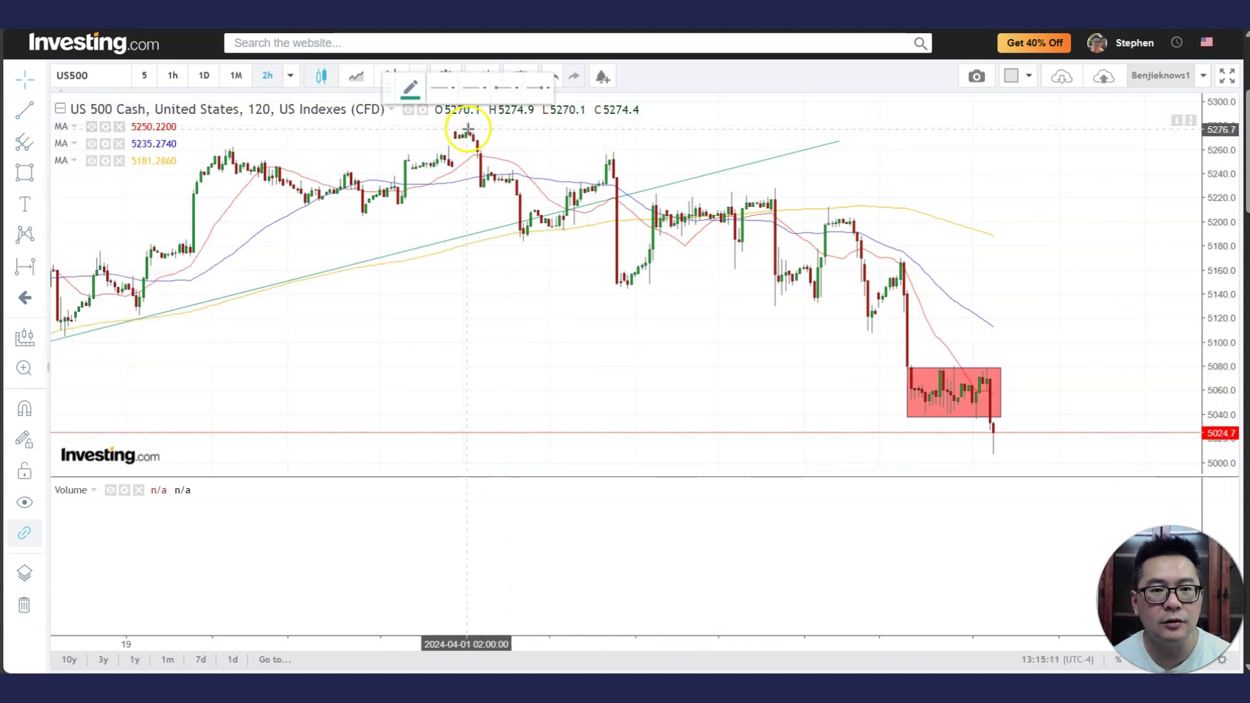
left_click(1151, 283)
left_click(1081, 287)
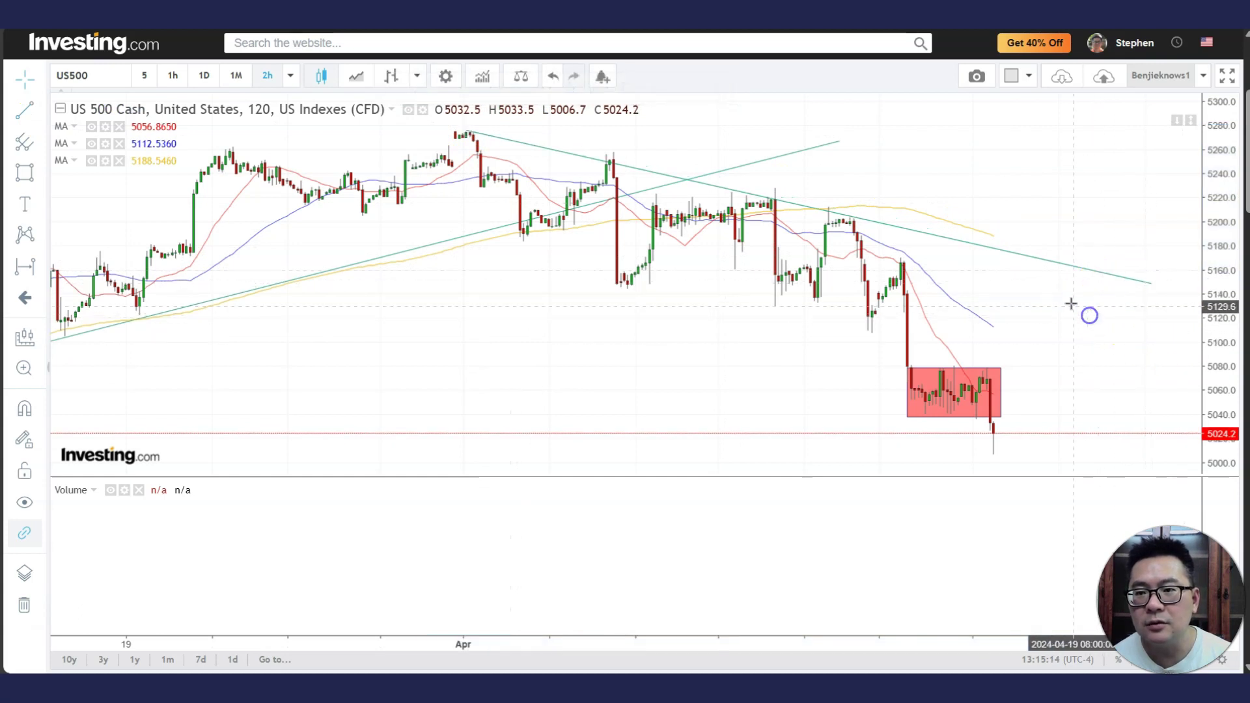
Return the US500 chart to the daily interval.
left_click_drag(1106, 391, 998, 382)
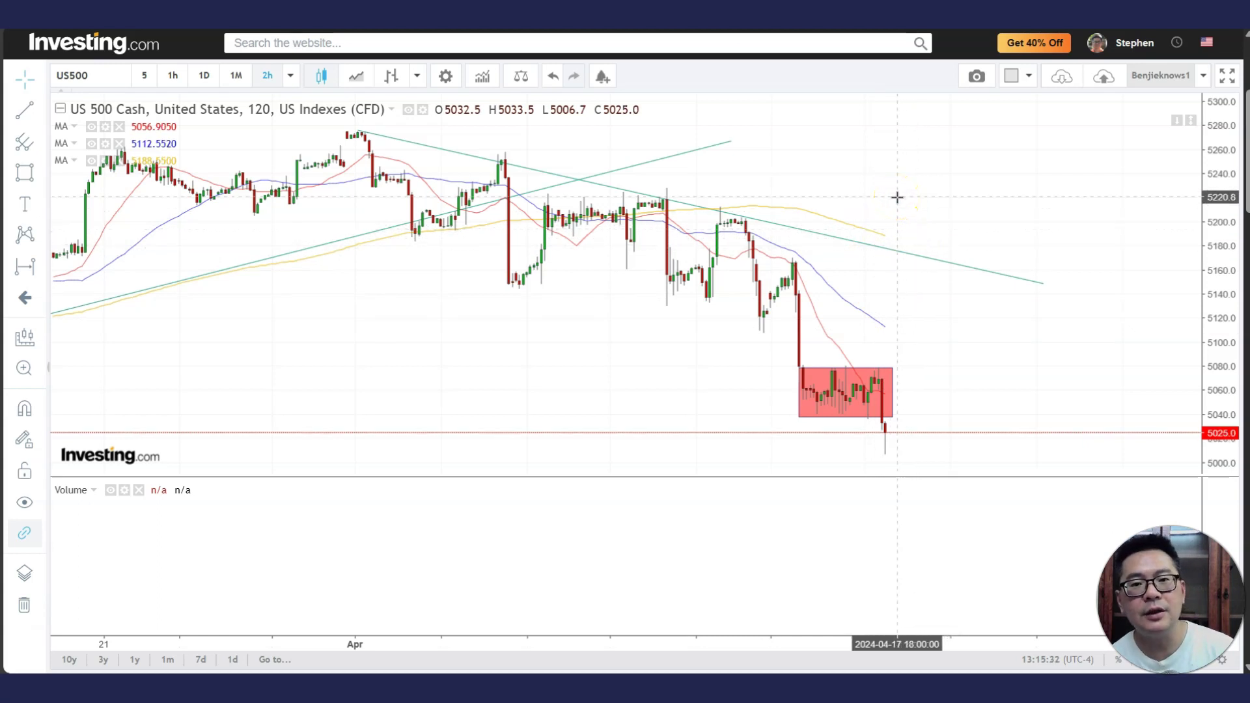
left_click(254, 99)
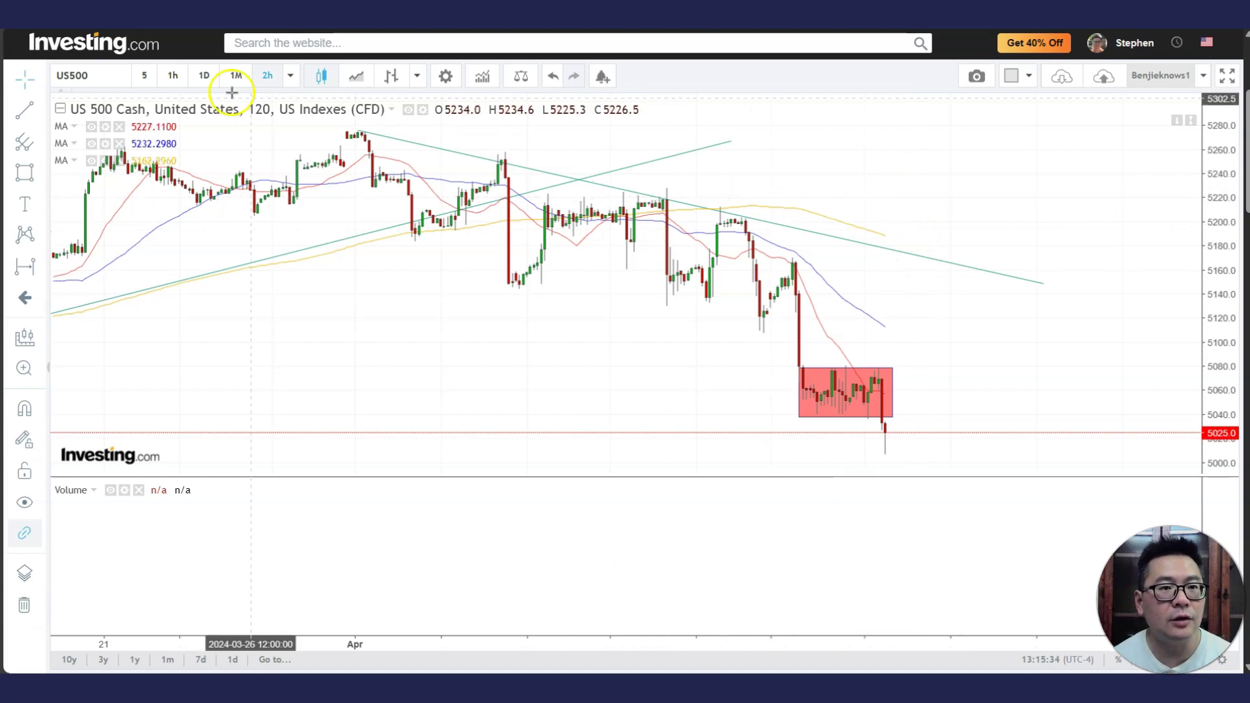
left_click(202, 77)
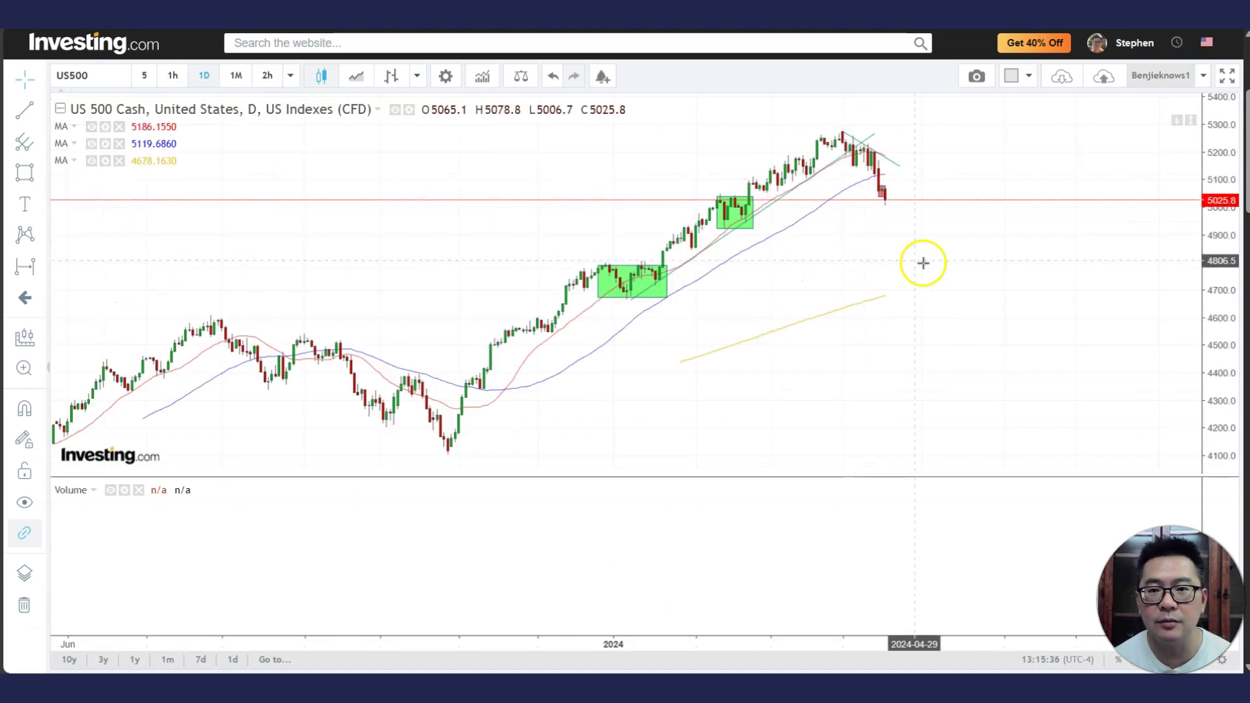
left_click_drag(783, 324, 857, 311)
Load the SPY symbol and examine its daily price action against the moving averages.
type("spy")
key("Return")
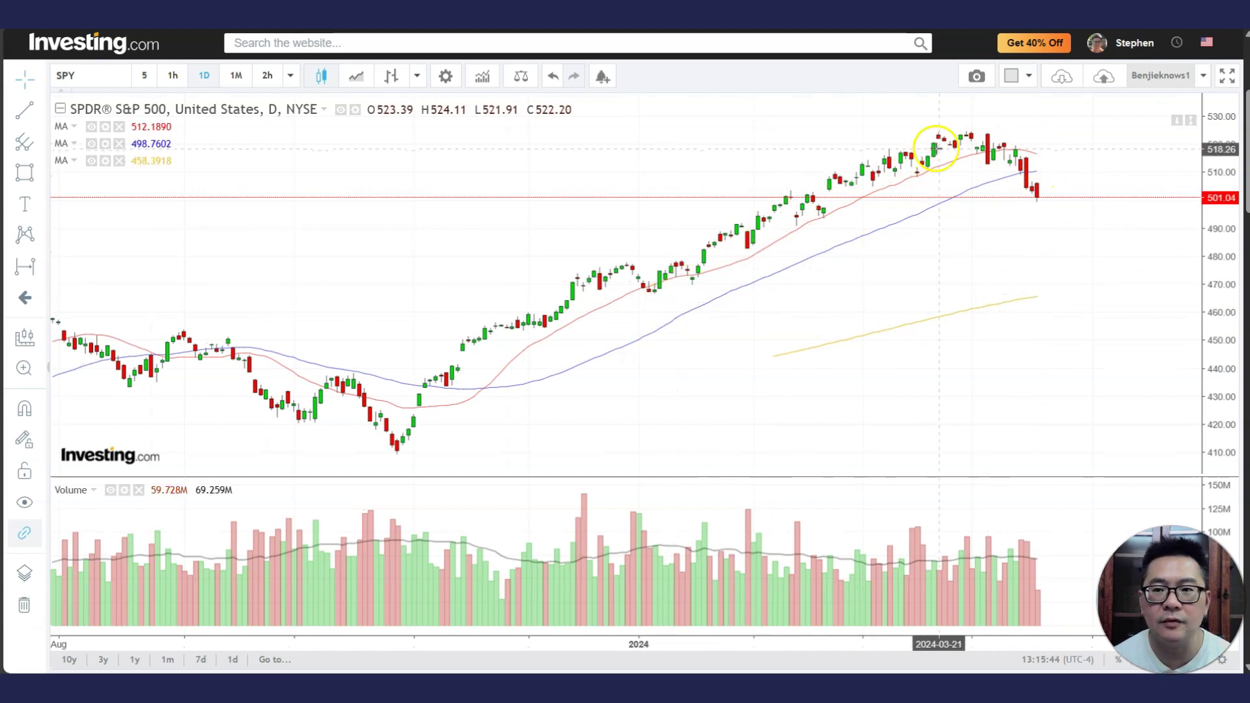
scroll(950, 248, "down", 3)
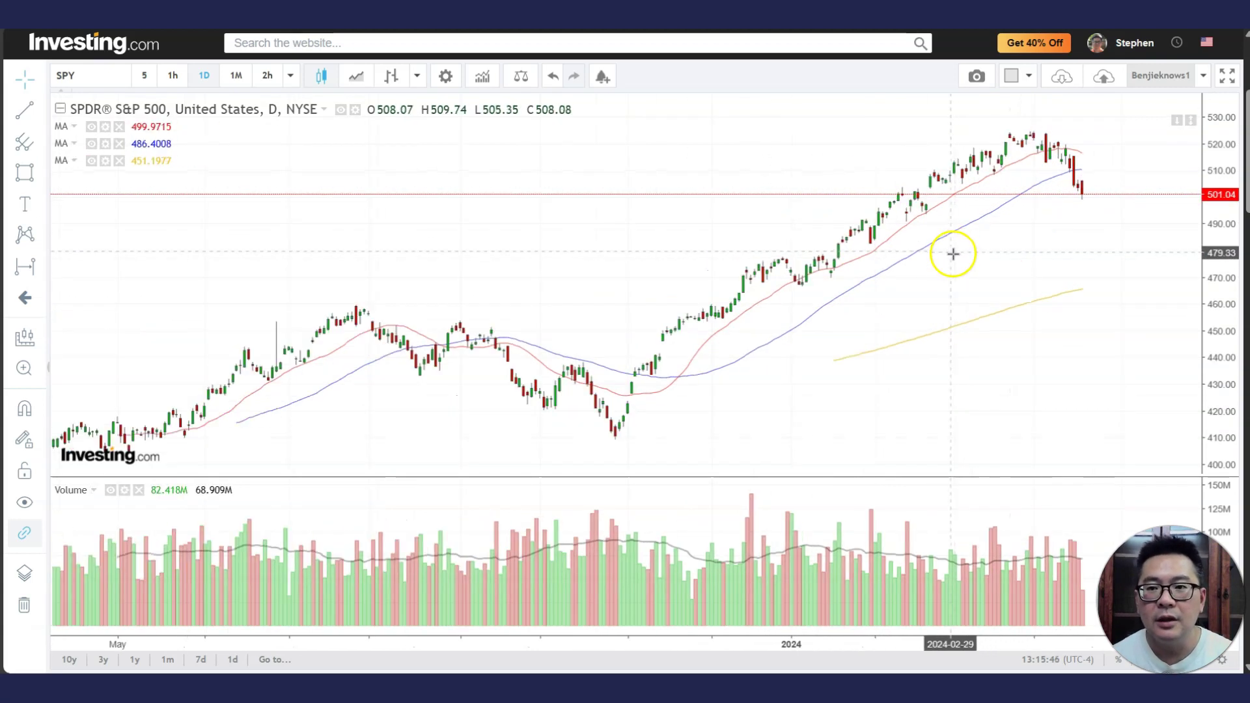
scroll(950, 258, "up", 3)
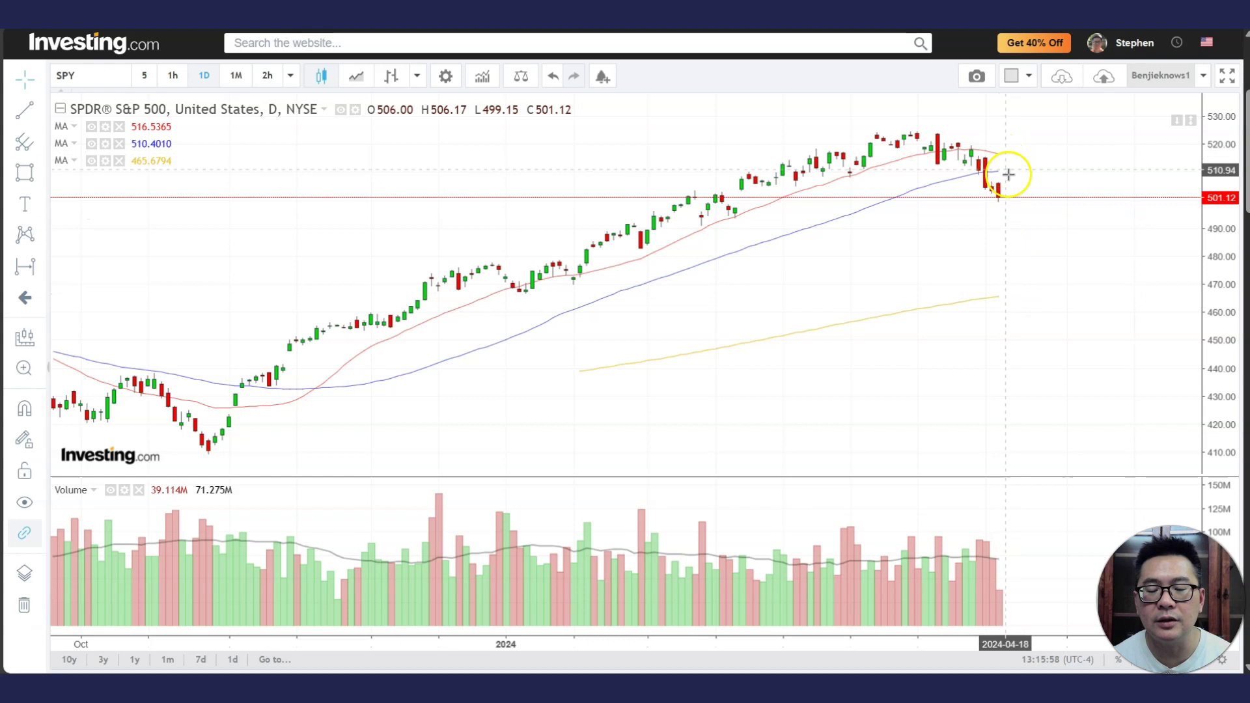
scroll(1044, 276, "down", 2)
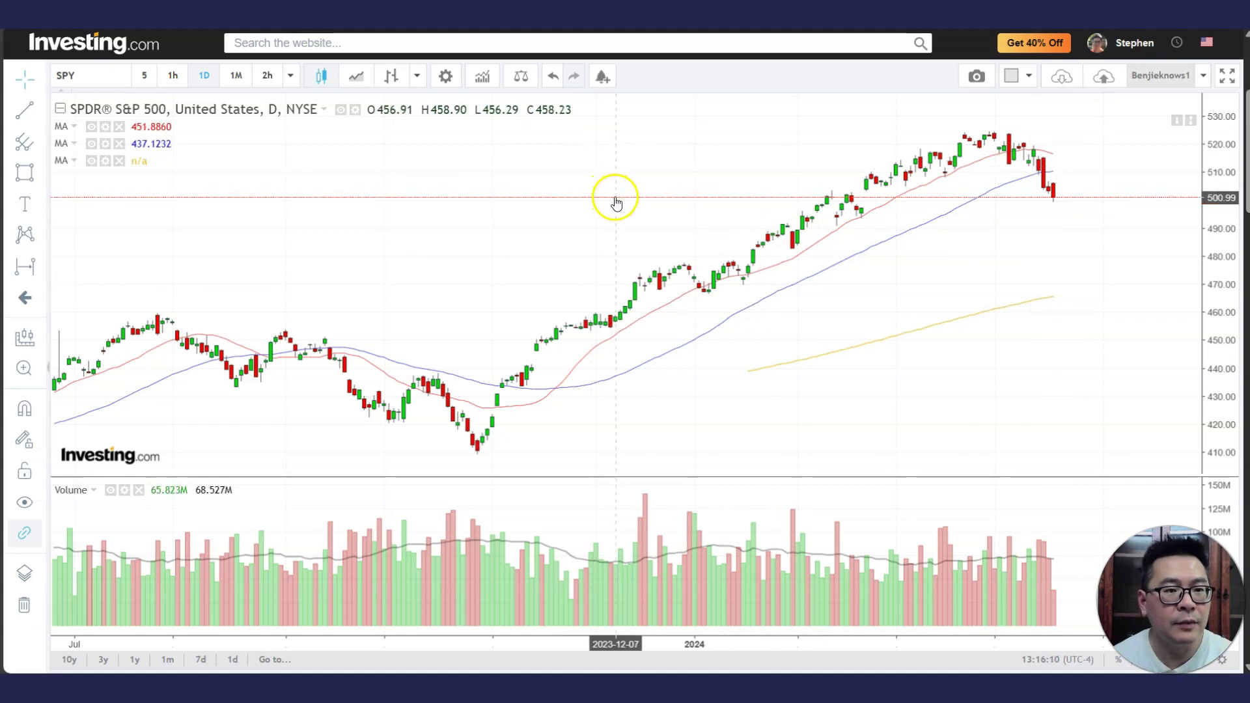
Load the DIA symbol and bring its recent daily candles into closer view.
type("DIA")
key("Return")
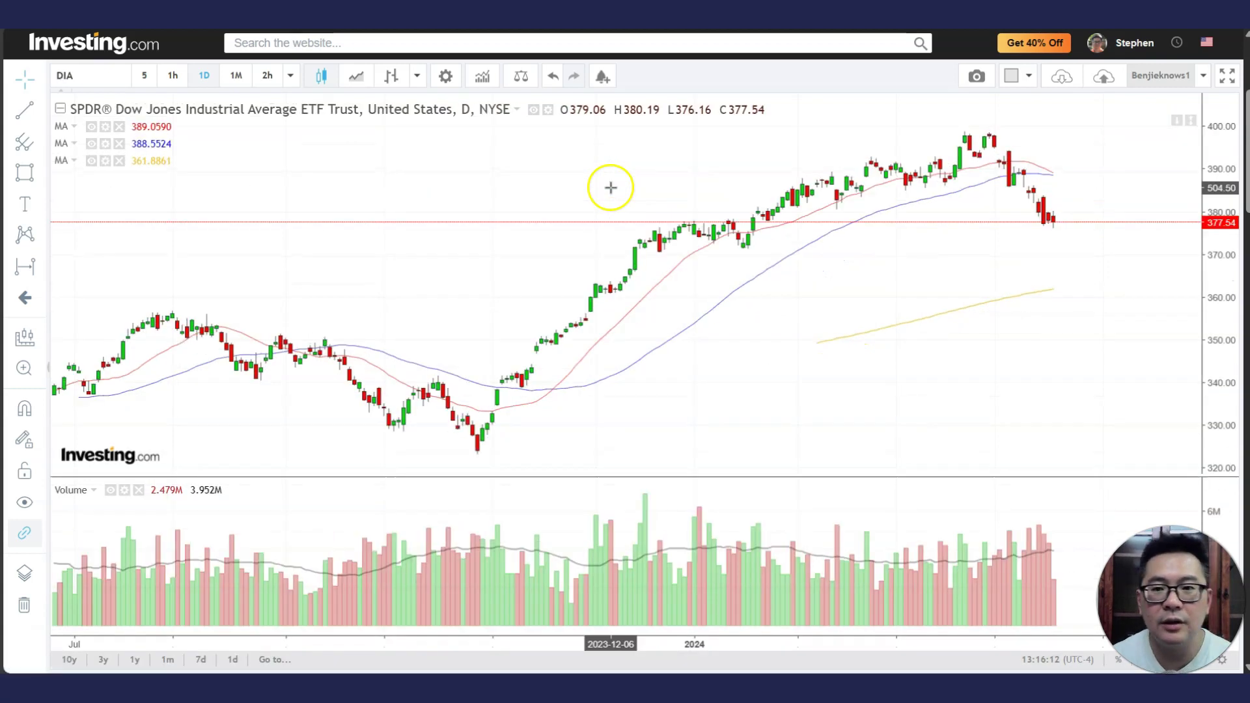
scroll(1054, 243, "up", 2)
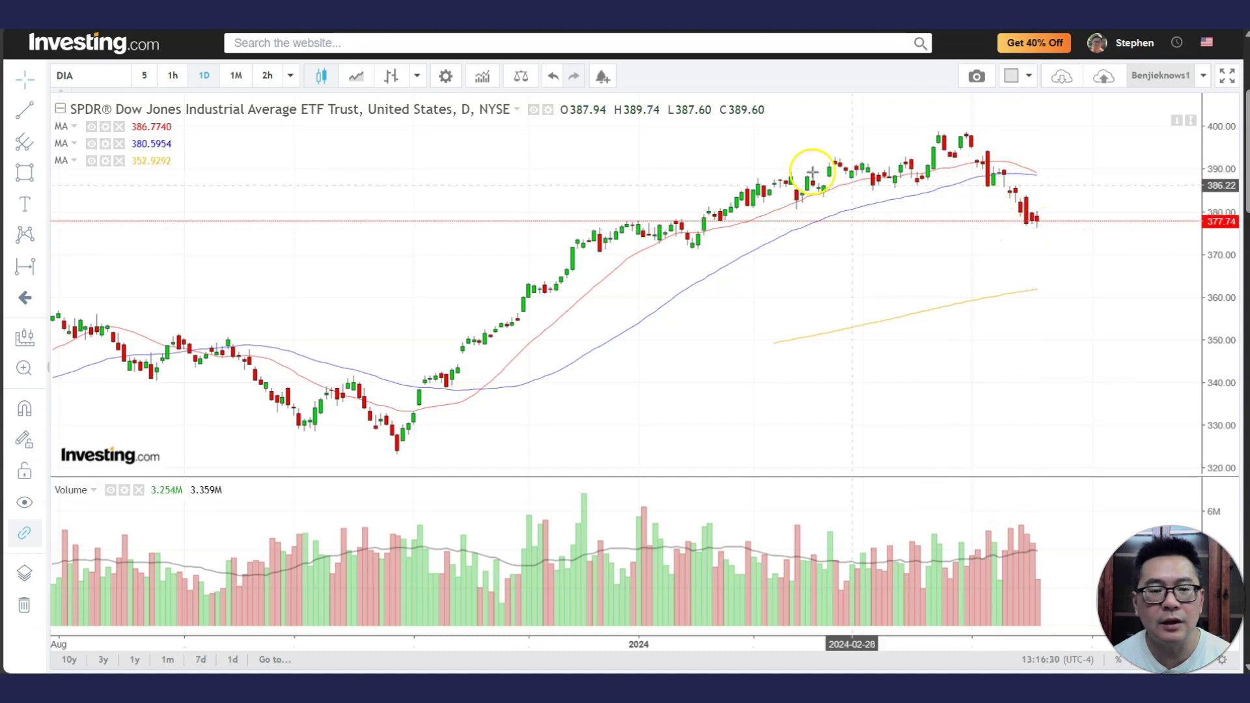
Mark the December 18 to January 23 consolidation on DIA with a green-filled rectangle from about 377.6 down to 370.1.
left_click(42, 176)
left_click(88, 201)
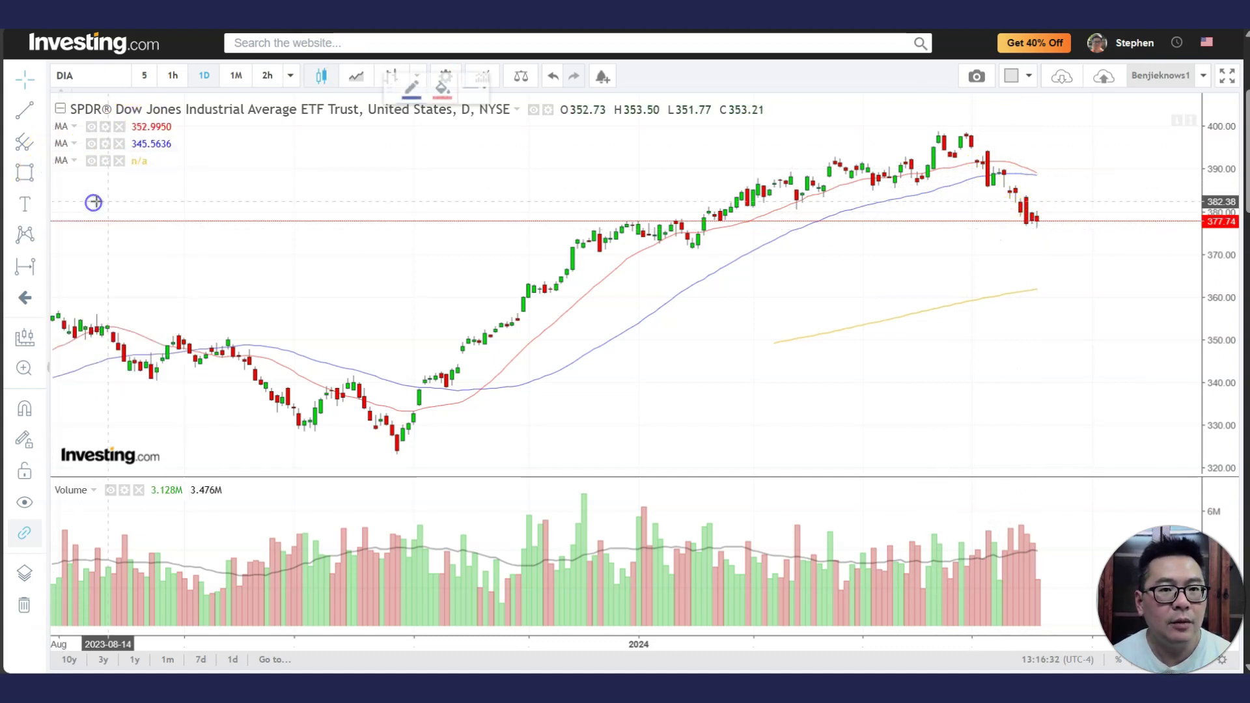
left_click(441, 88)
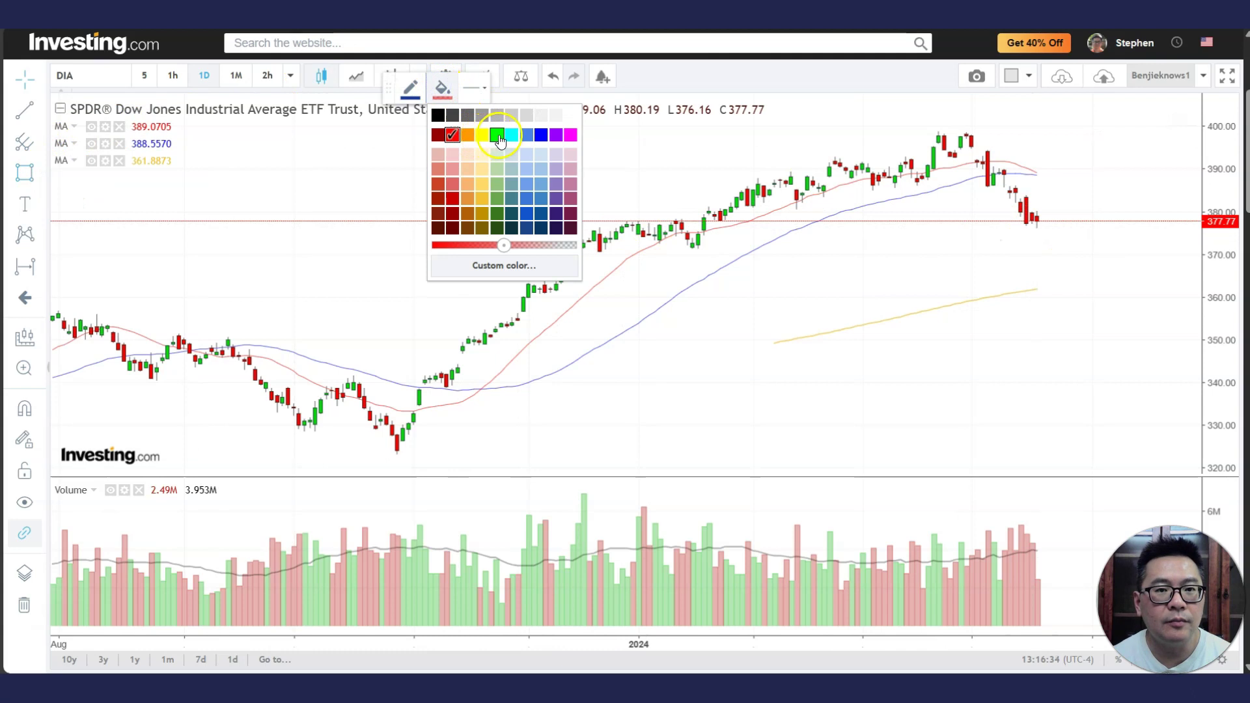
left_click(496, 134)
left_click_drag(589, 222, 715, 253)
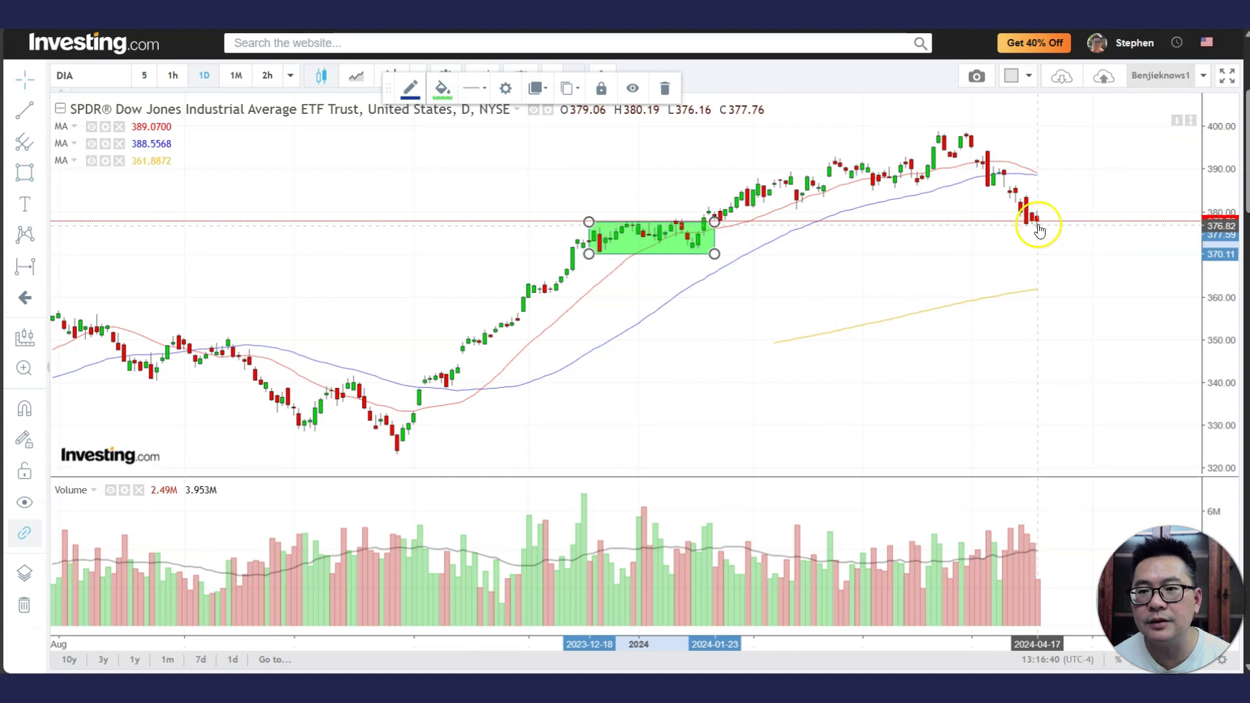
left_click(1077, 235)
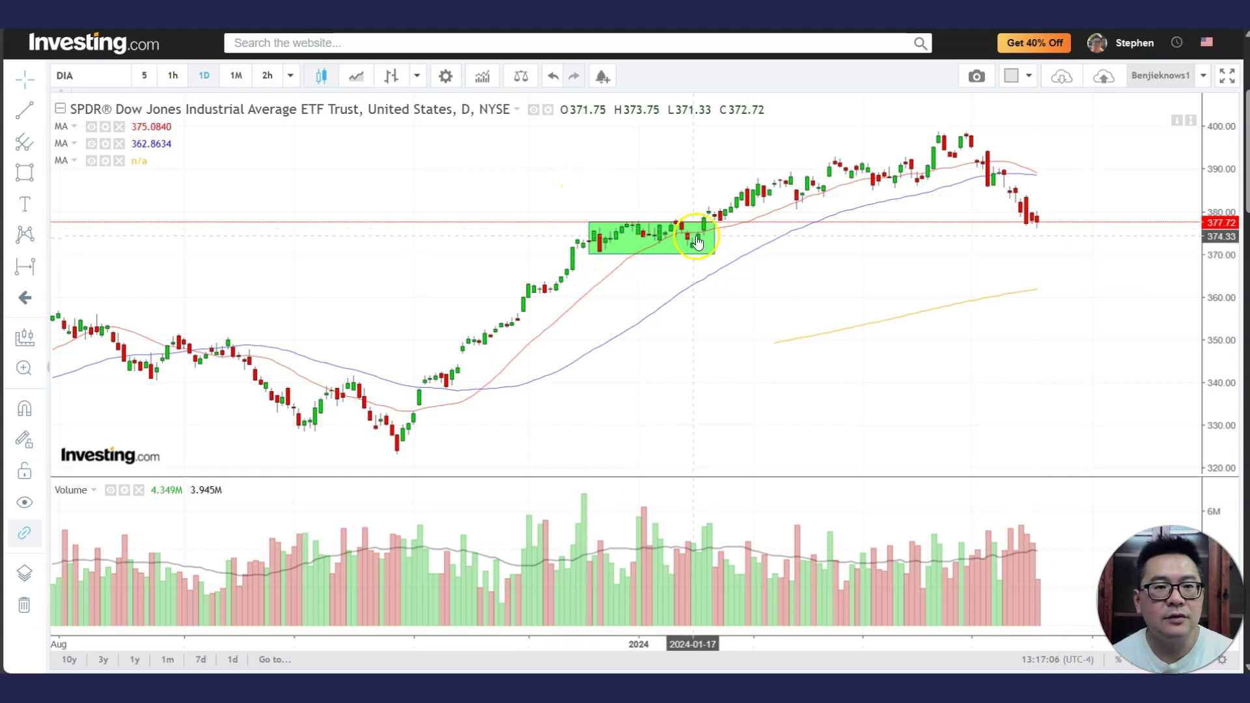
On DIA's hourly chart, draw a falling trend line from the March 28 high at about 398.4 to about 378.4 on April 19.
left_click(176, 77)
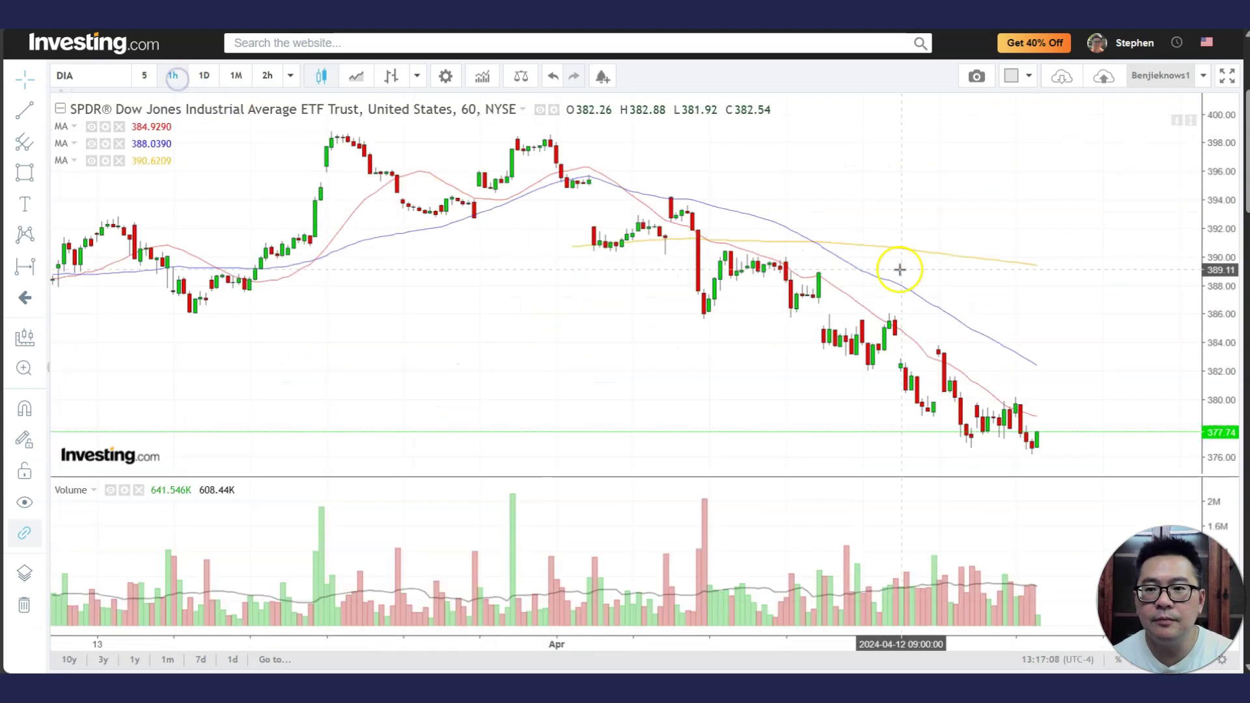
left_click_drag(1066, 279, 963, 257)
left_click(41, 119)
left_click(81, 114)
left_click(451, 138)
left_click(826, 327)
left_click_drag(827, 327, 1012, 423)
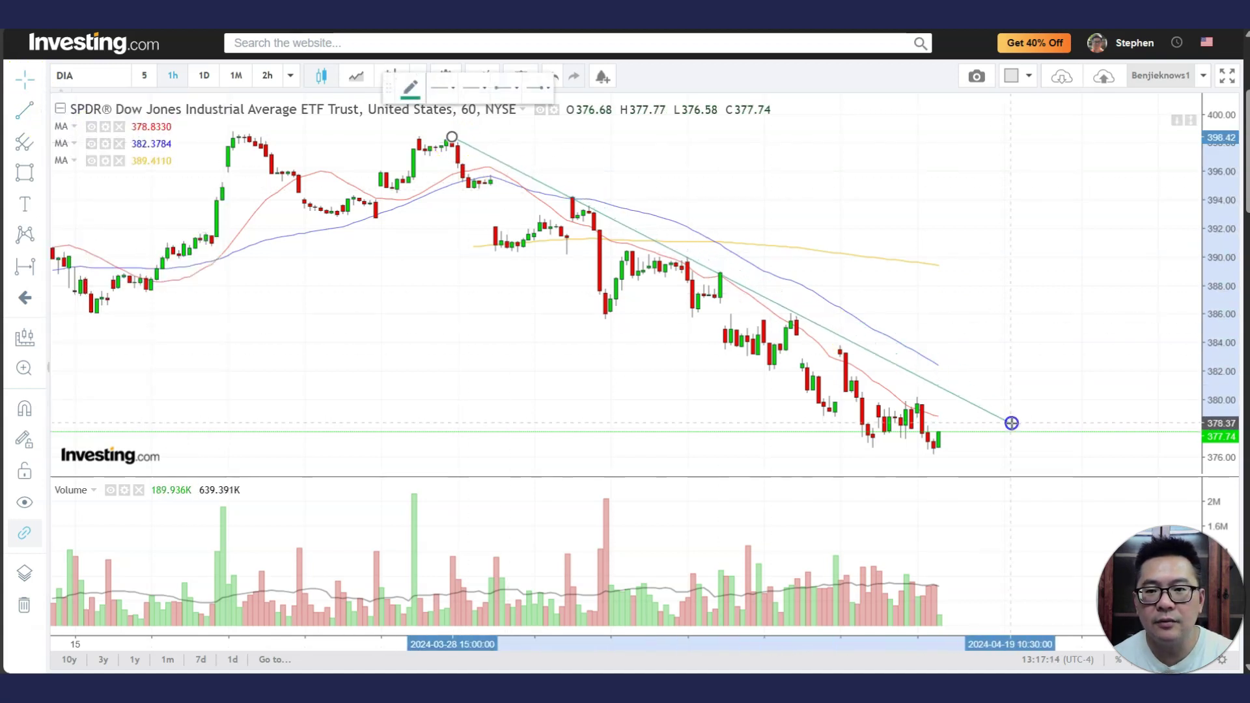
left_click(1064, 373)
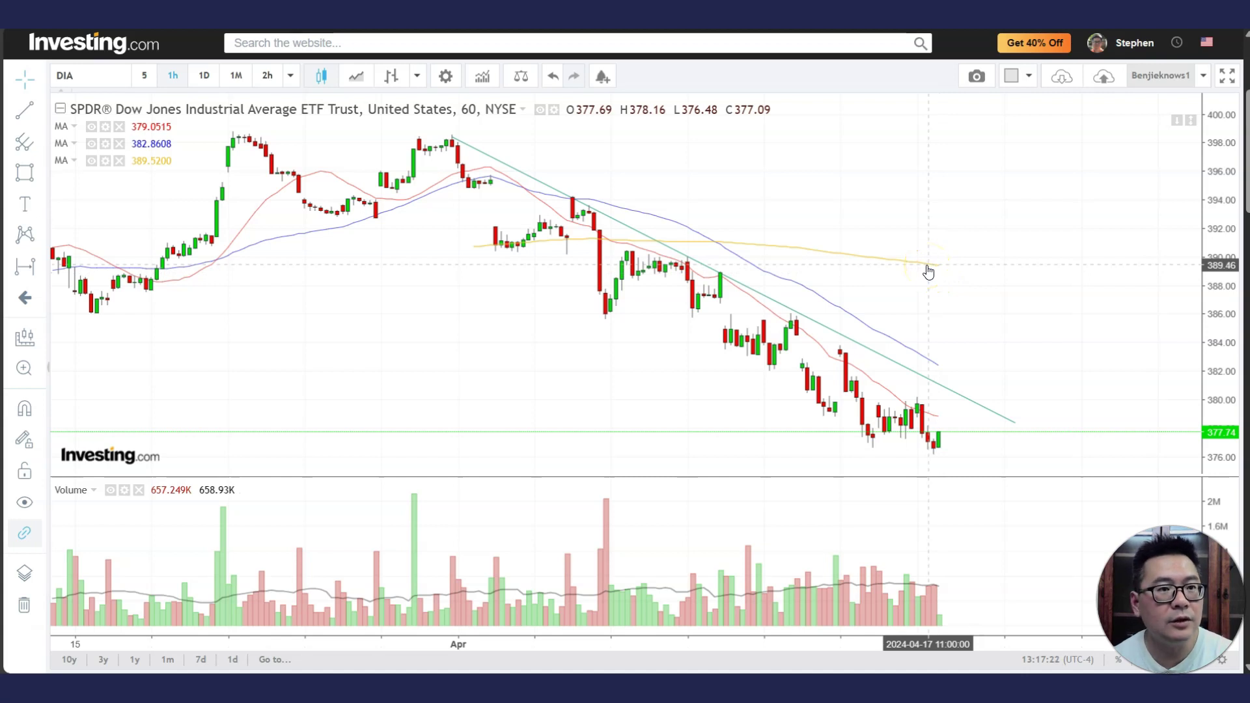
left_click(983, 413)
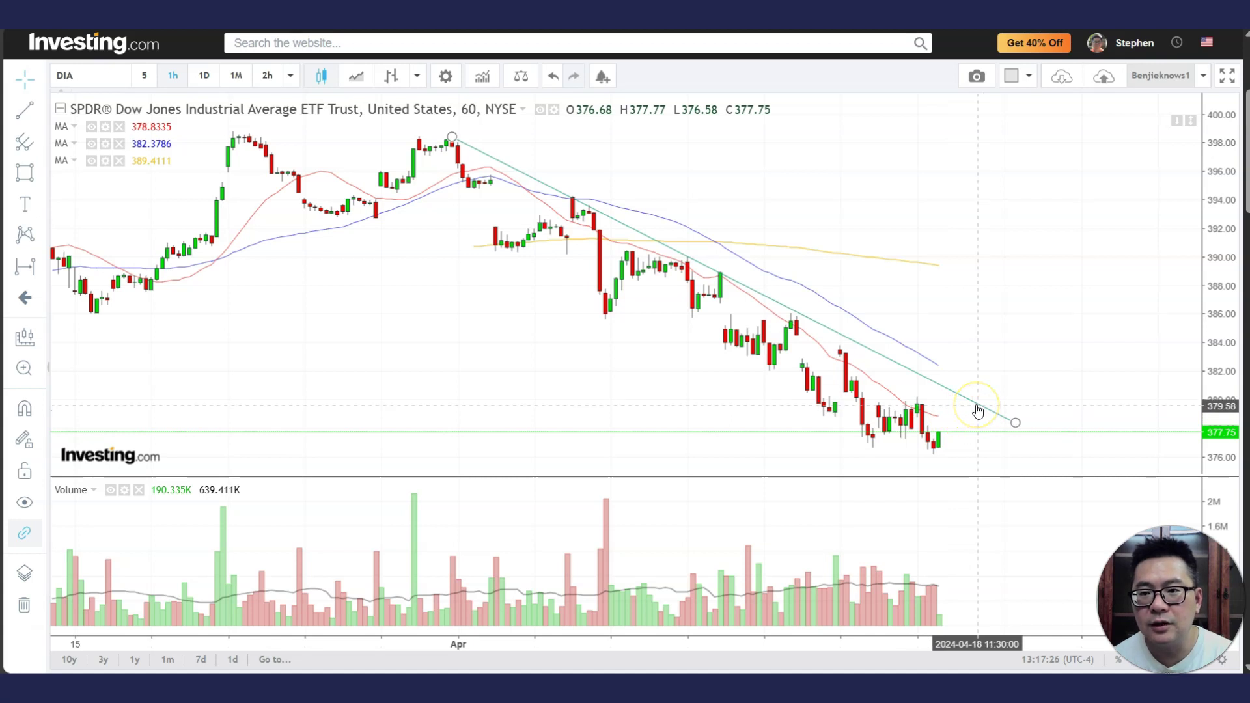
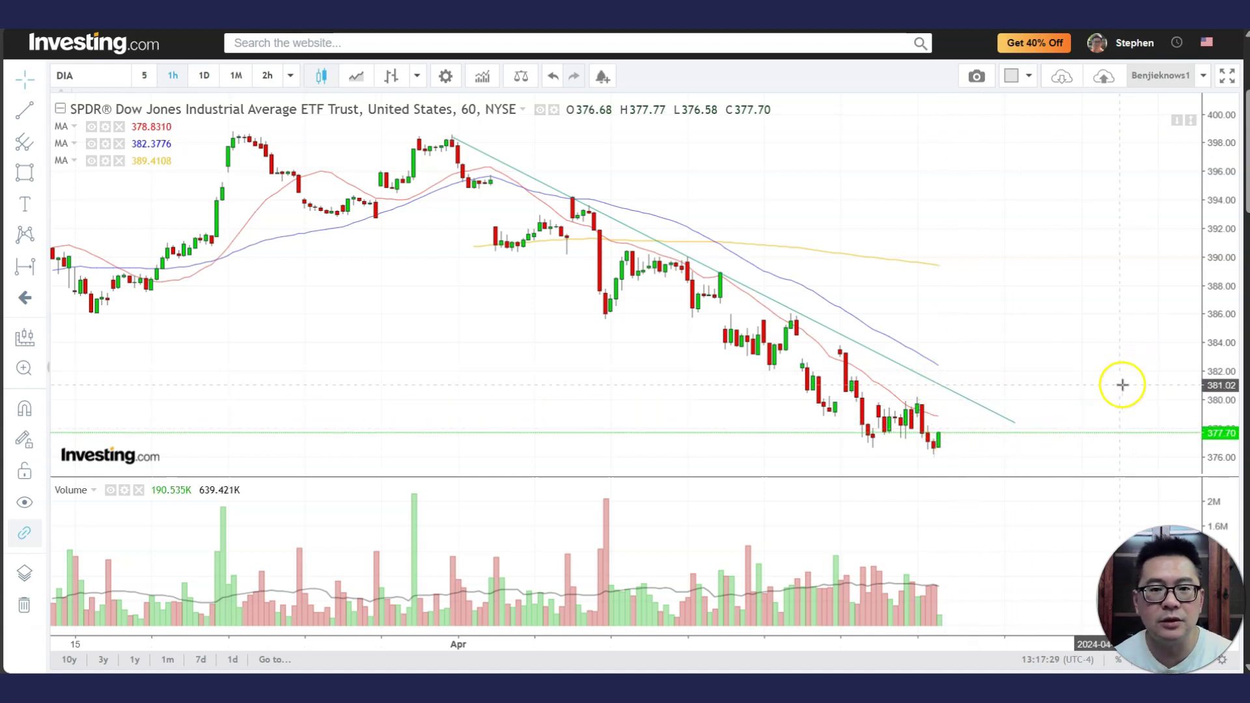
Return to the daily interval and load the QQQ symbol with its recent candles in closer view.
scroll(1088, 455, "down", 2)
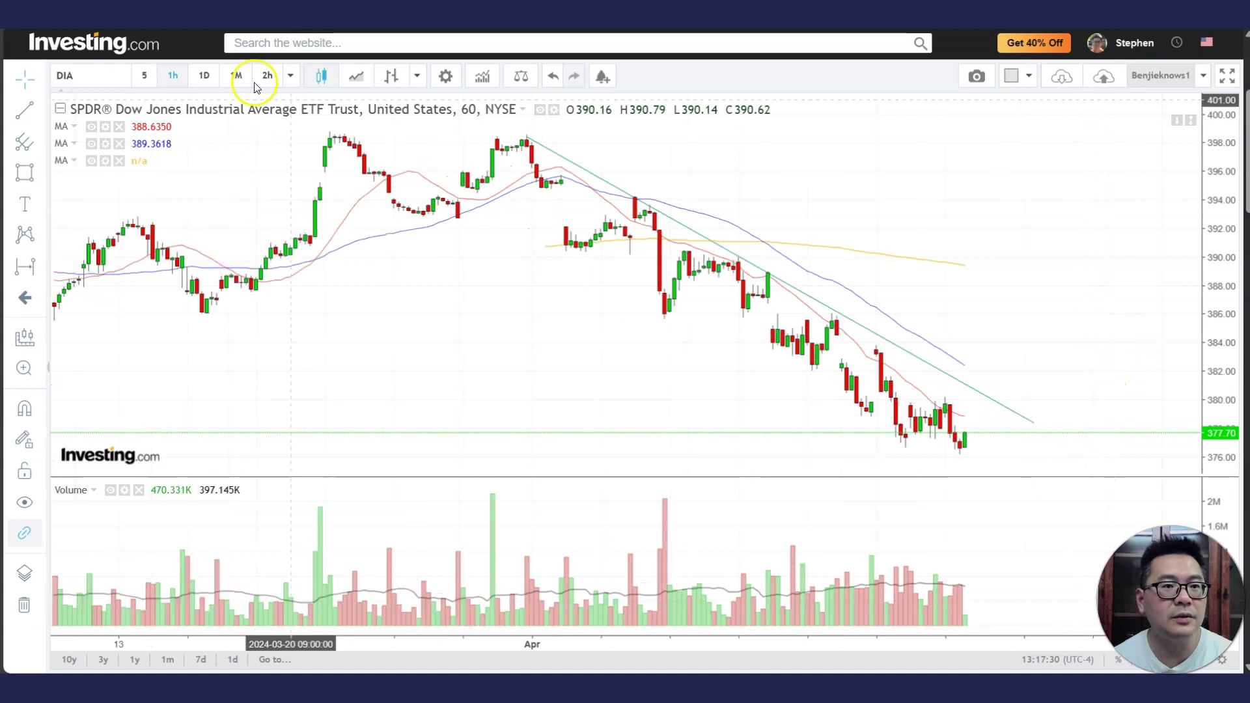
left_click(207, 76)
type("QQQ")
key("Return")
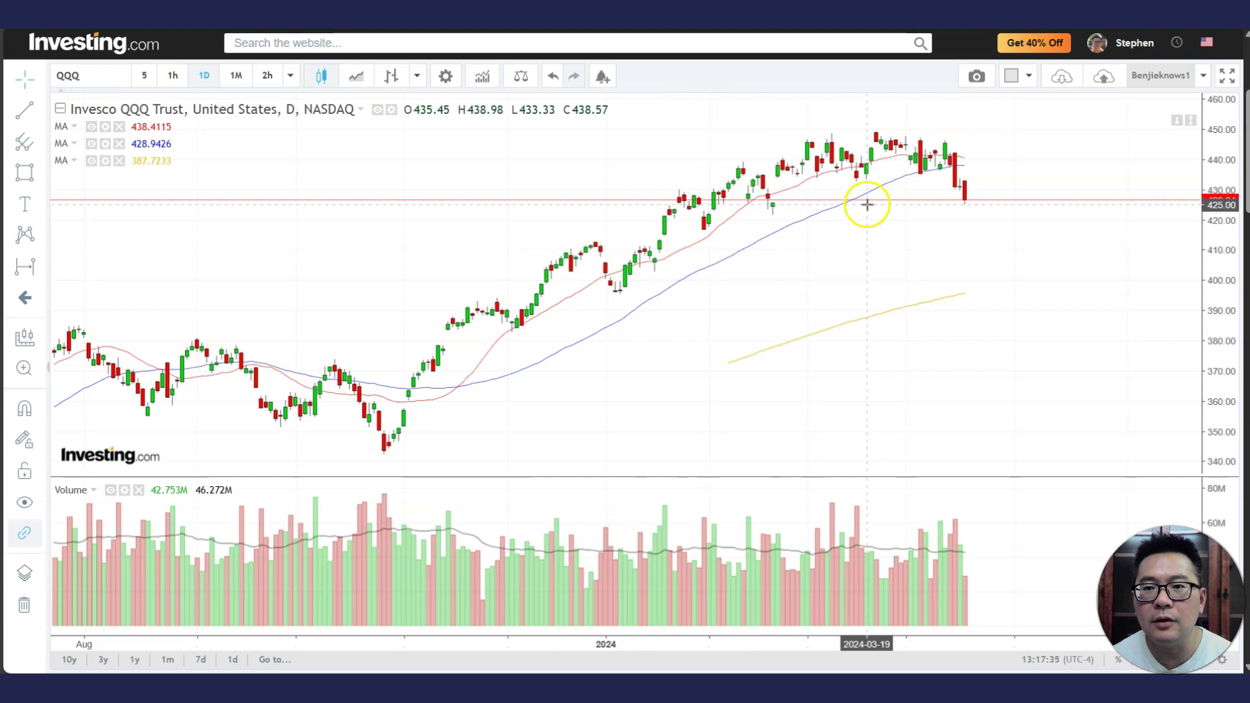
scroll(944, 204, "up", 2)
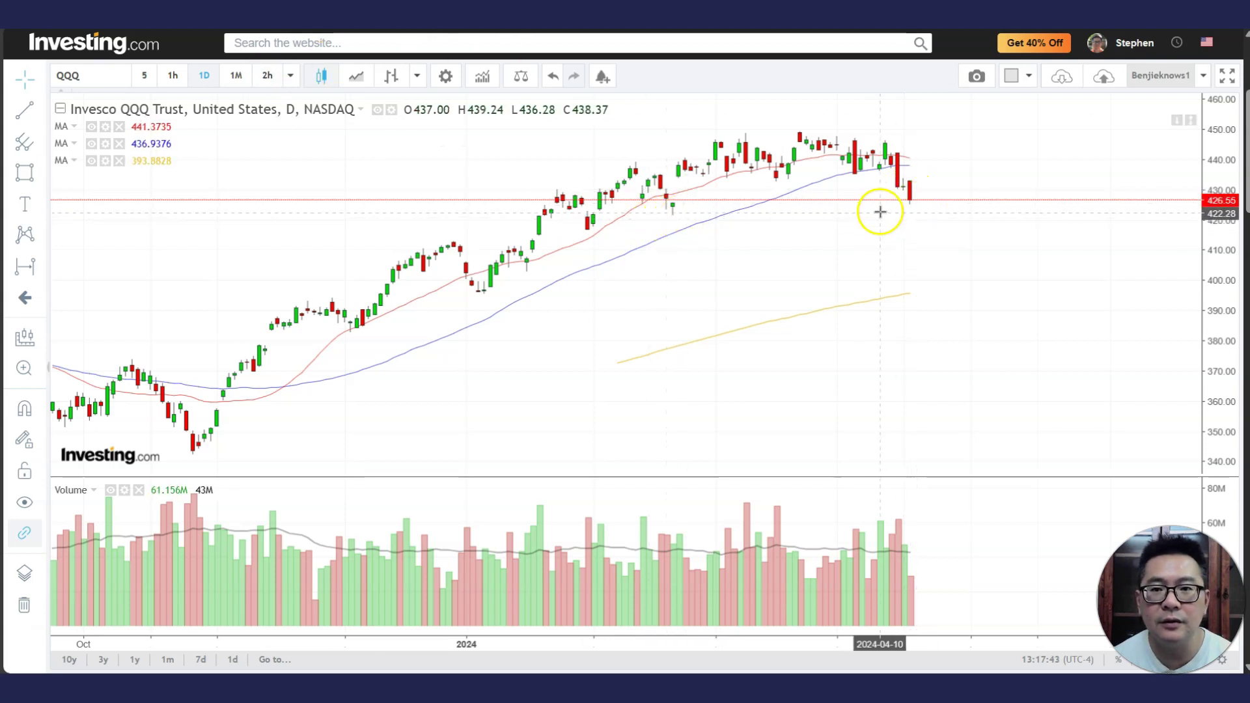
Draw a nearly horizontal trend line under QQQ's consolidation lows, from February 29 at about 434.8 to April 26 at about 435.3.
left_click(40, 115)
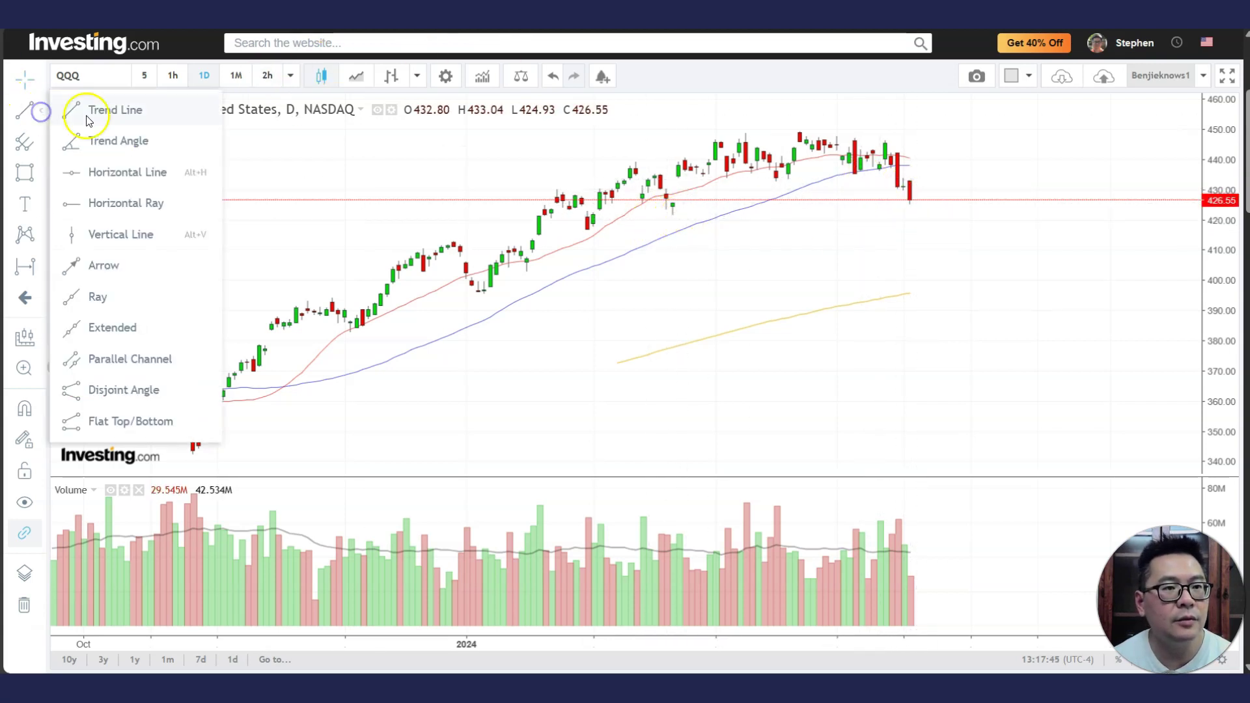
left_click(87, 110)
left_click(708, 174)
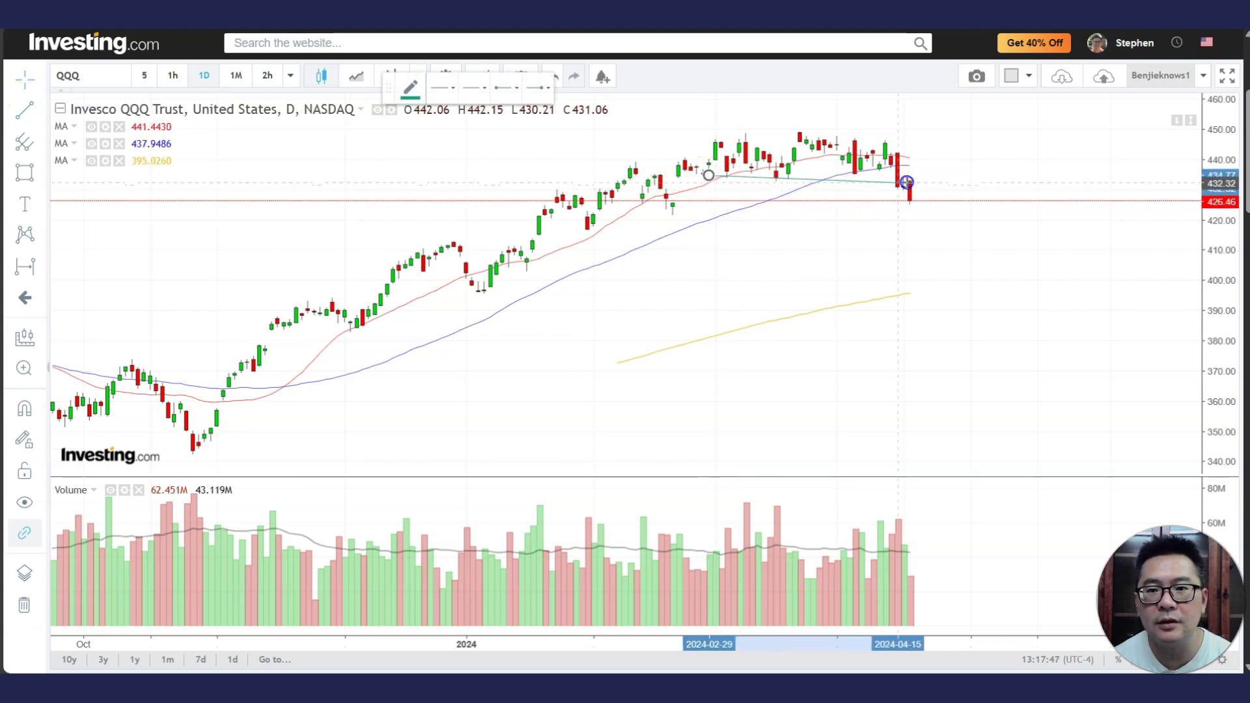
left_click(950, 175)
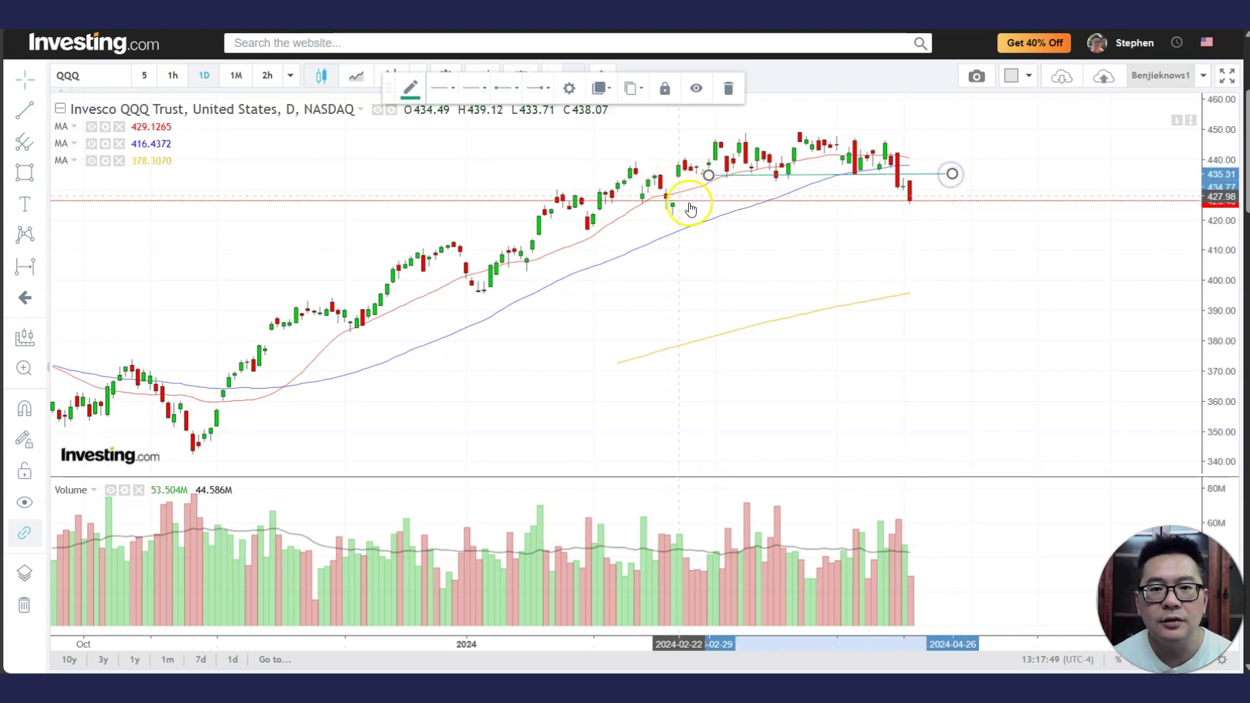
On QQQ's hourly chart, mark the April 15 to 17 consolidation with a red-filled rectangle between about 433.1 and 430.0.
left_click(171, 78)
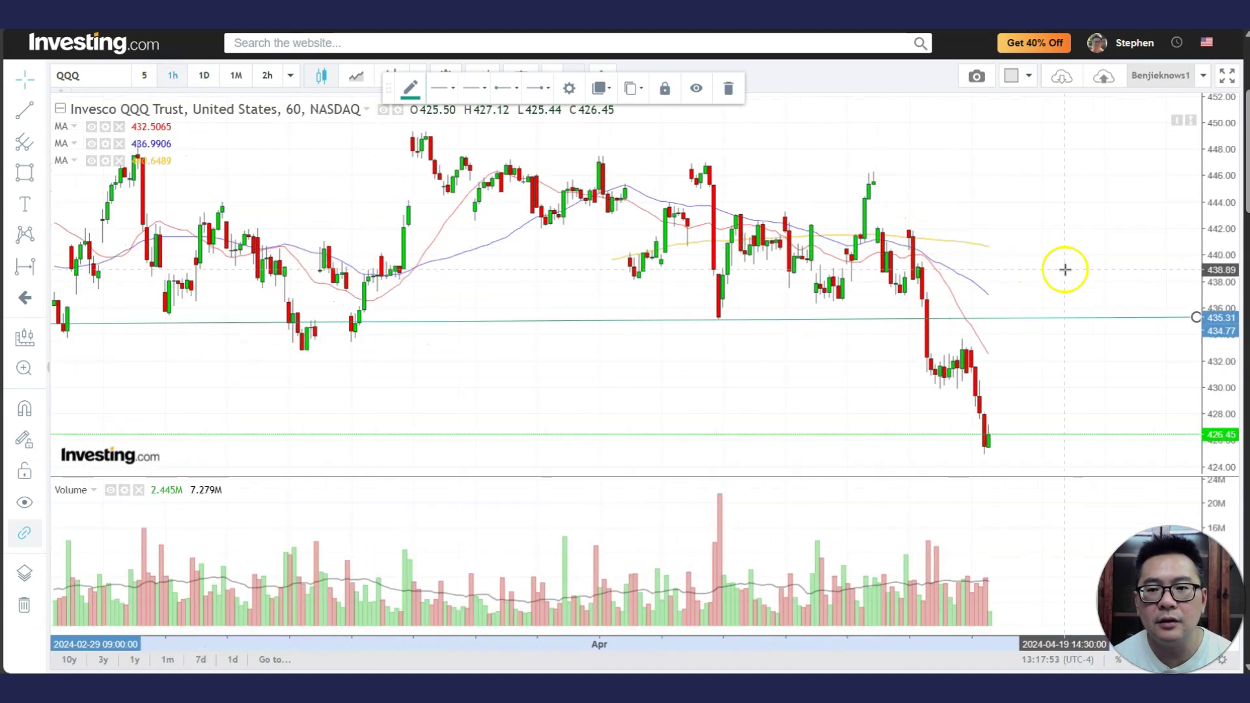
scroll(1095, 307, "up", 1)
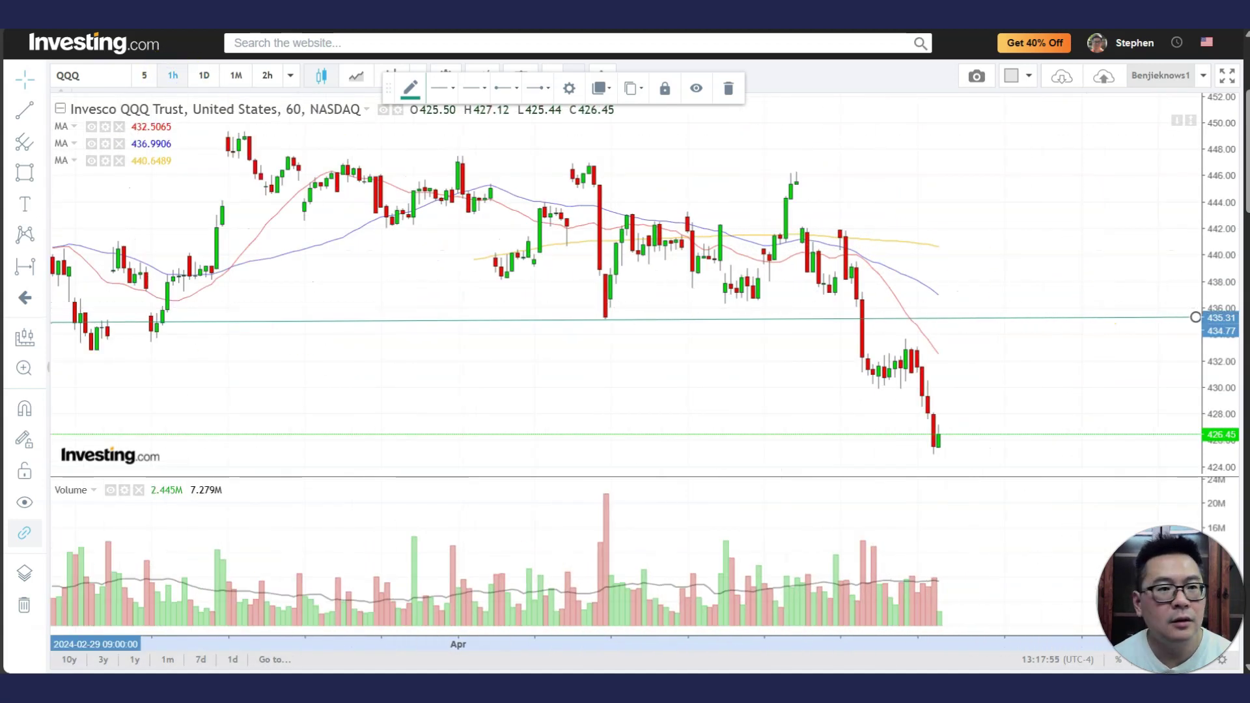
left_click(42, 179)
left_click(88, 201)
left_click(444, 91)
left_click(454, 135)
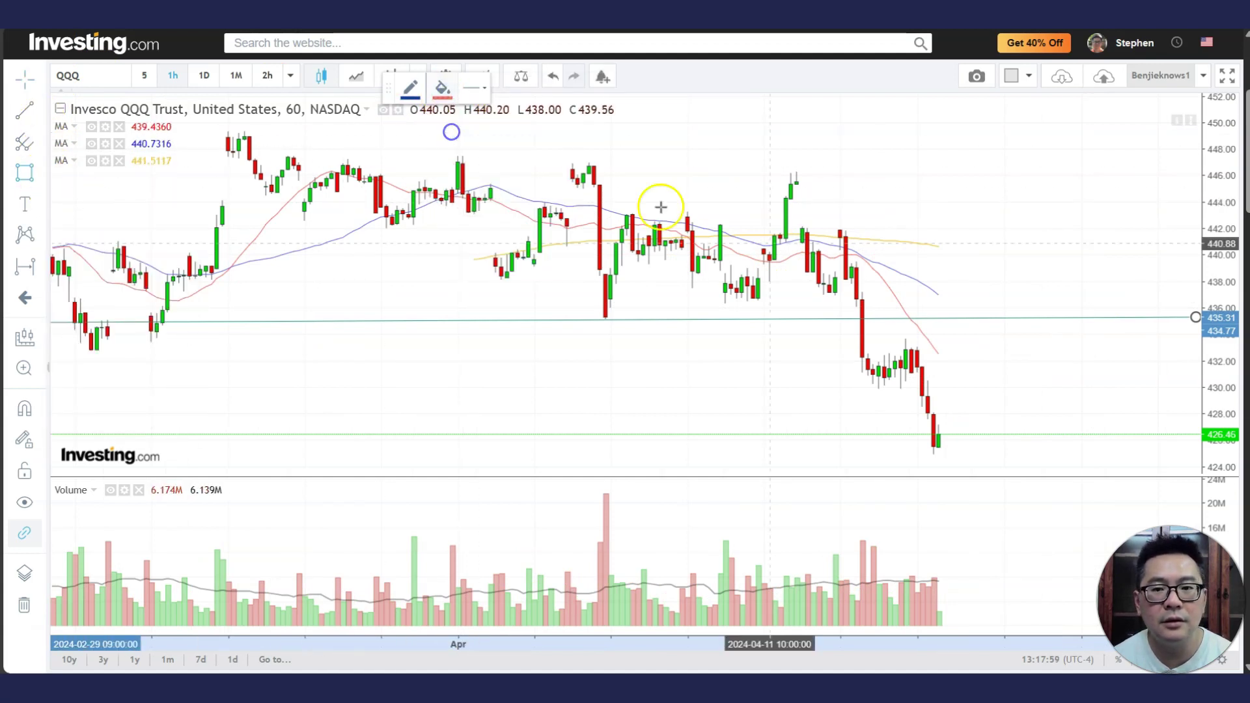
left_click_drag(856, 347, 929, 387)
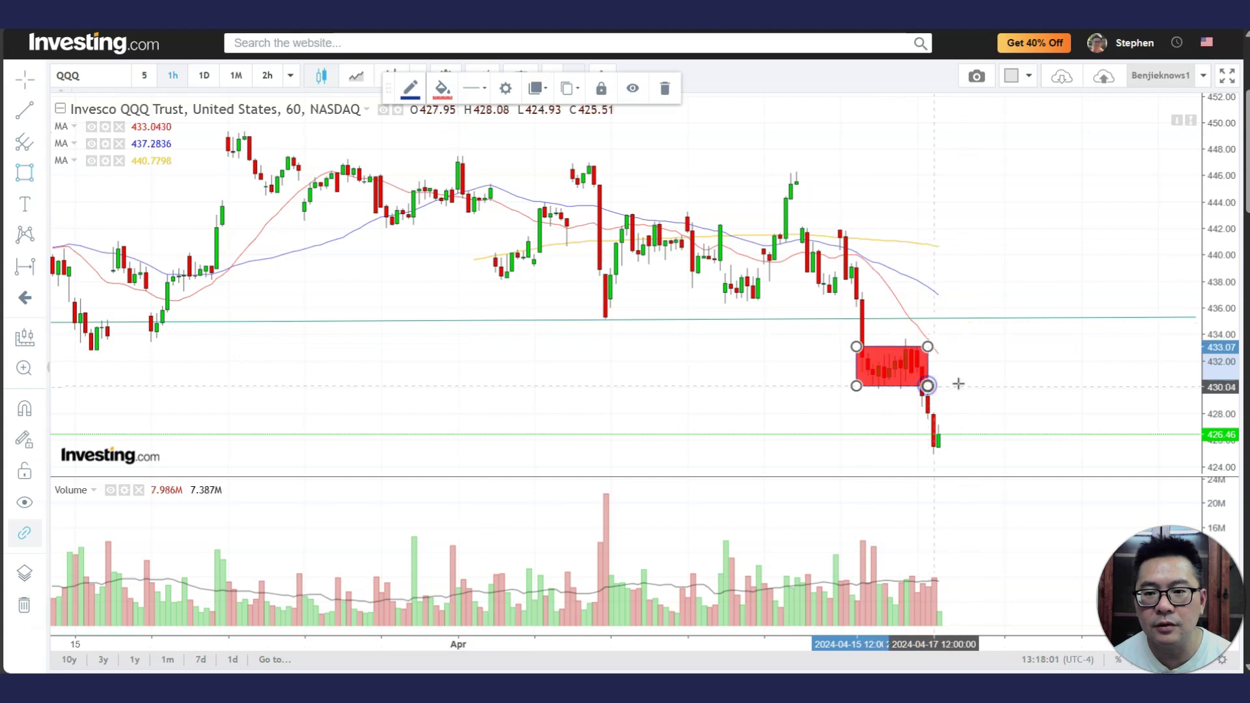
left_click(1012, 382)
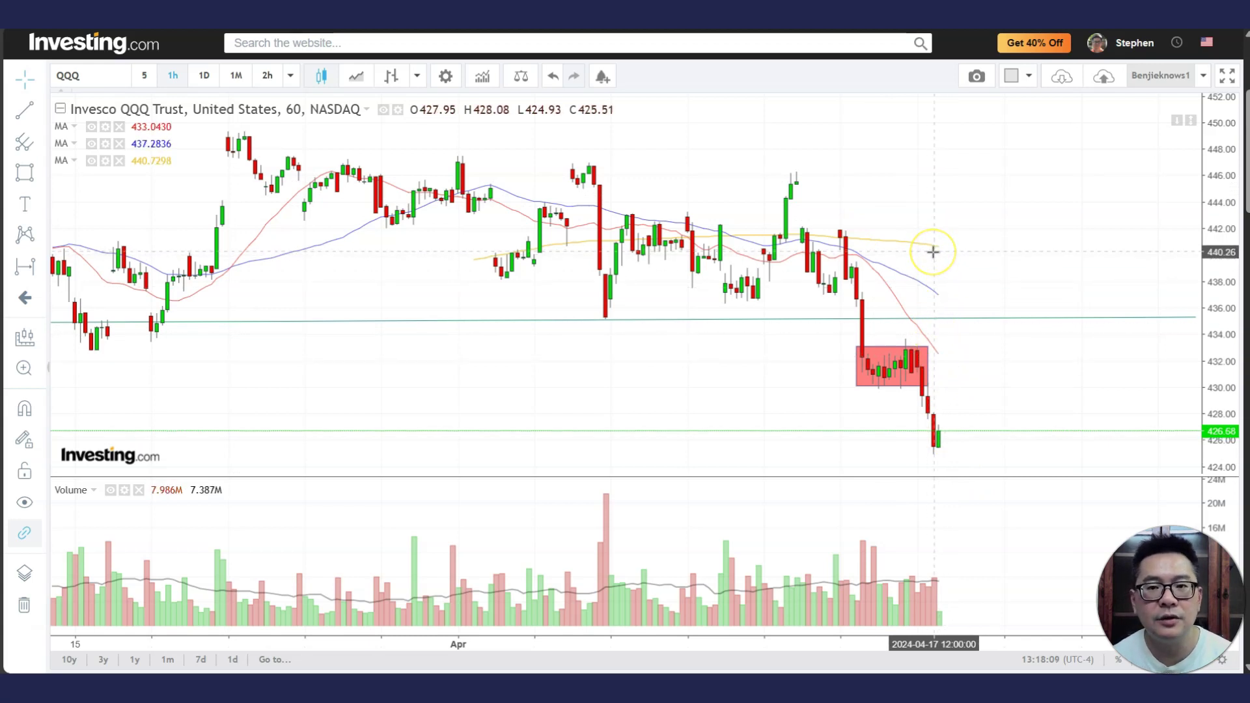
Add a red rectangle just above QQQ's support line, spanning April 2 to April 16 between about 438.8 and 435.7.
scroll(934, 252, "down", 3)
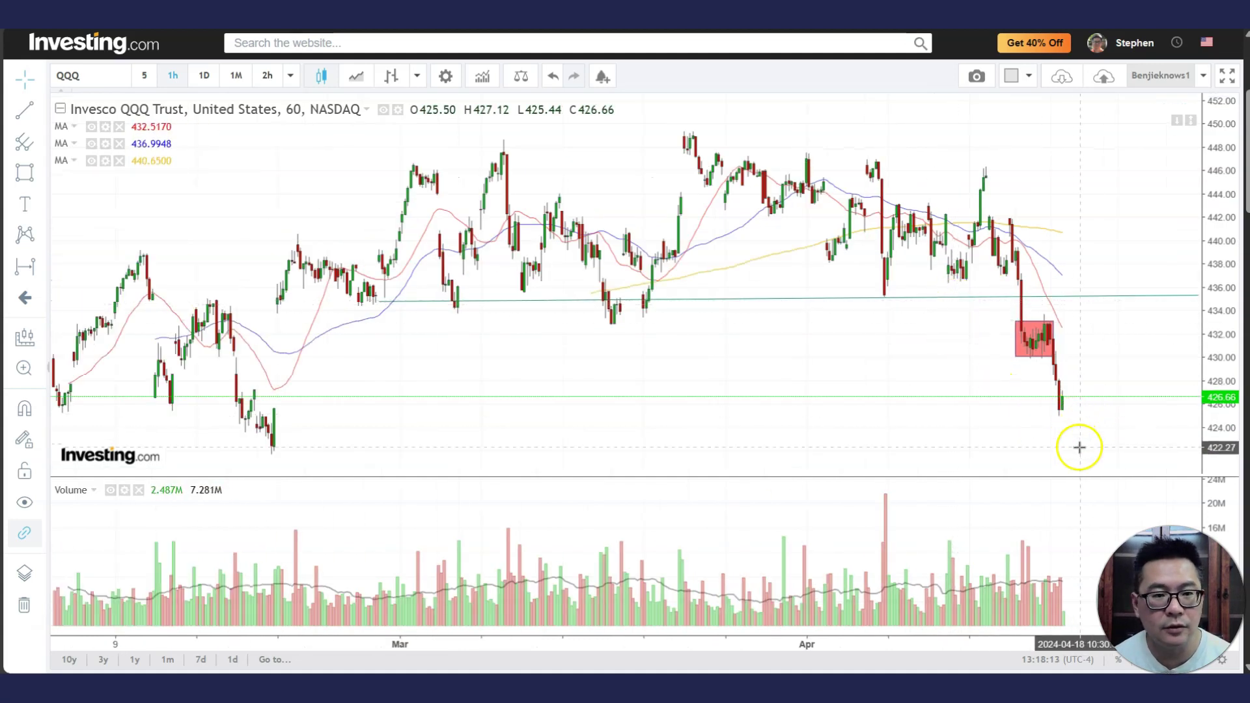
scroll(1102, 410, "up", 3)
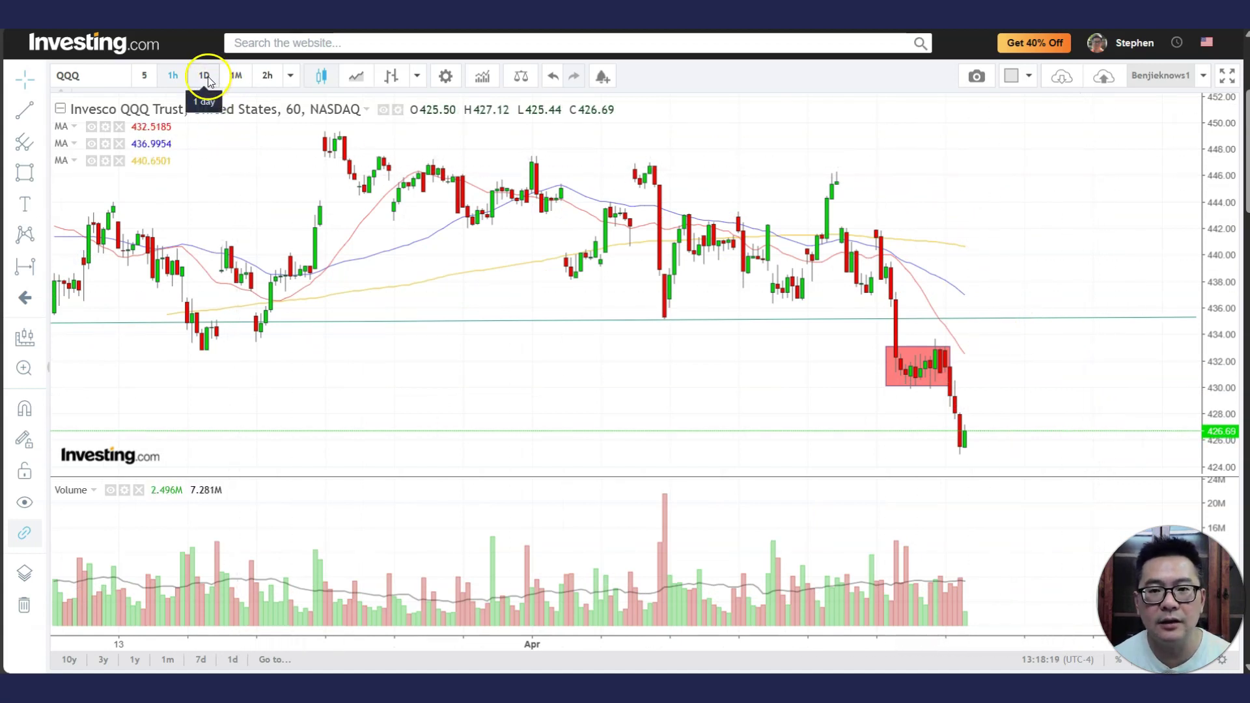
left_click(33, 181)
left_click(108, 201)
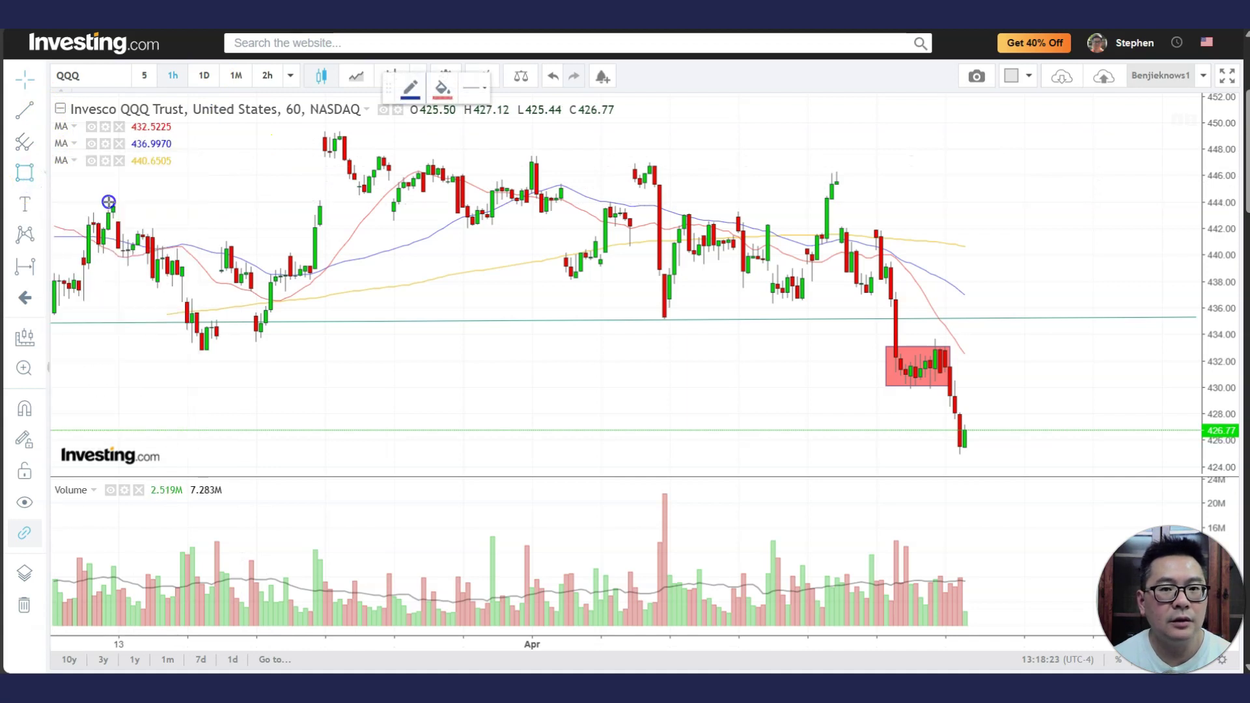
left_click_drag(586, 271, 926, 312)
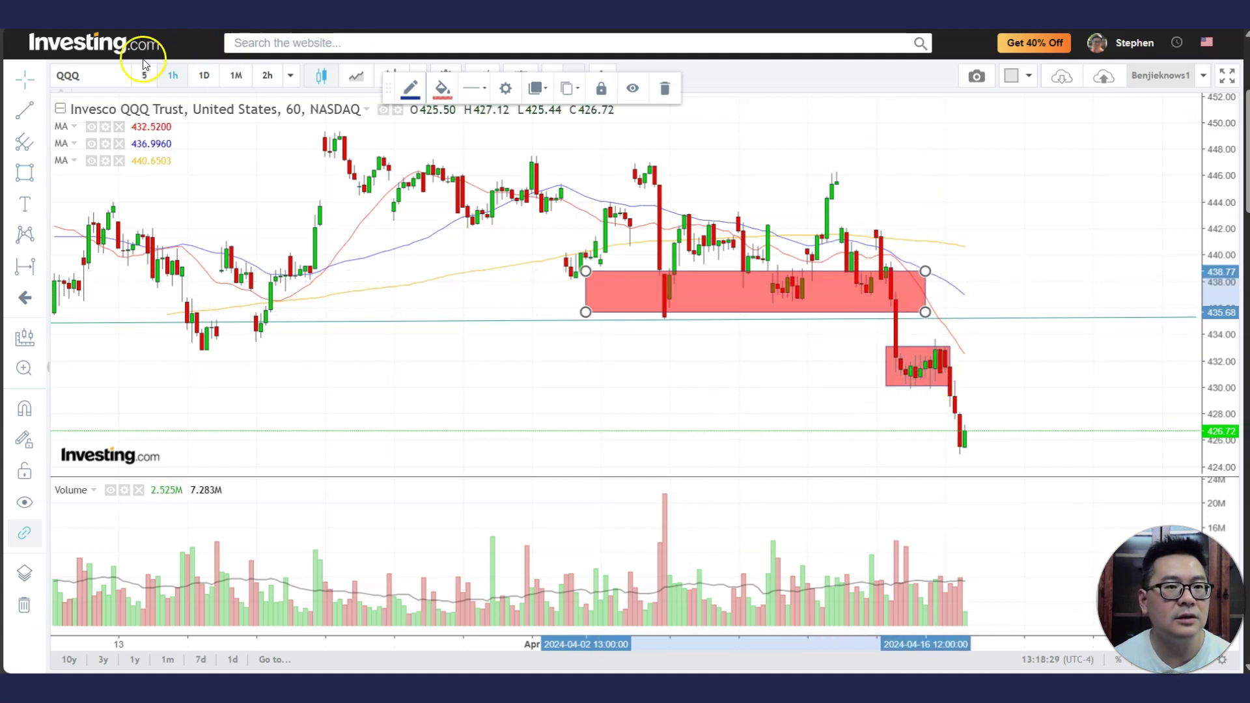
Load the SMH symbol on the daily interval and examine its recent candles against the moving averages.
left_click(212, 81)
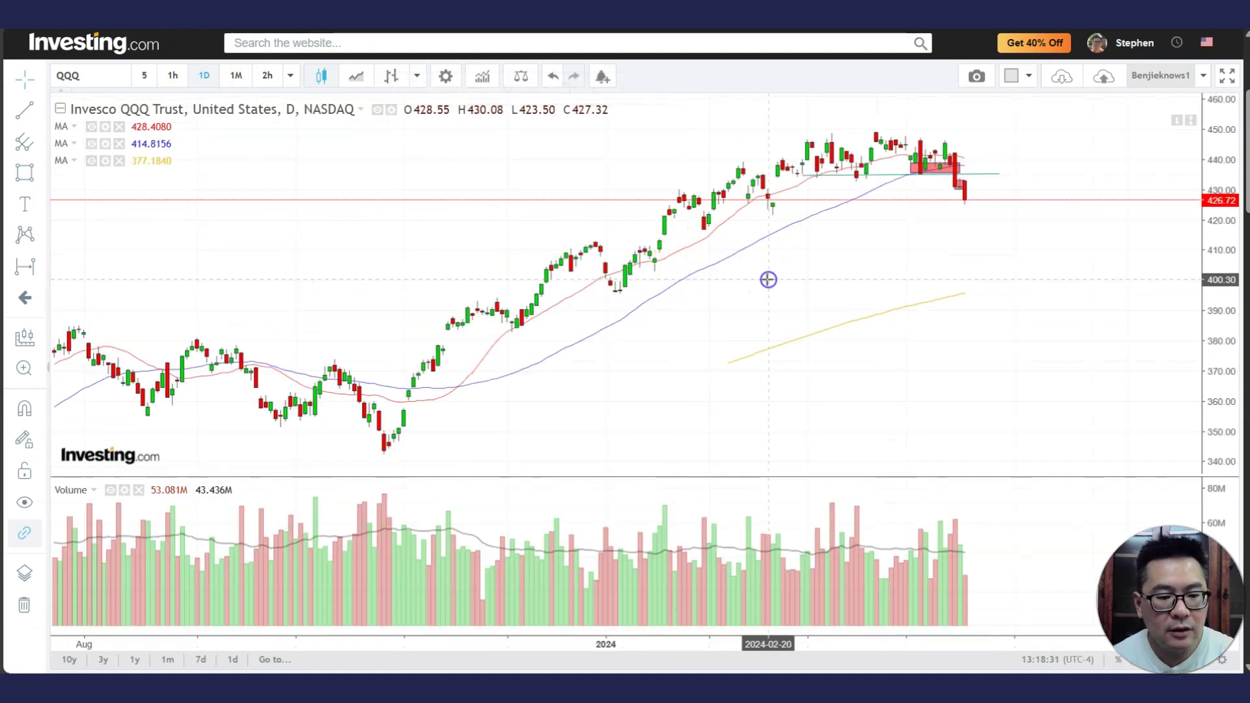
type("SMH")
key("Return")
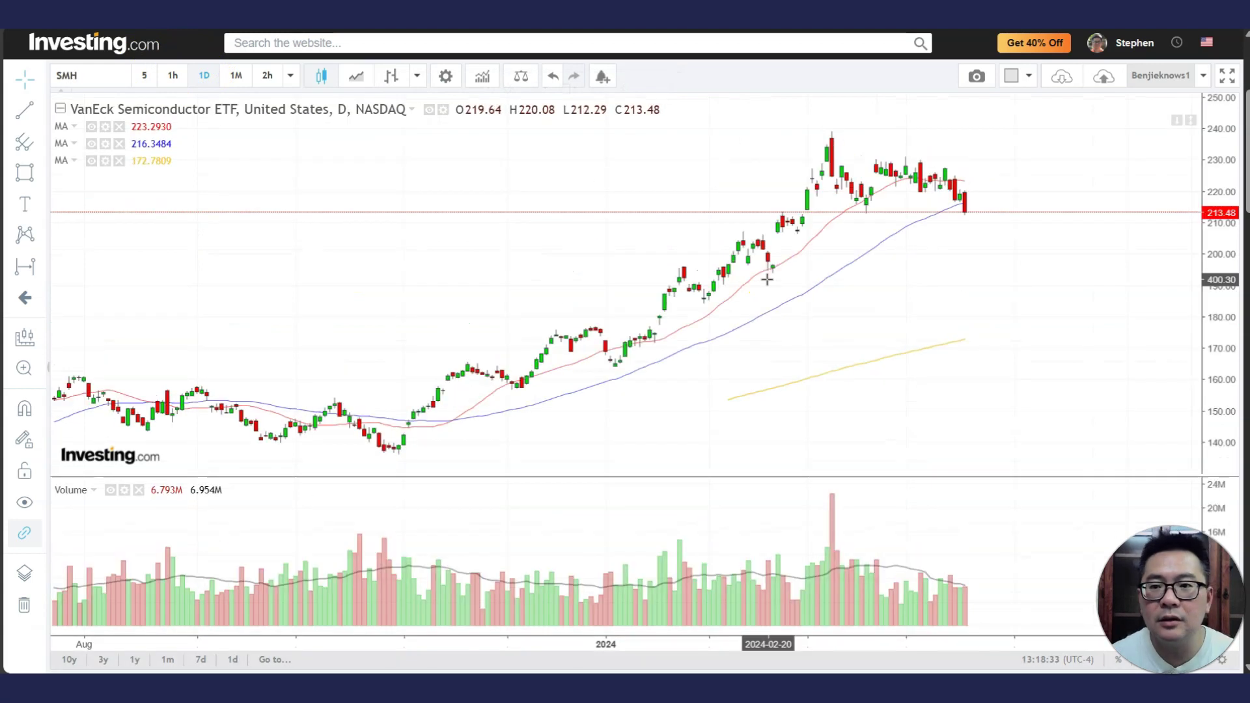
left_click(733, 311)
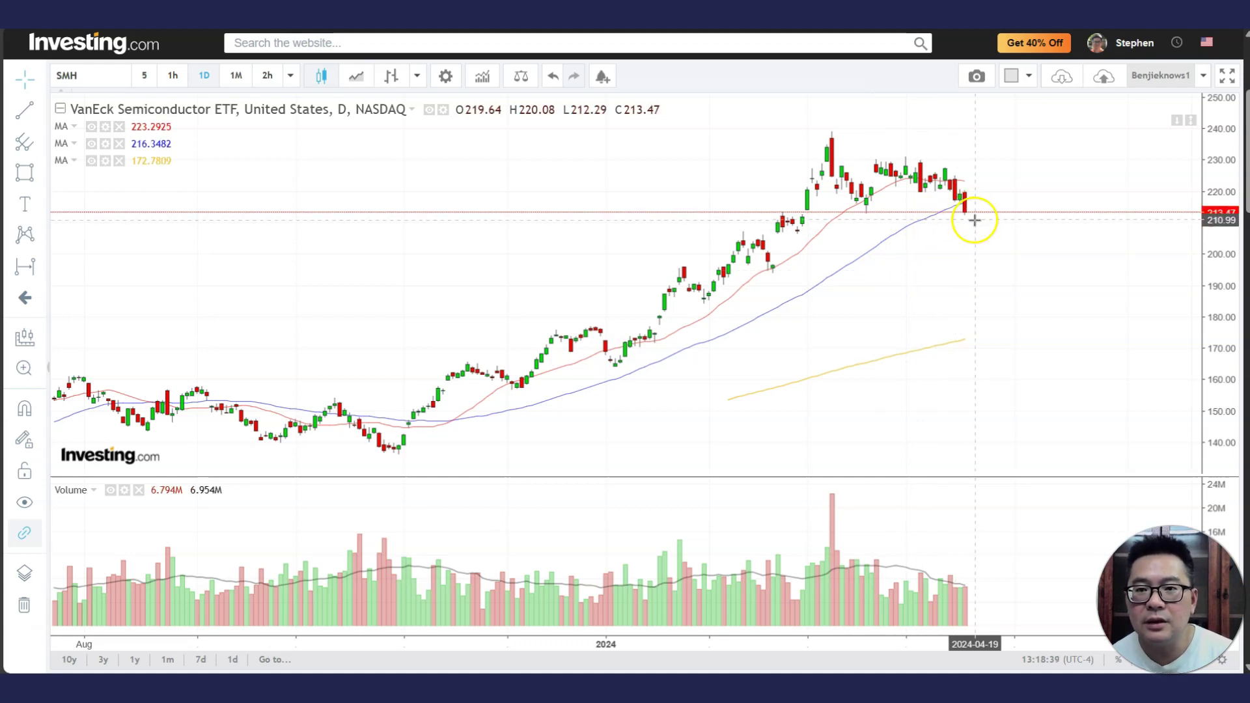
scroll(918, 217, "up", 2)
left_click_drag(912, 214, 1061, 246)
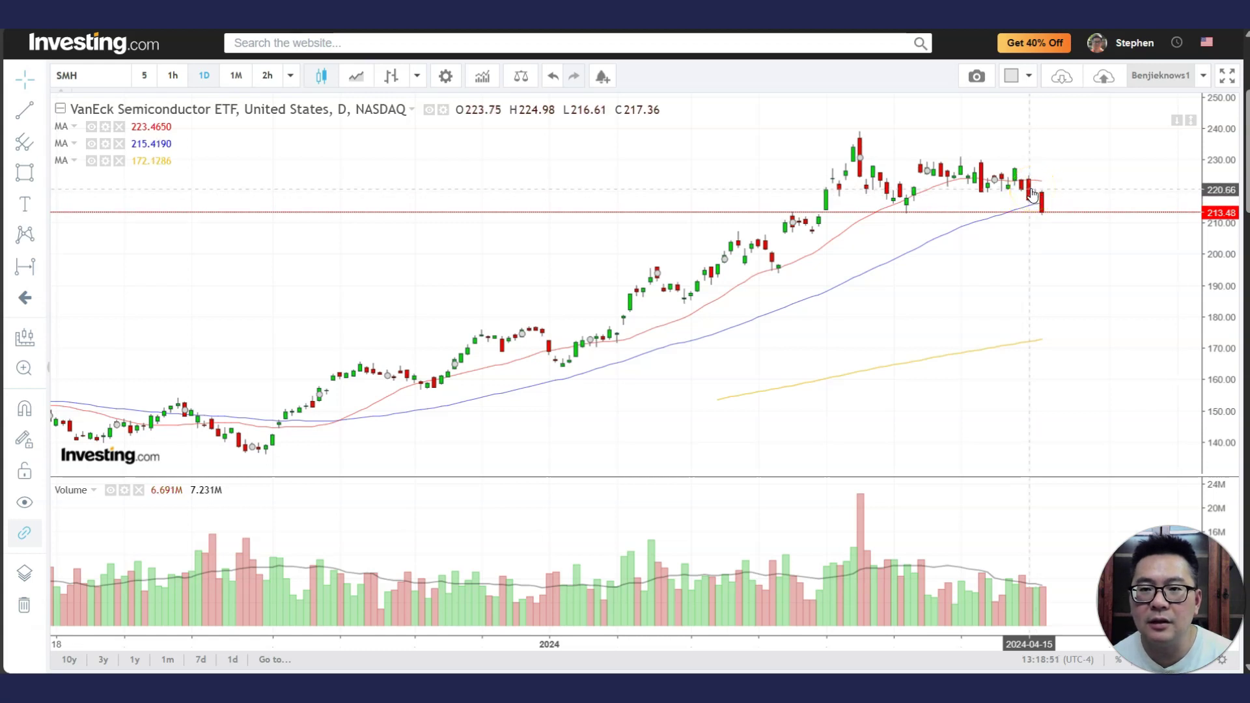
scroll(1031, 194, "up", 1)
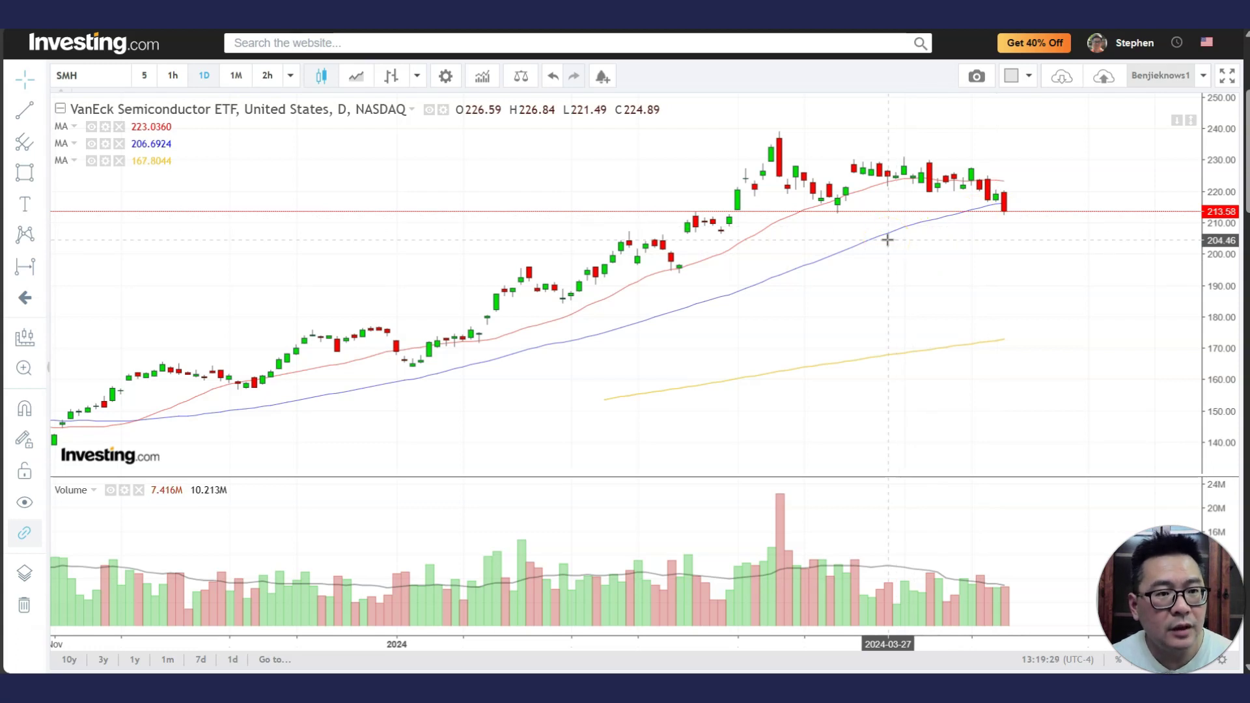
Load the XLK symbol and examine its daily price action back to September.
type("XLK")
key("Return")
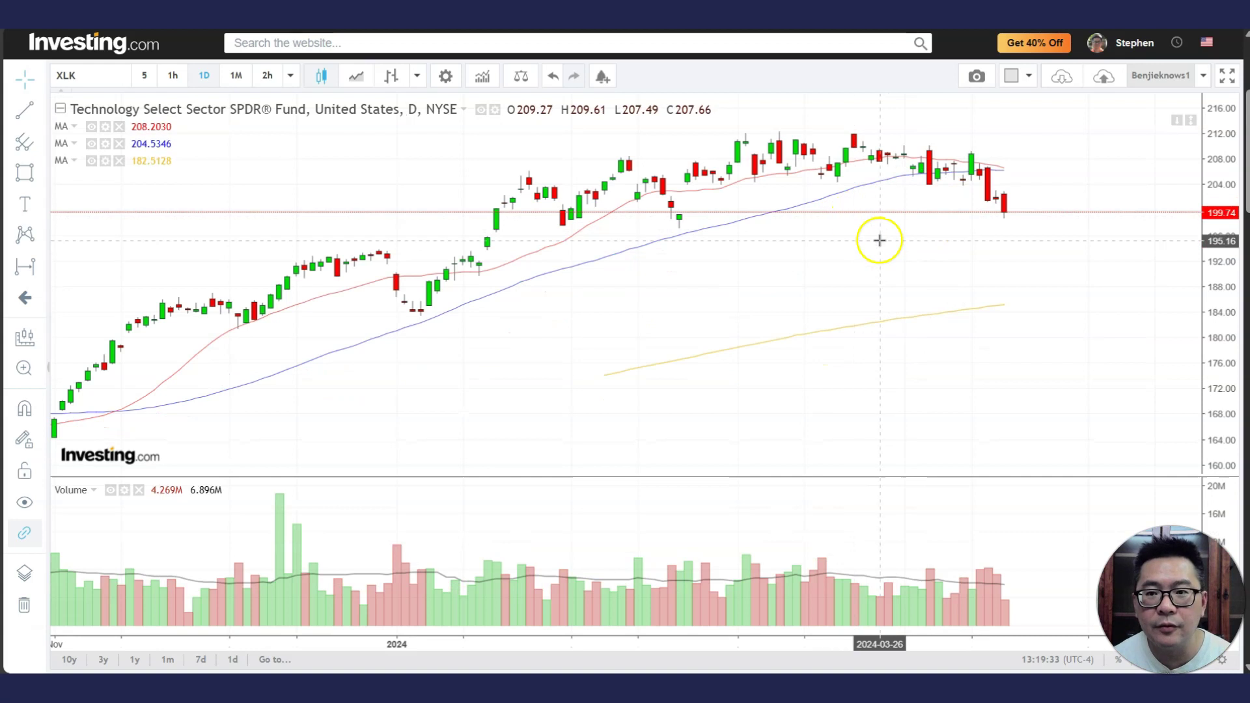
scroll(905, 209, "up", 2)
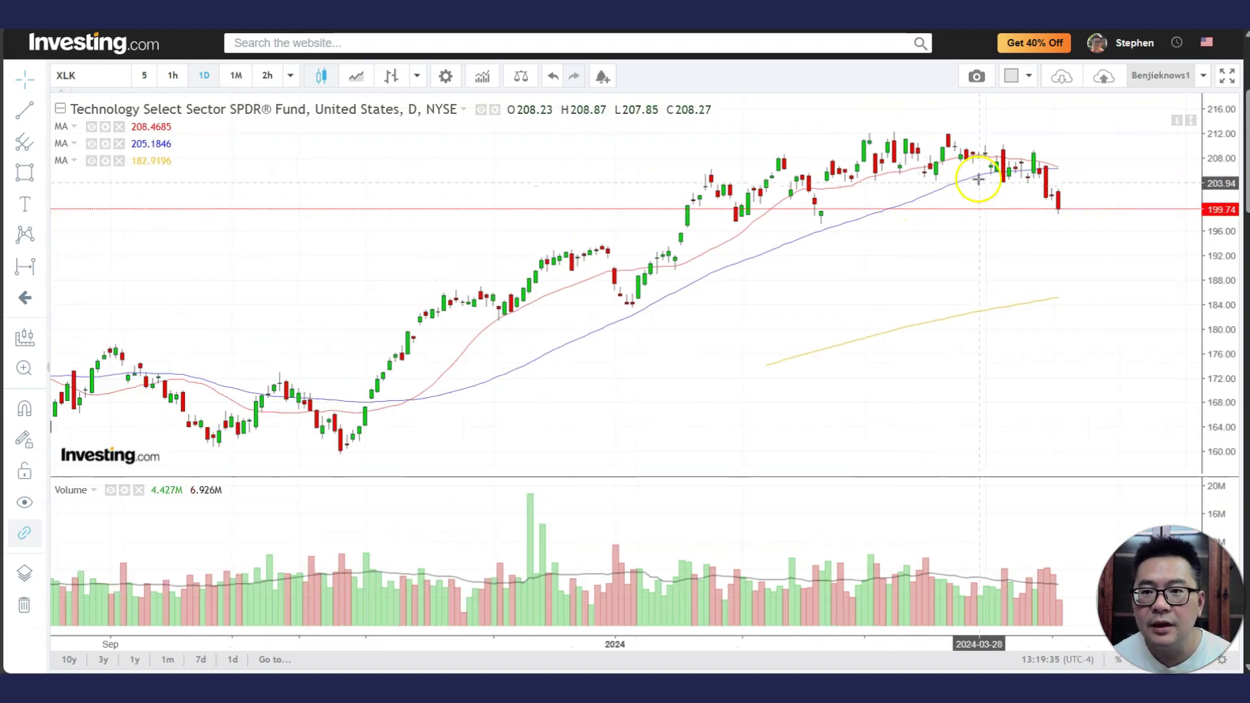
scroll(1003, 177, "down", 3)
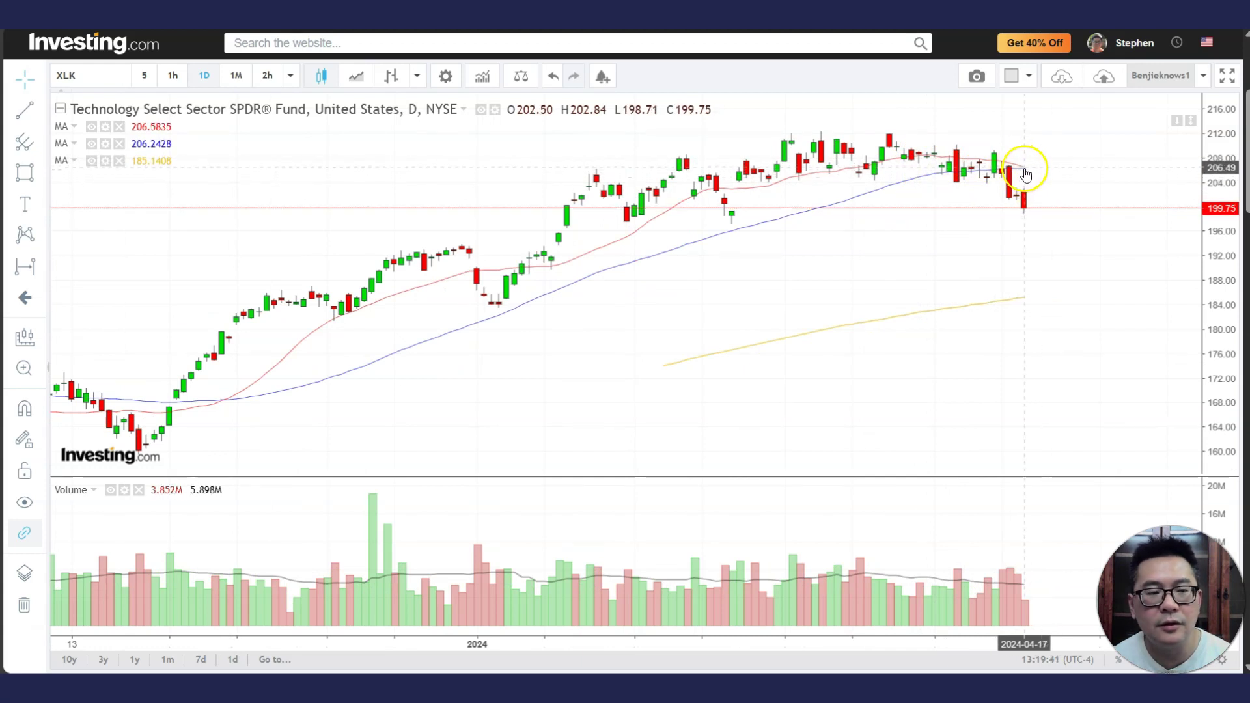
scroll(395, 242, "down", 1)
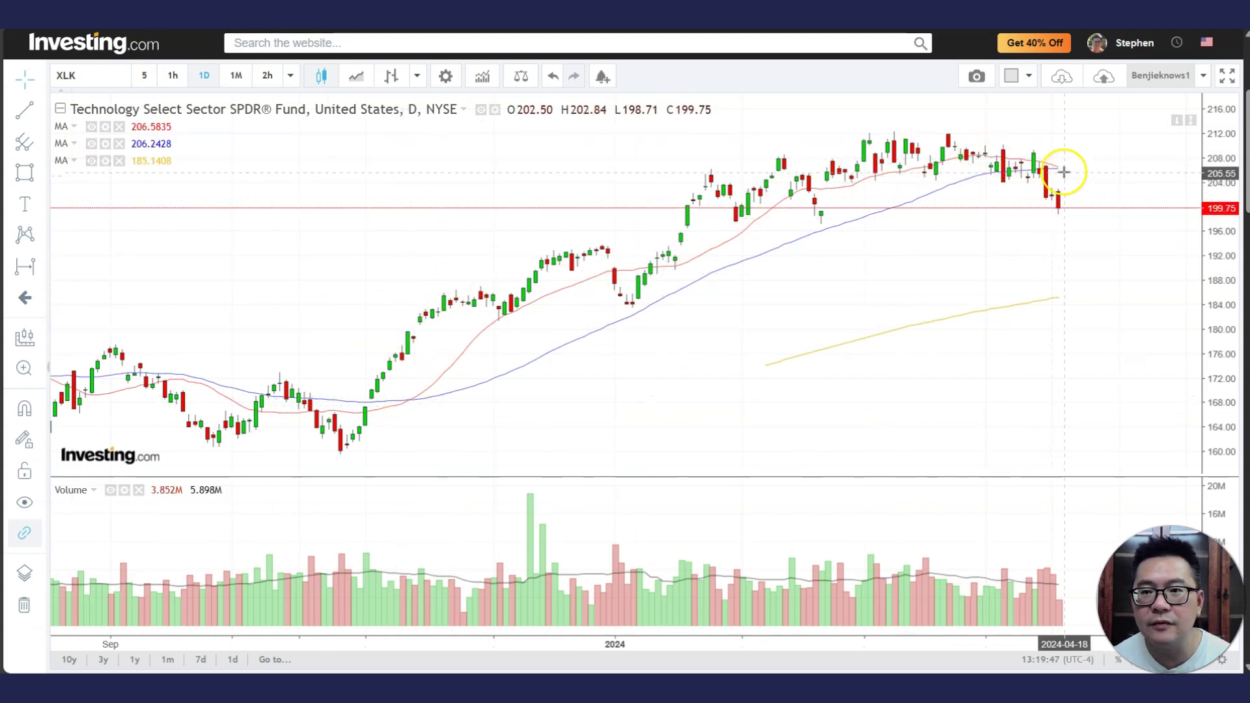
Mark XLK's support zone with a green-filled rectangle from January 26 past the latest candle, between about 199.3 and 197.1.
left_click(39, 173)
left_click(102, 203)
left_click(444, 89)
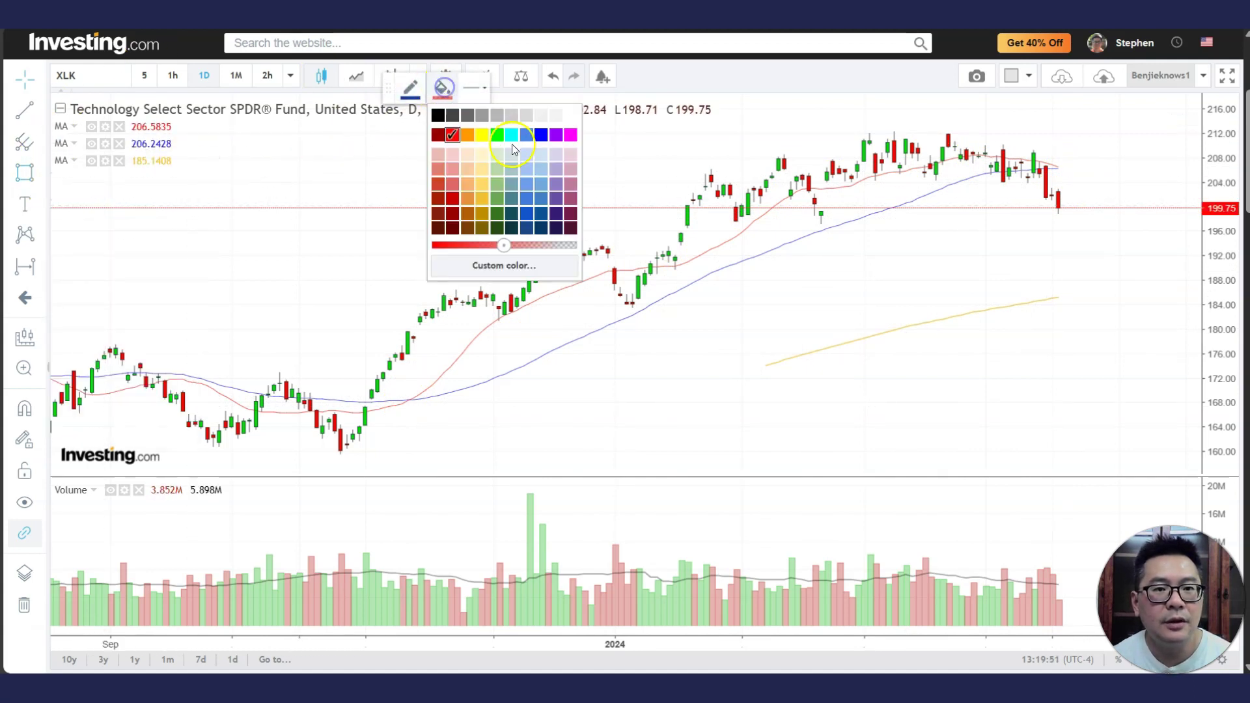
left_click(494, 134)
left_click_drag(717, 212, 1164, 224)
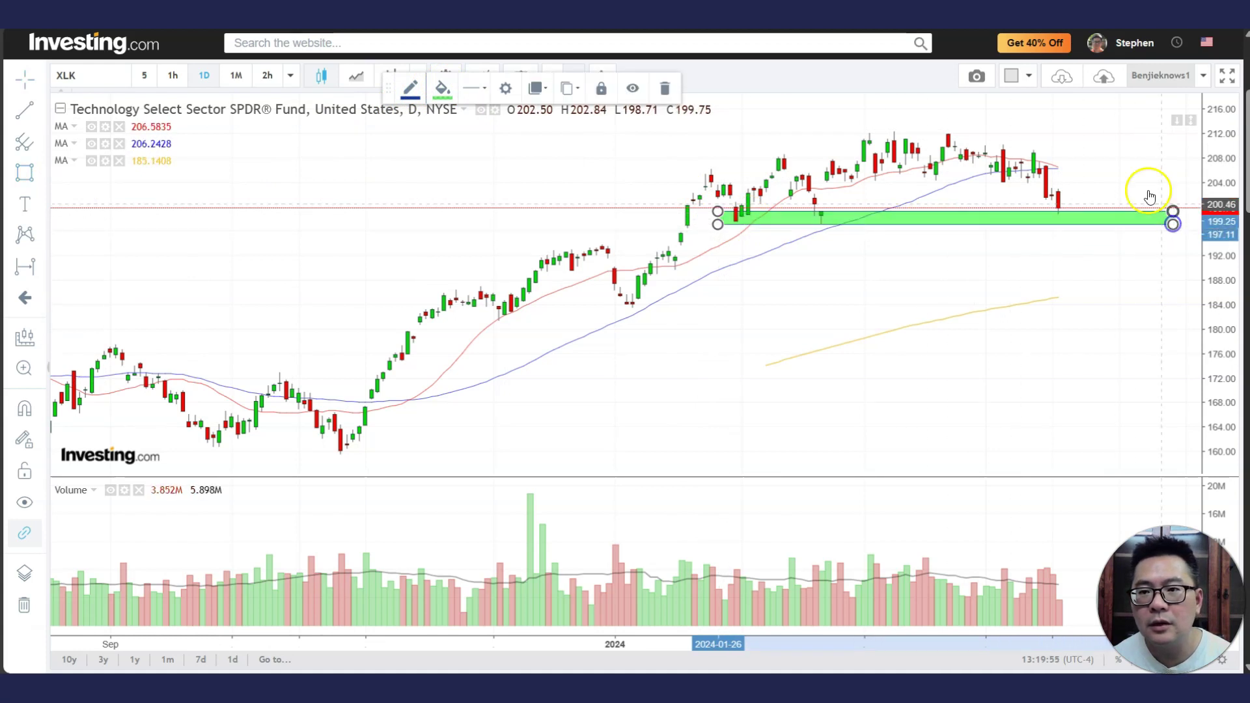
Mark XLK's earlier consolidation with a green rectangle from mid-December 2023 to late January 2024, between about 193.2 and 189.4.
left_click(967, 215)
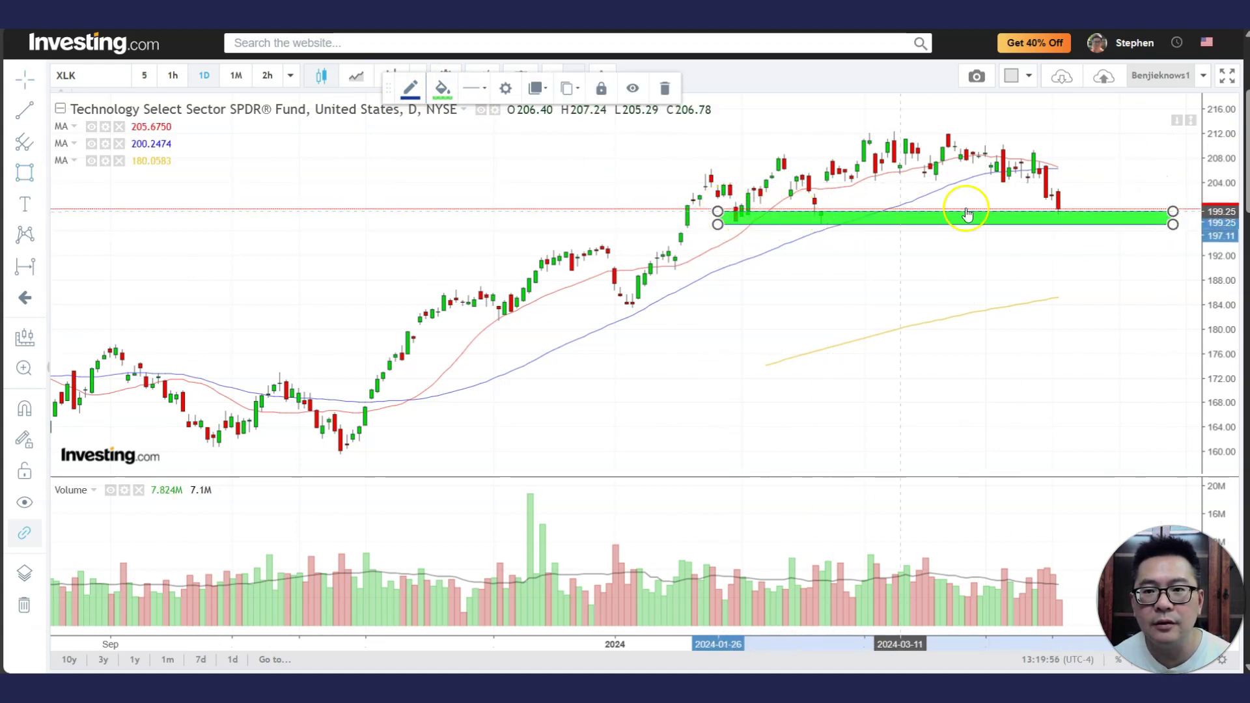
left_click(1104, 196)
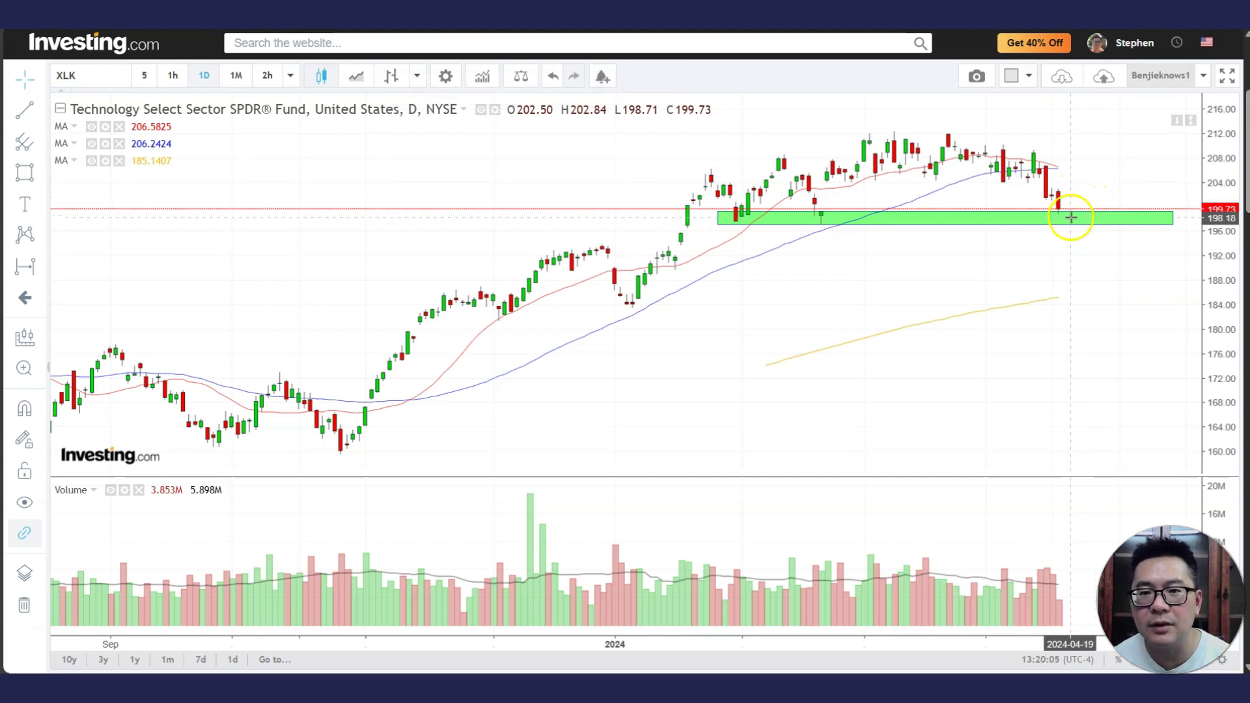
left_click(41, 172)
left_click(97, 212)
left_click(546, 248)
left_click(693, 271)
left_click(814, 262)
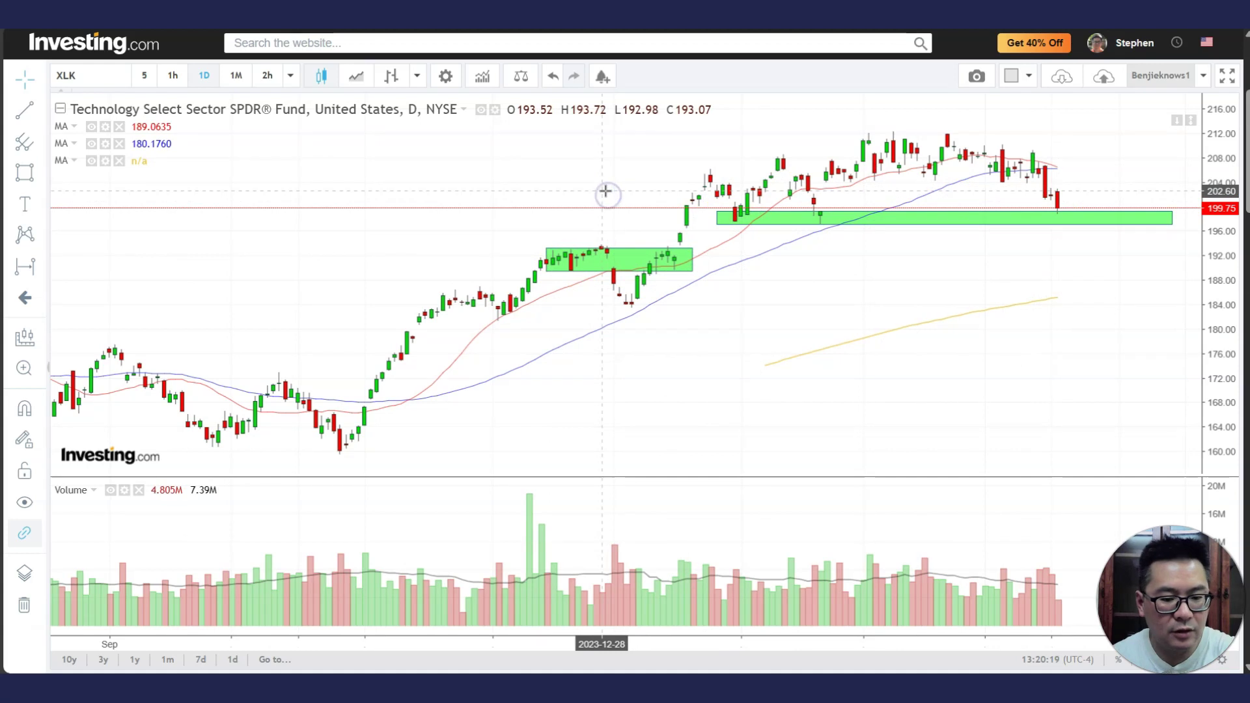
Load the AAPL symbol and widen its daily chart to show price action back to April 2023.
type("AAPL")
key("Return")
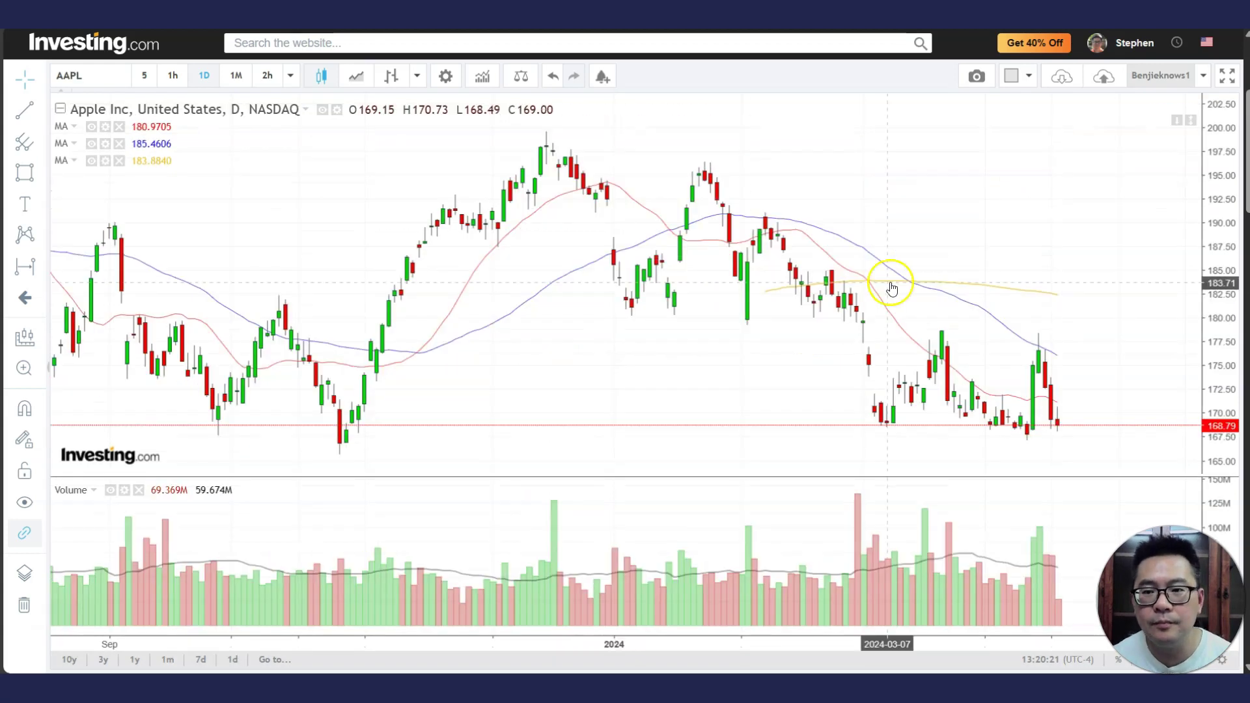
scroll(996, 269, "down", 2)
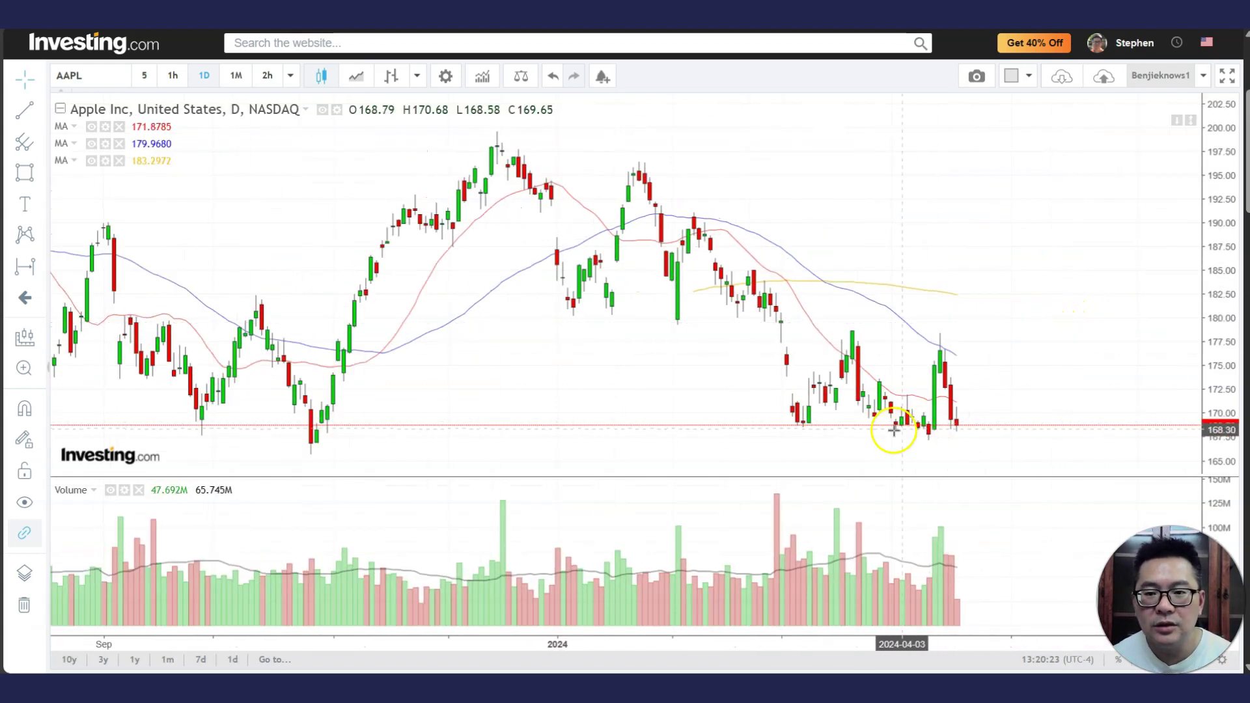
scroll(923, 435, "down", 2)
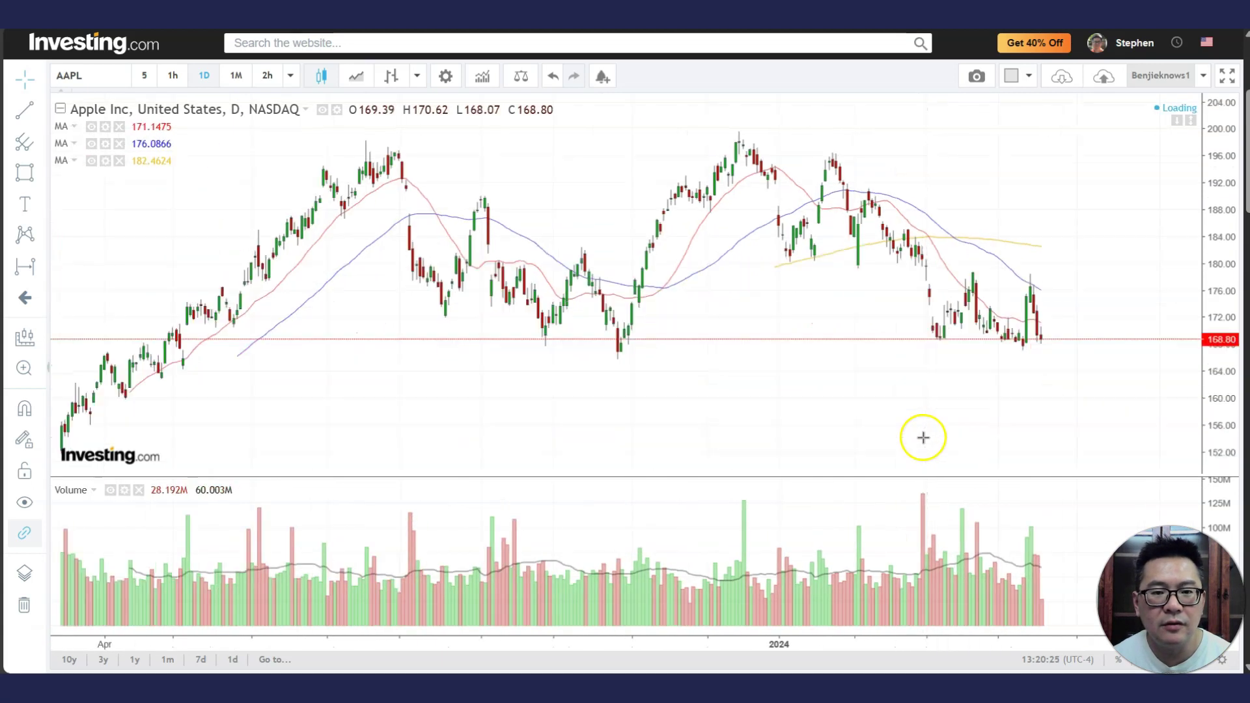
Mark AAPL's support zone with a green rectangle from September 2023 past the latest candle, between about 168.8 and 166.5.
left_click(42, 173)
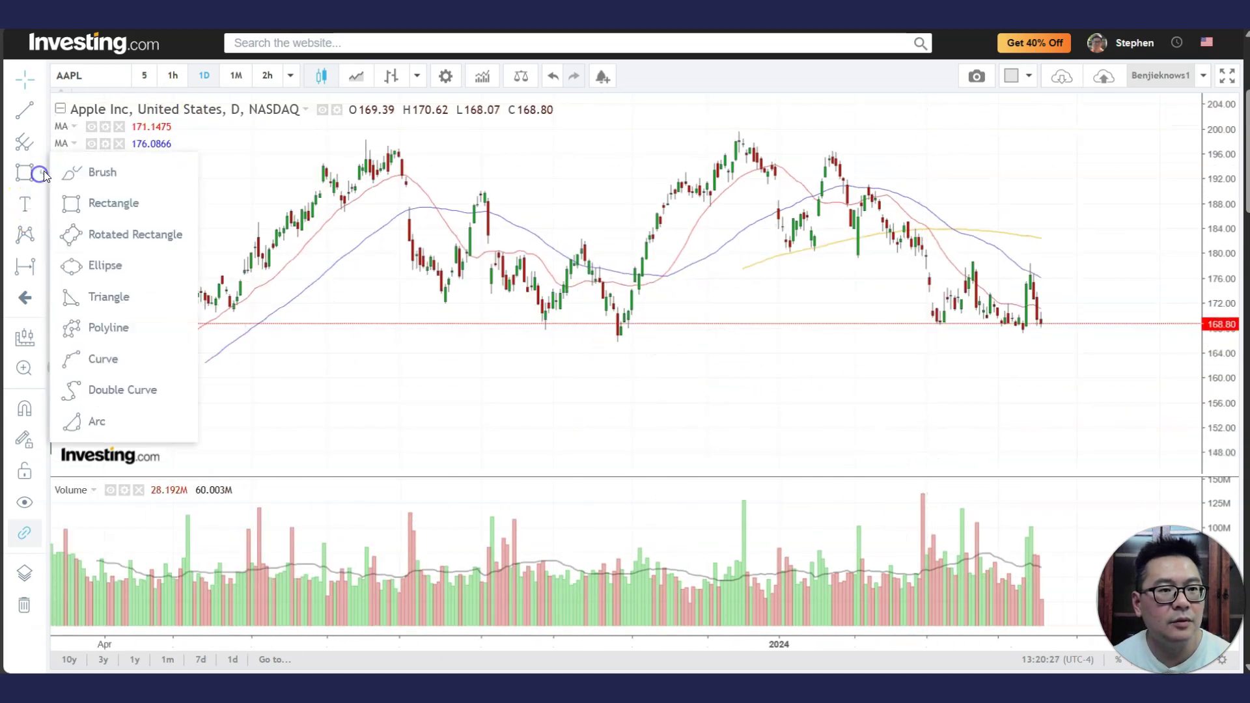
left_click(91, 202)
mouse_move(527, 322)
left_mouse_down()
mouse_move(770, 345)
mouse_move(1122, 338)
left_mouse_up()
left_click(1100, 233)
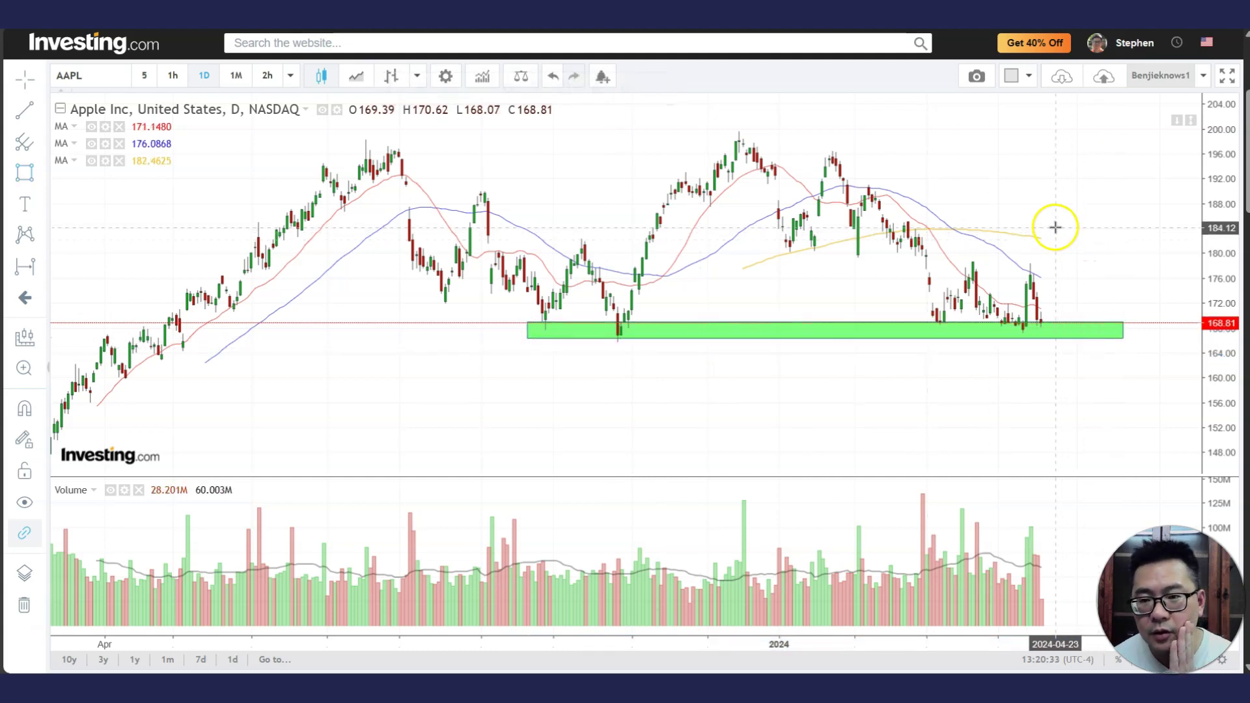
left_click(1041, 333)
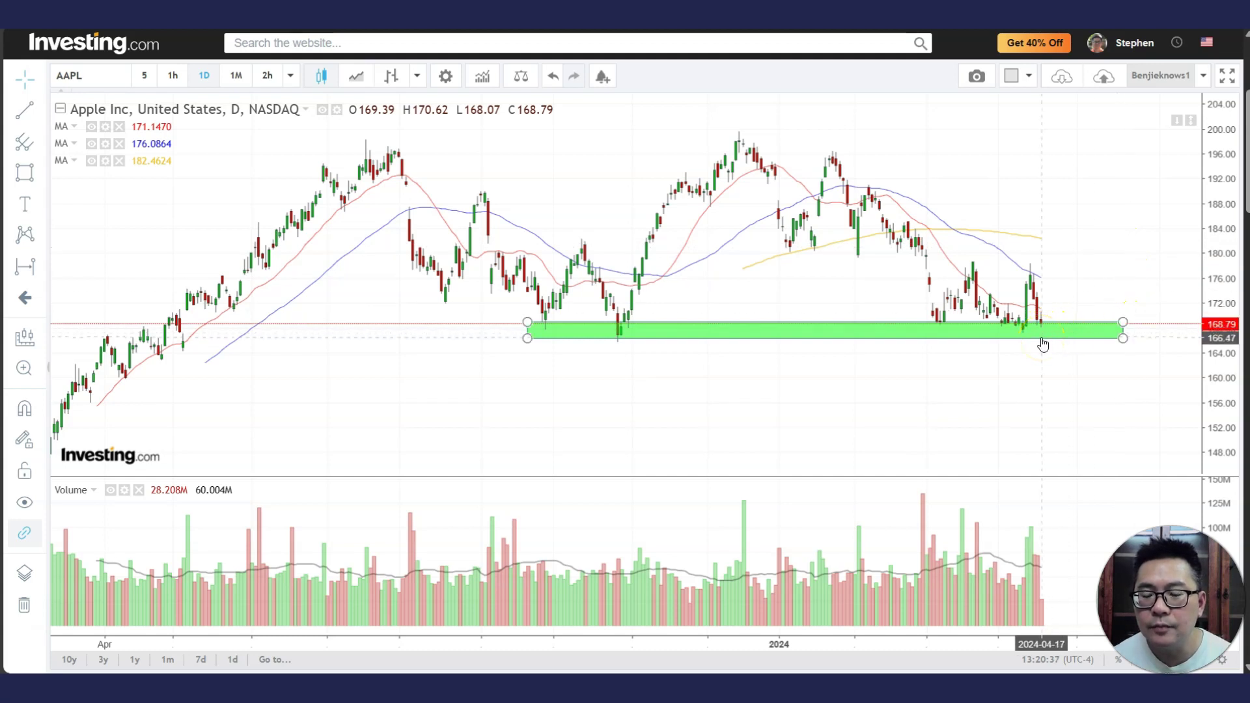
left_click(1082, 371)
Check AAPL's support zone against its daily price history back to 2022, and load the XLY symbol.
scroll(1088, 391, "down", 3)
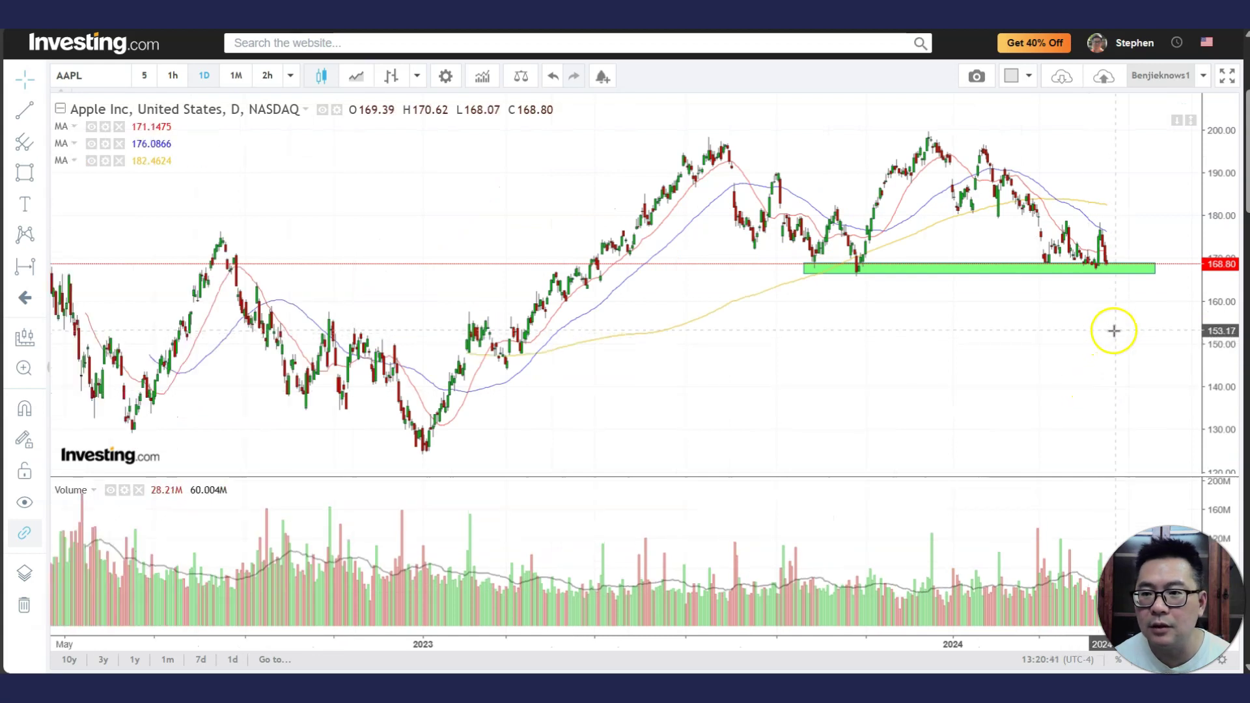
scroll(1130, 337, "up", 3)
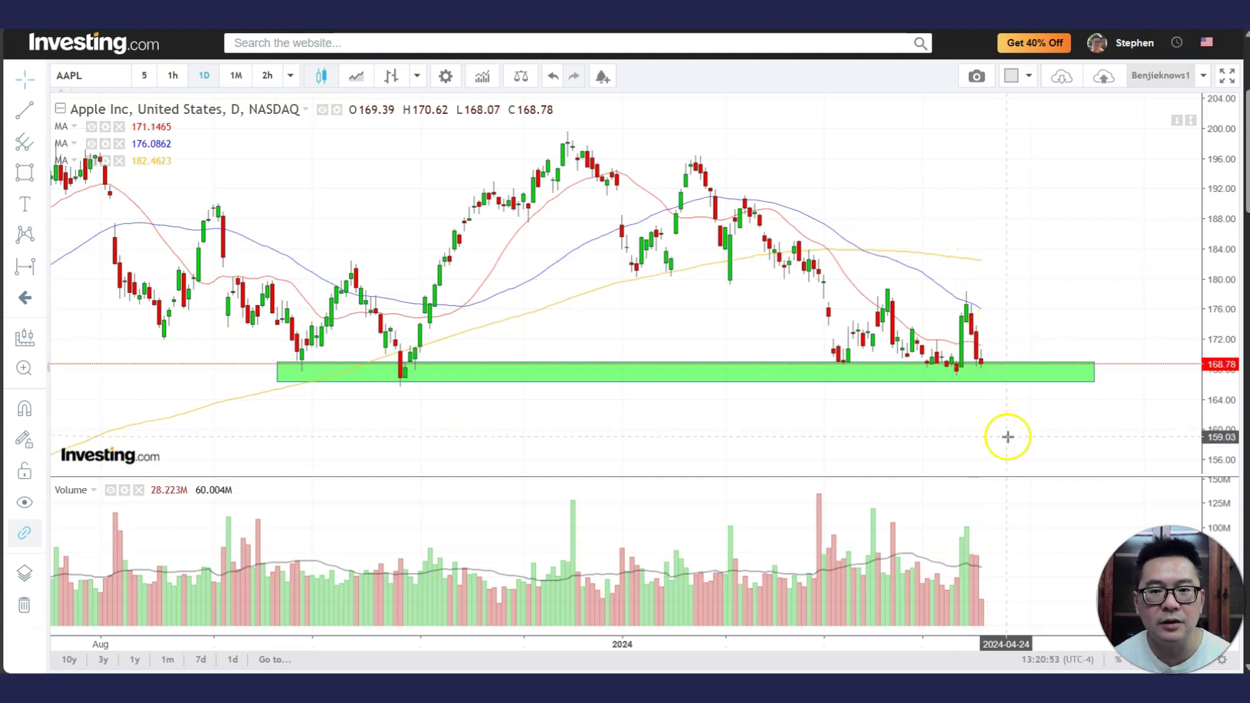
scroll(1007, 420, "down", 3)
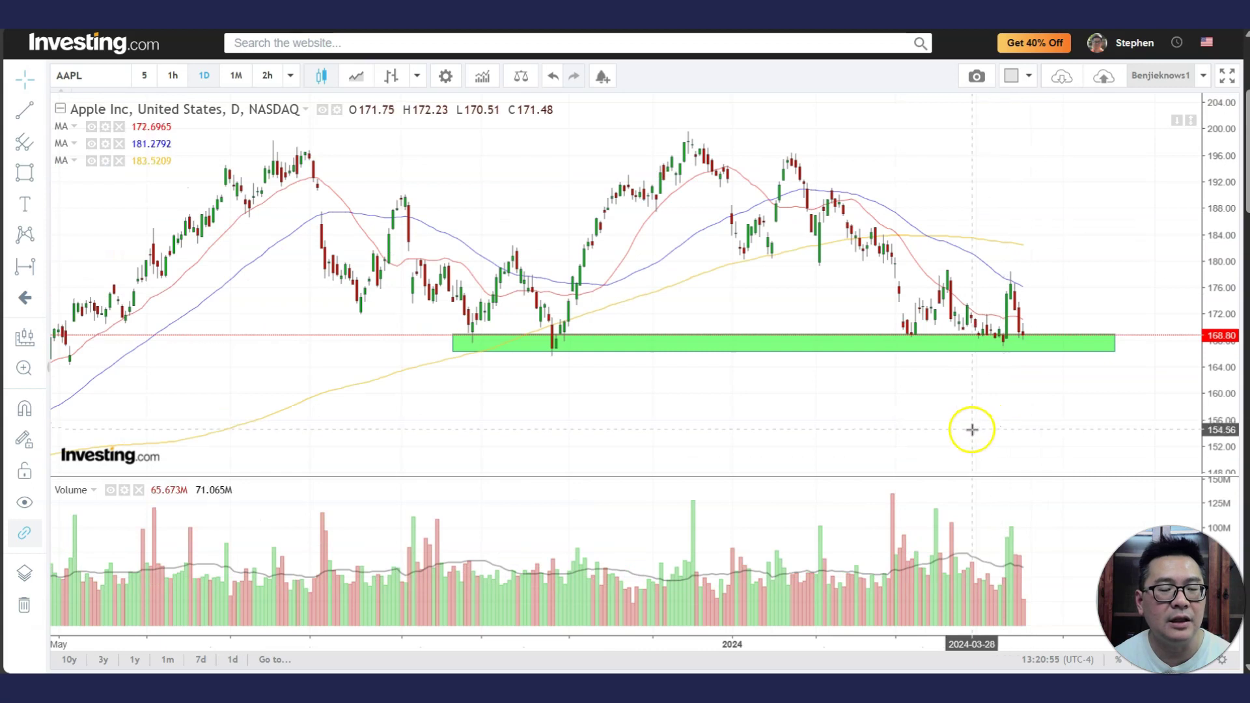
type("x")
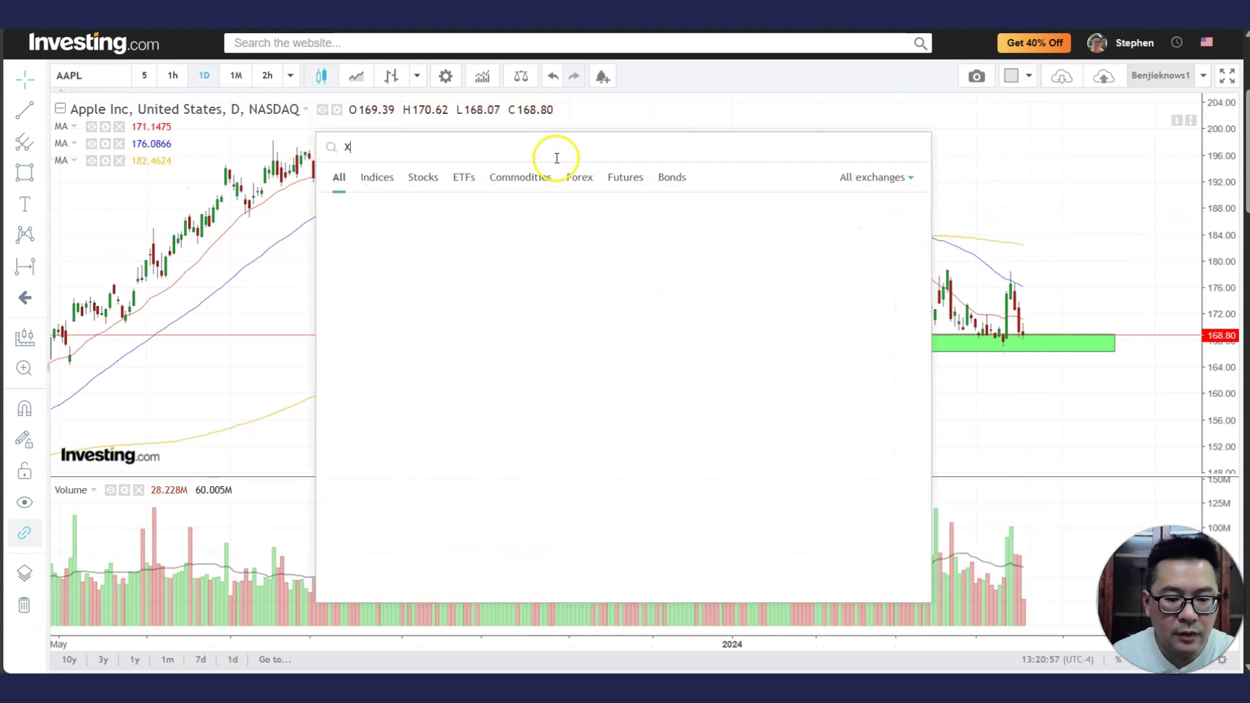
key("Return")
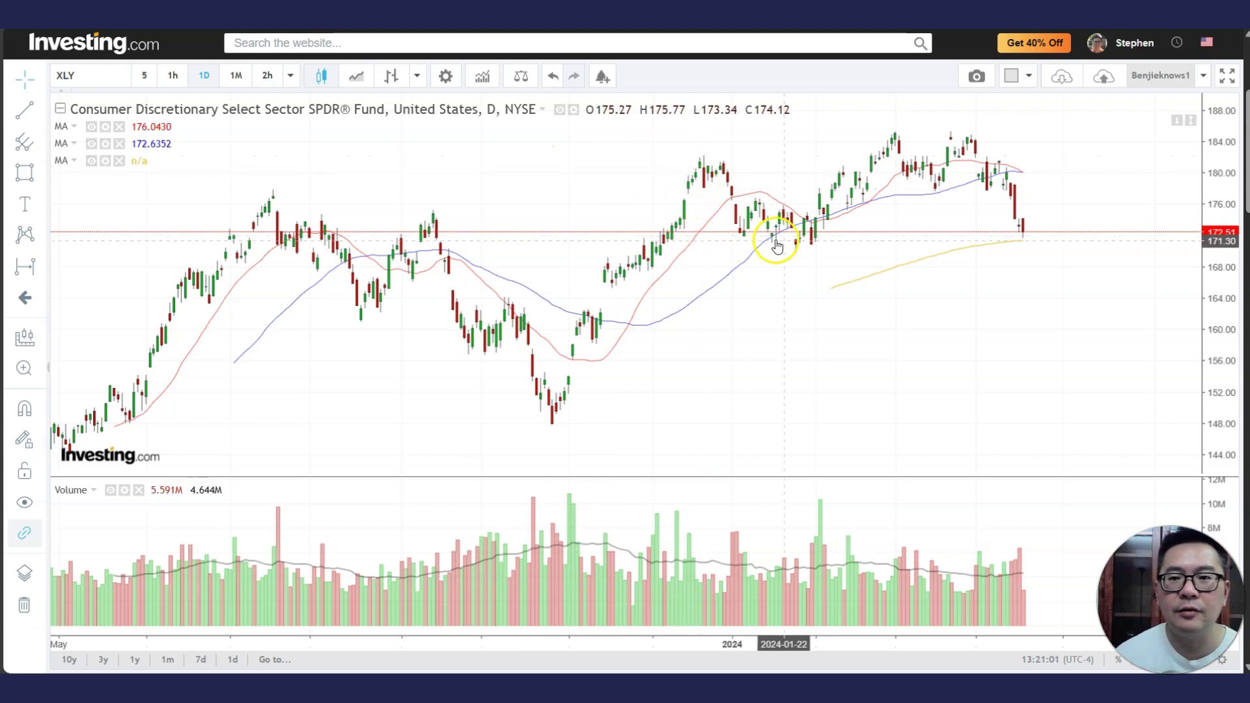
Draw a rising trend line on XLY from the October 26, 2023 low at about 147.86 to April 4, 2024 at about 187.
left_click(43, 112)
left_click(81, 107)
left_click(548, 422)
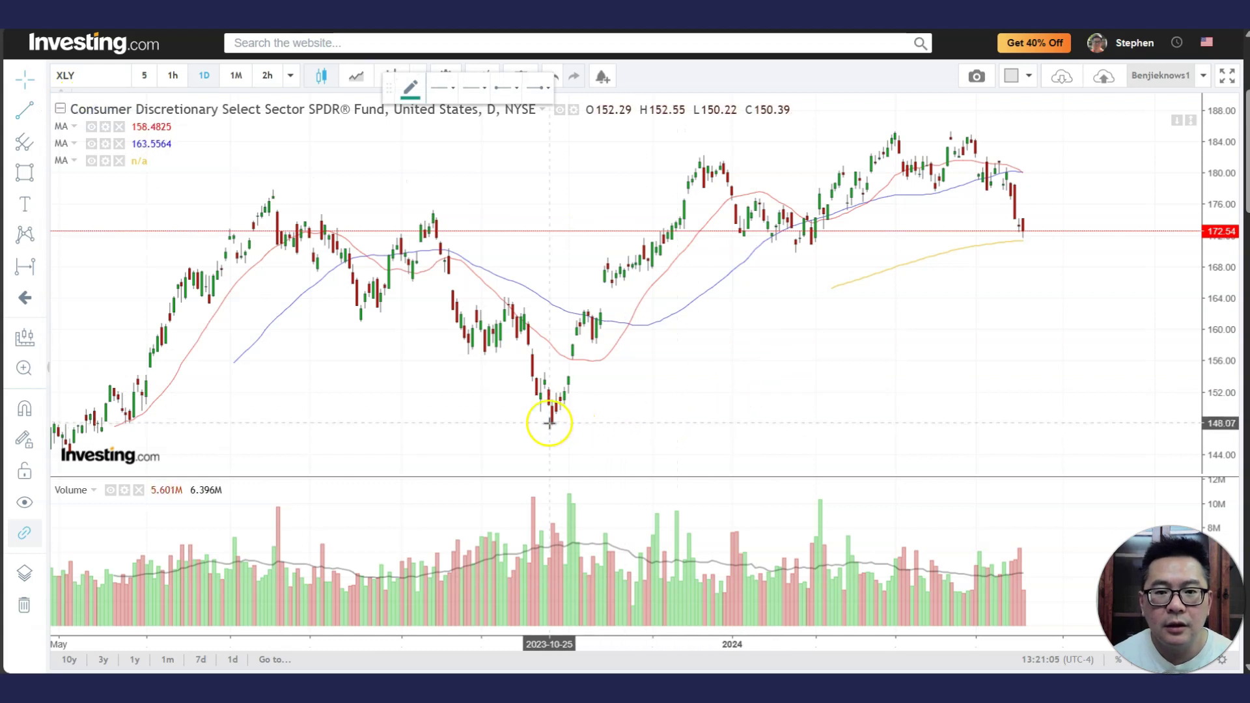
left_click(988, 118)
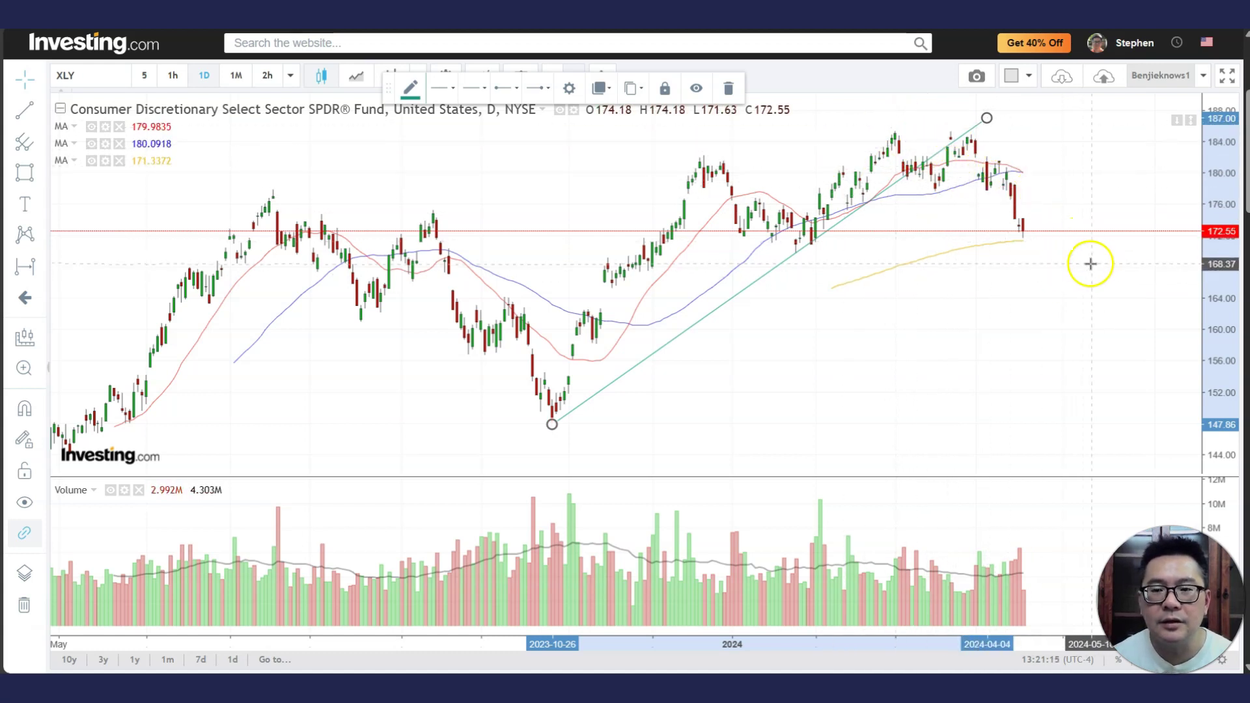
Mark XLY's support zone with a green rectangle from the start of 2024 past the latest candle, between about 172.5 and 170.7.
scroll(1084, 272, "down", 6)
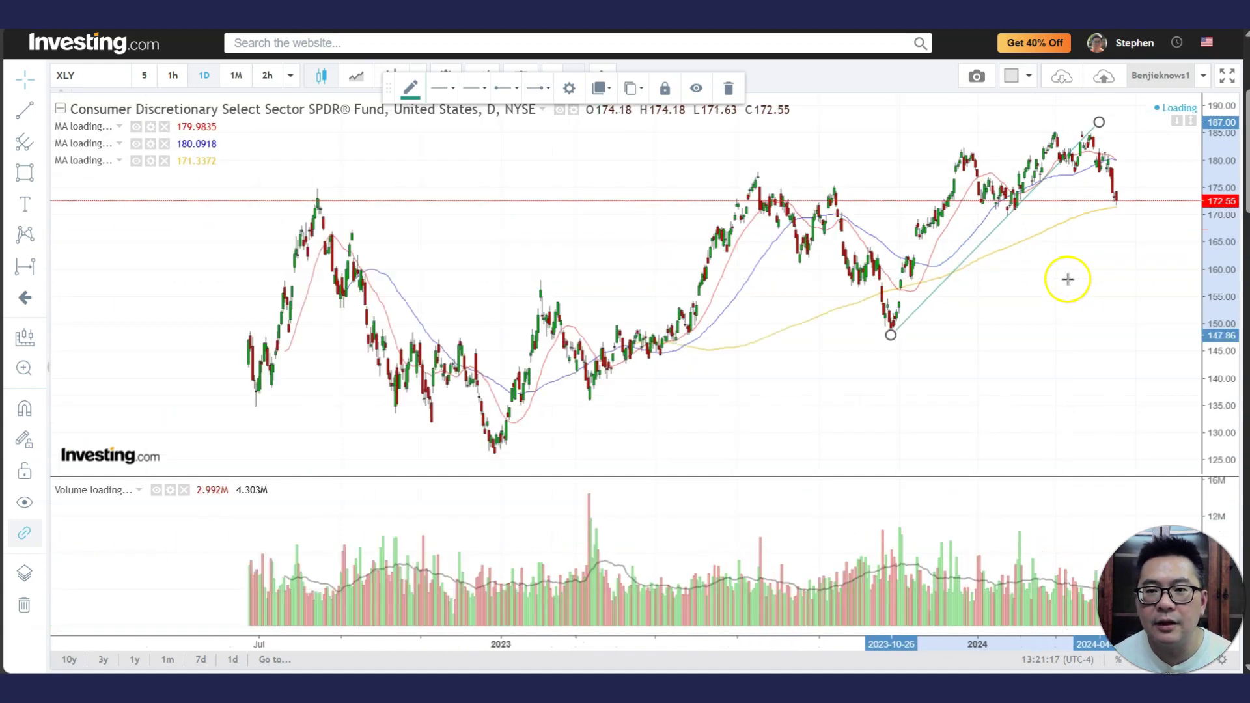
scroll(1076, 283, "up", 6)
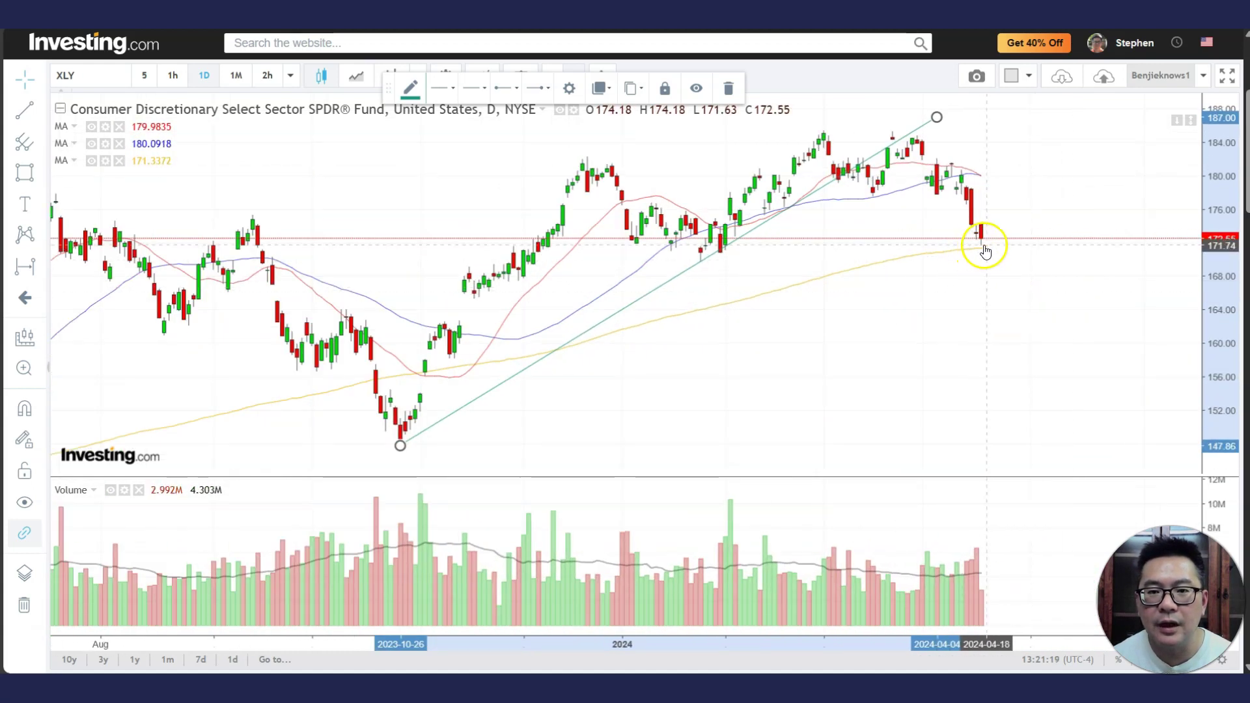
left_click(38, 177)
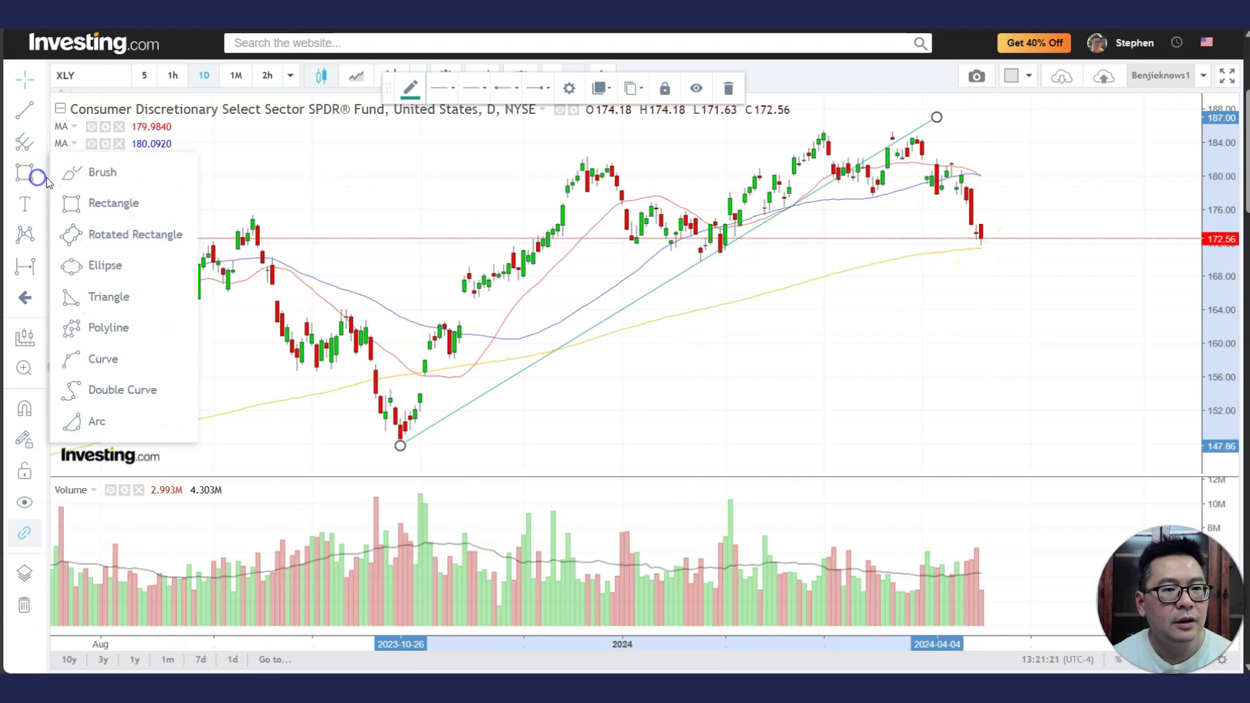
left_click(113, 204)
left_click_drag(616, 238, 1059, 254)
left_click(1027, 196)
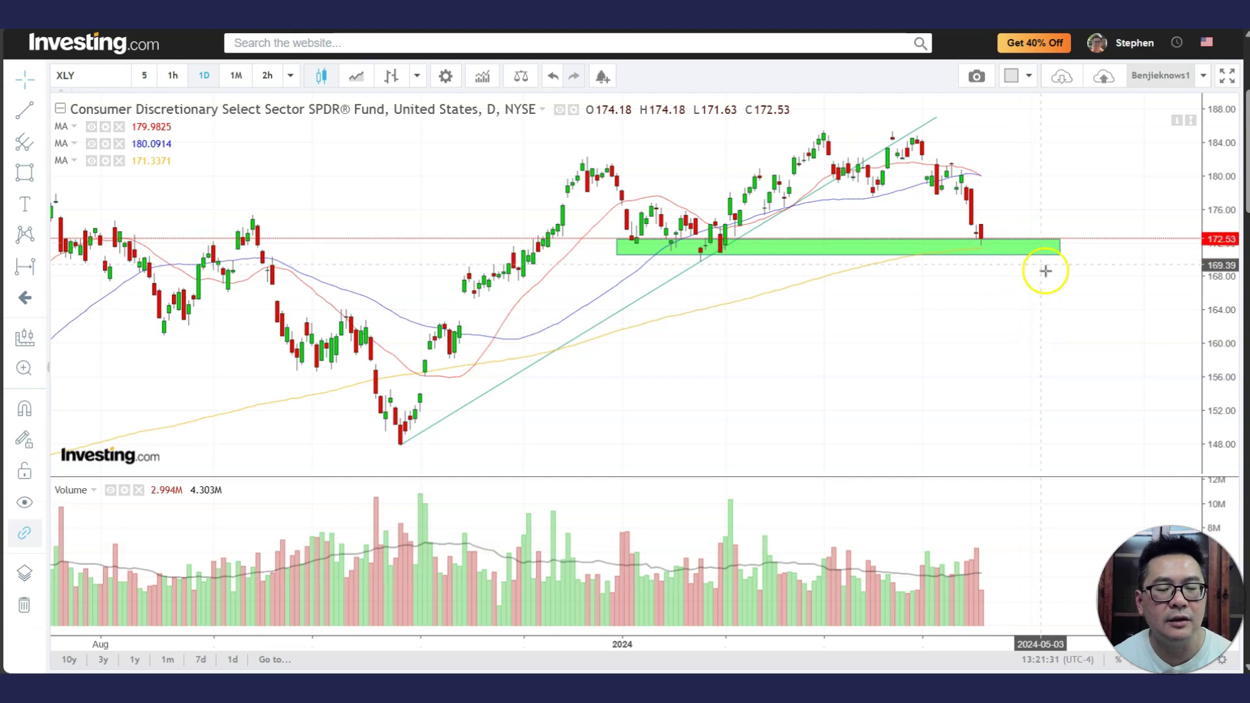
Load the XLP symbol on the daily interval.
scroll(729, 367, "down", 1)
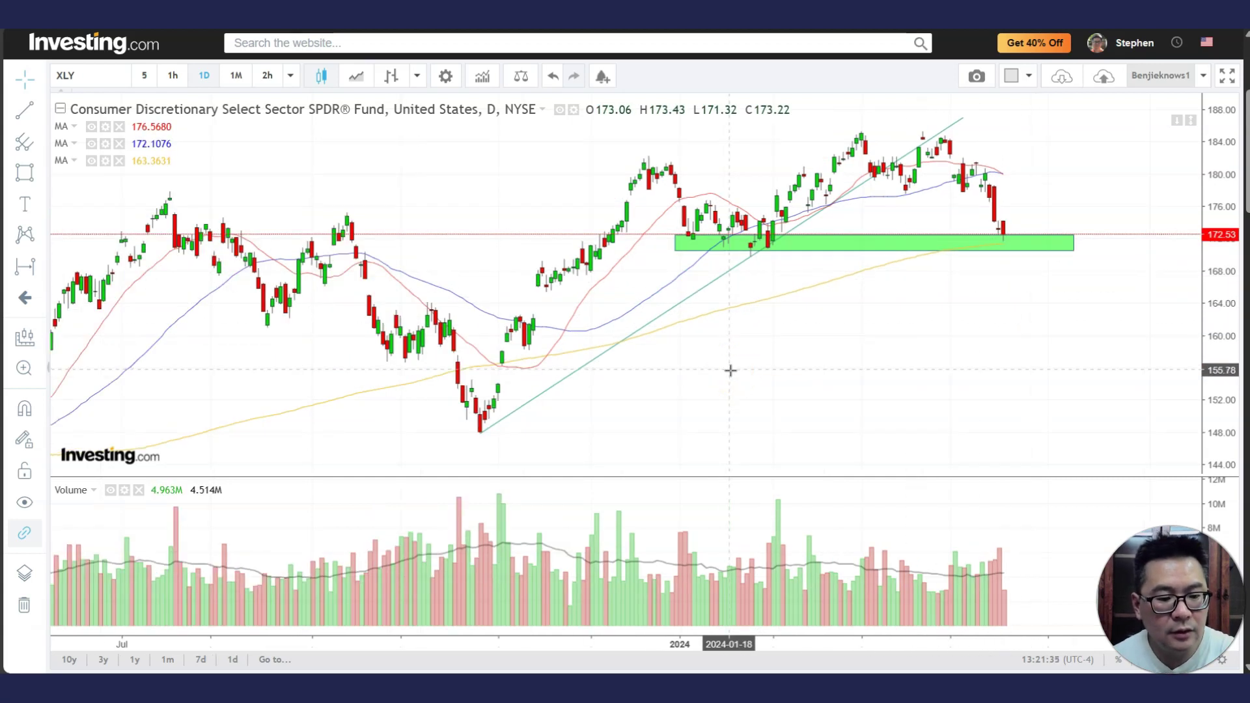
type("XLP")
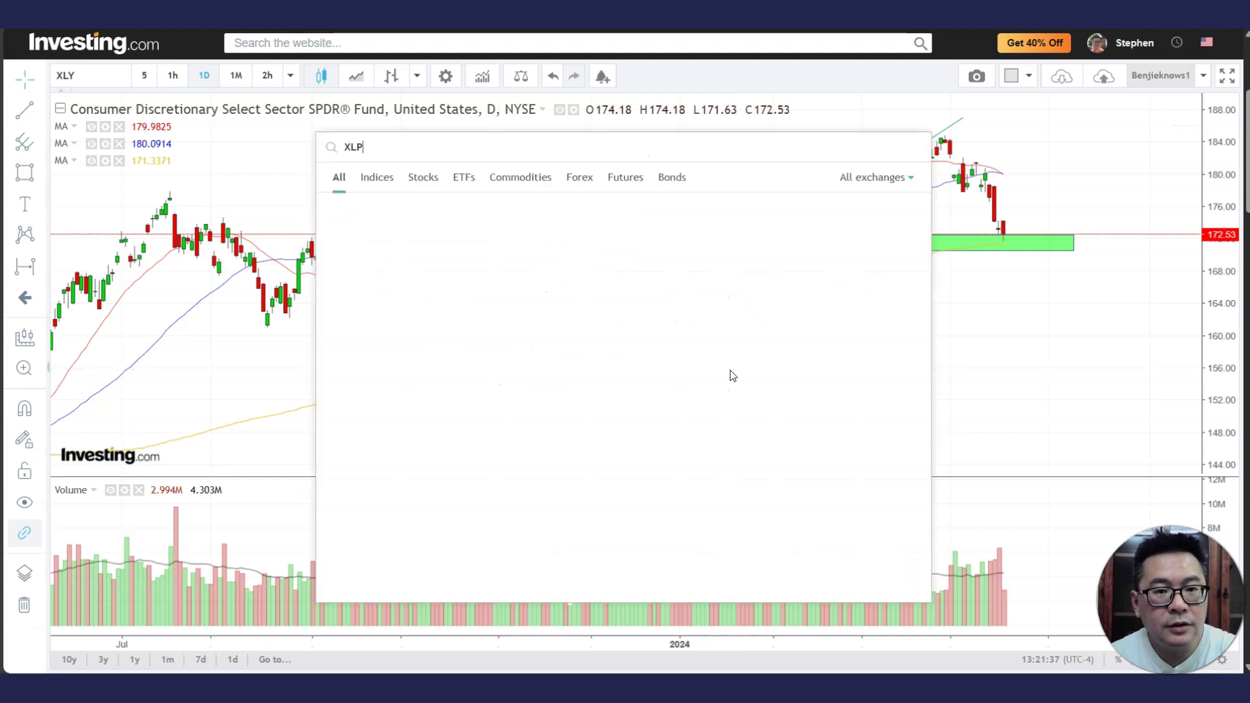
key("Return")
left_click(758, 287)
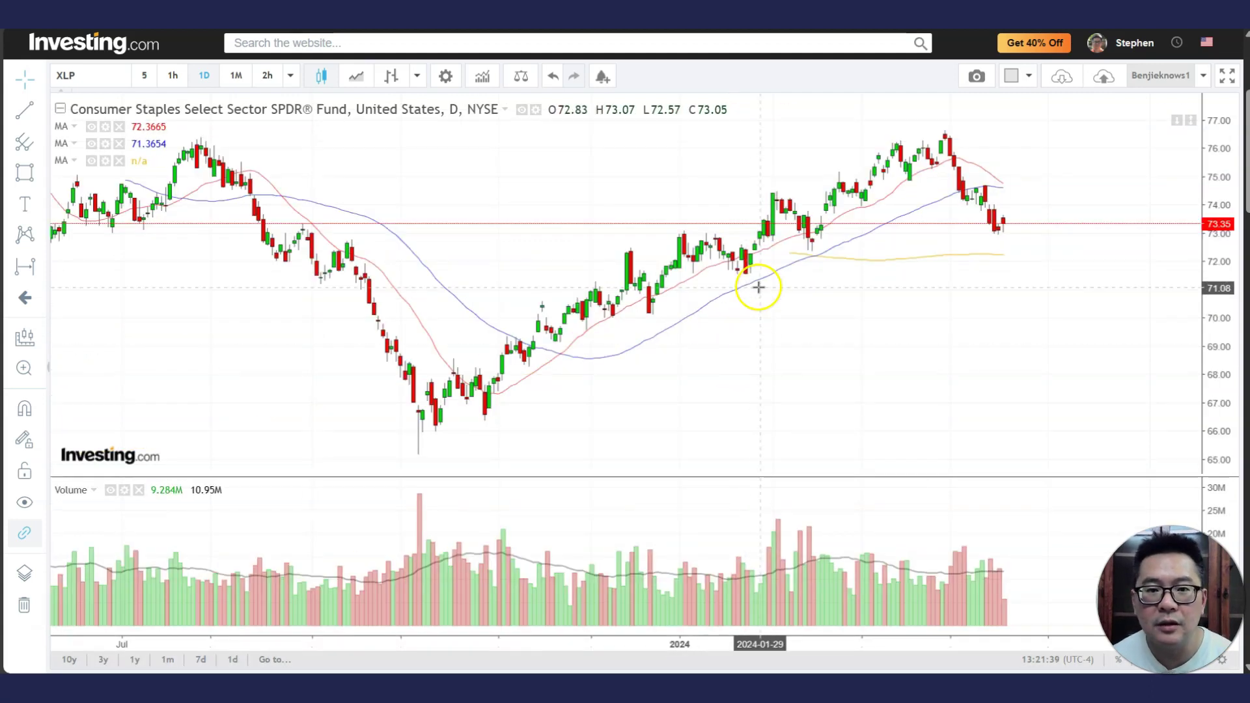
Draw a rising trend line on XLP from October 5, 2023 at about 64.96 to April 17, 2024 at about 75.89.
left_click(48, 119)
left_click(111, 108)
left_click(435, 449)
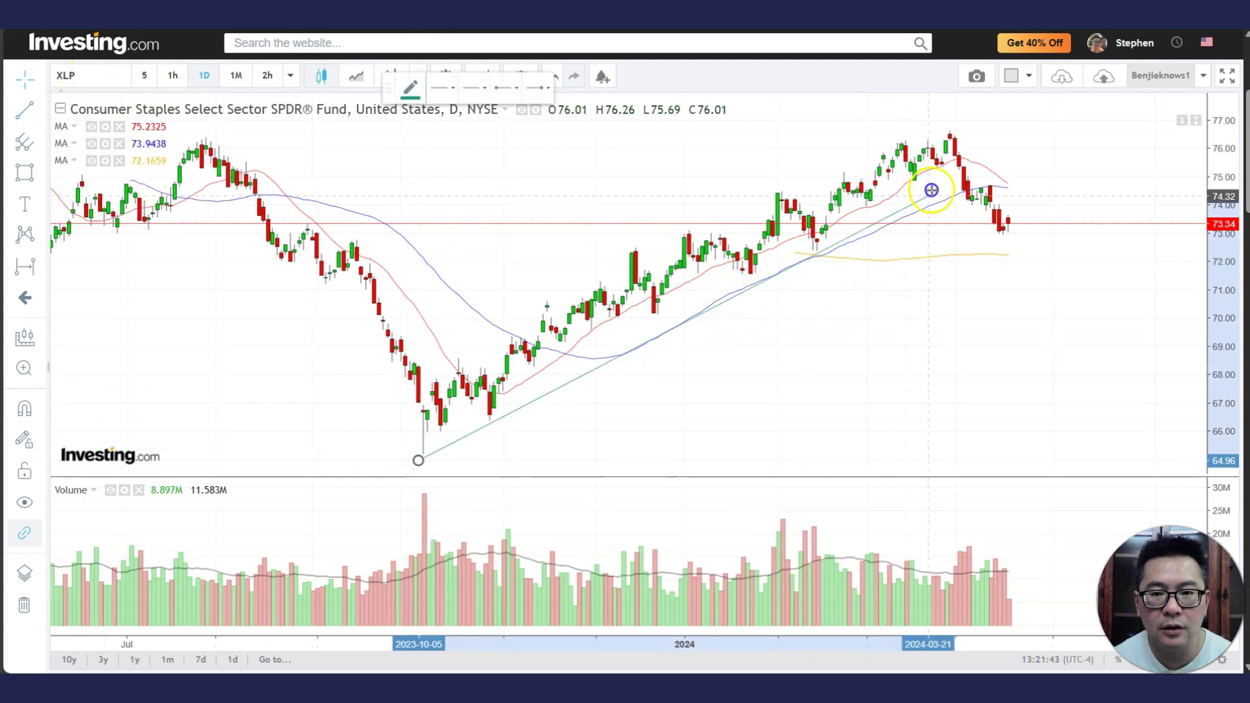
left_click(1008, 147)
left_click(1085, 304)
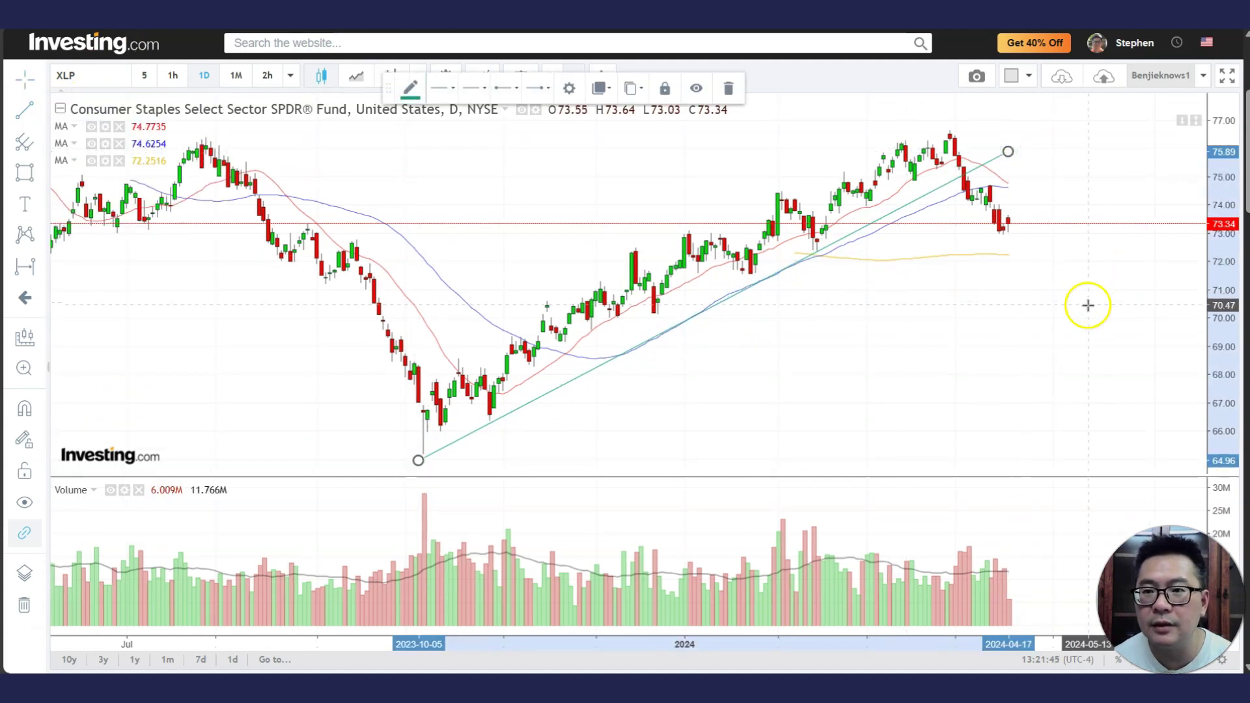
left_click(1011, 194)
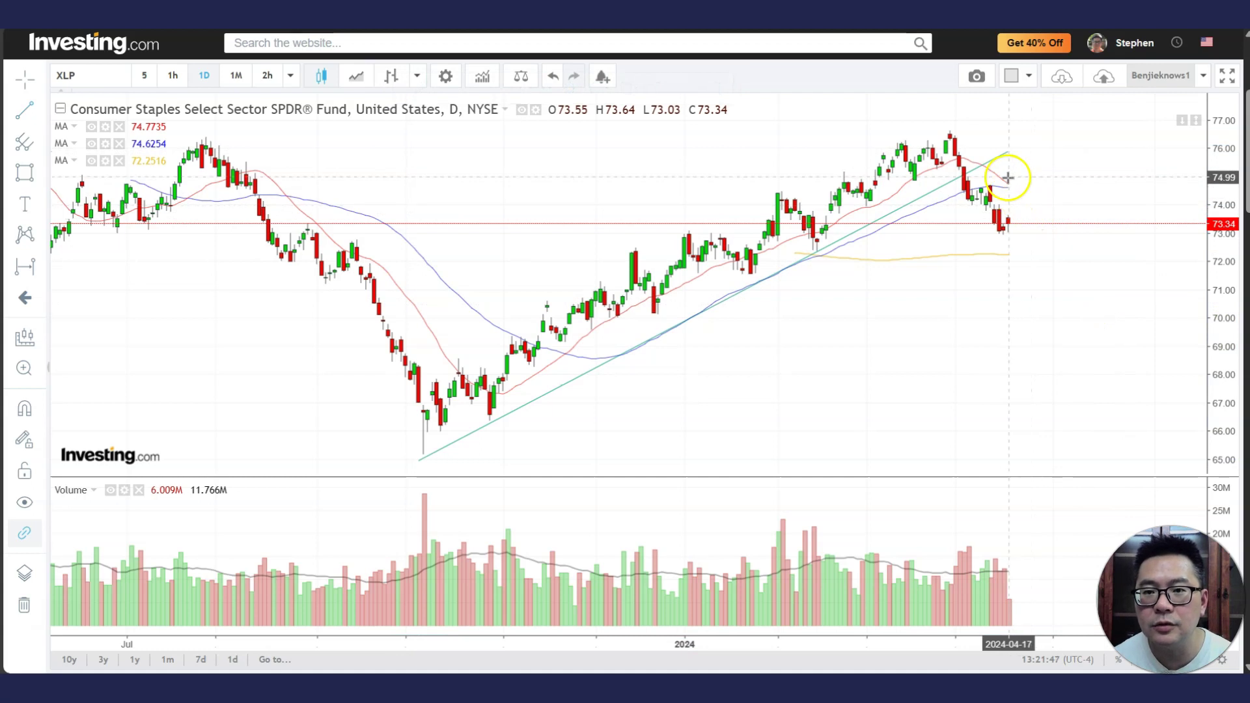
left_click(1031, 259)
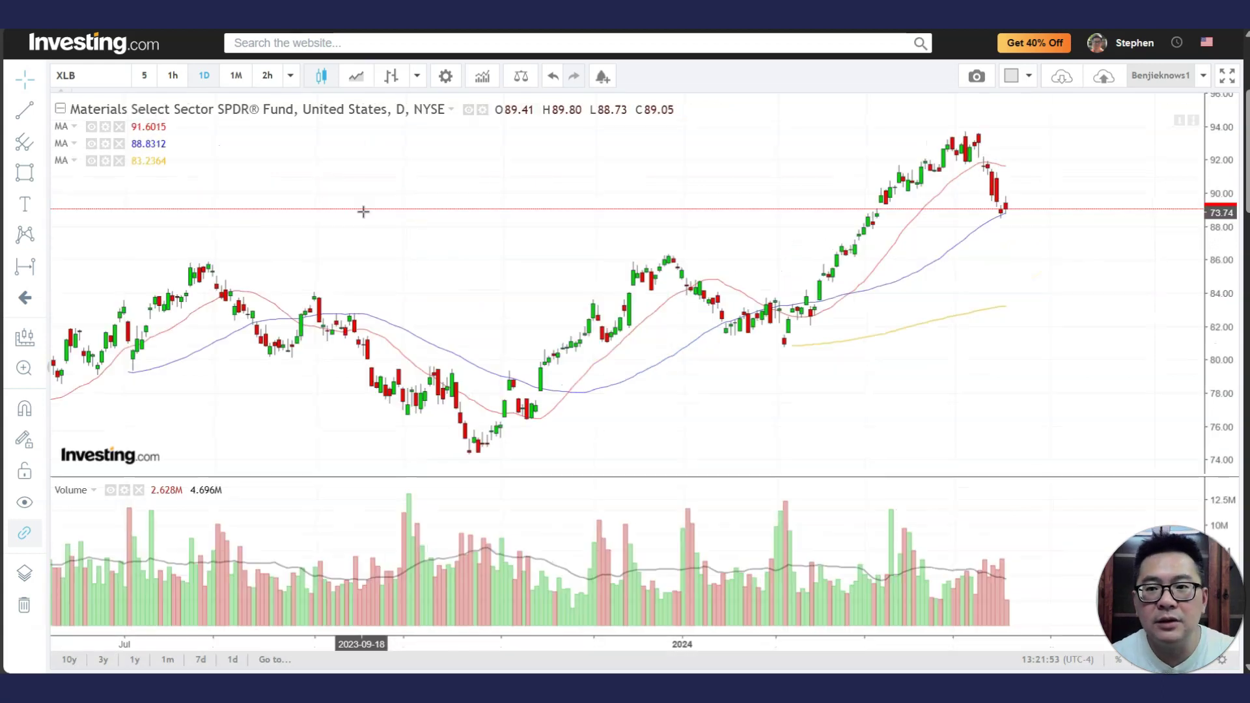
Examine XLB's daily price history back to February 2023, and switch its chart to the weekly interval.
scroll(960, 307, "down", 5)
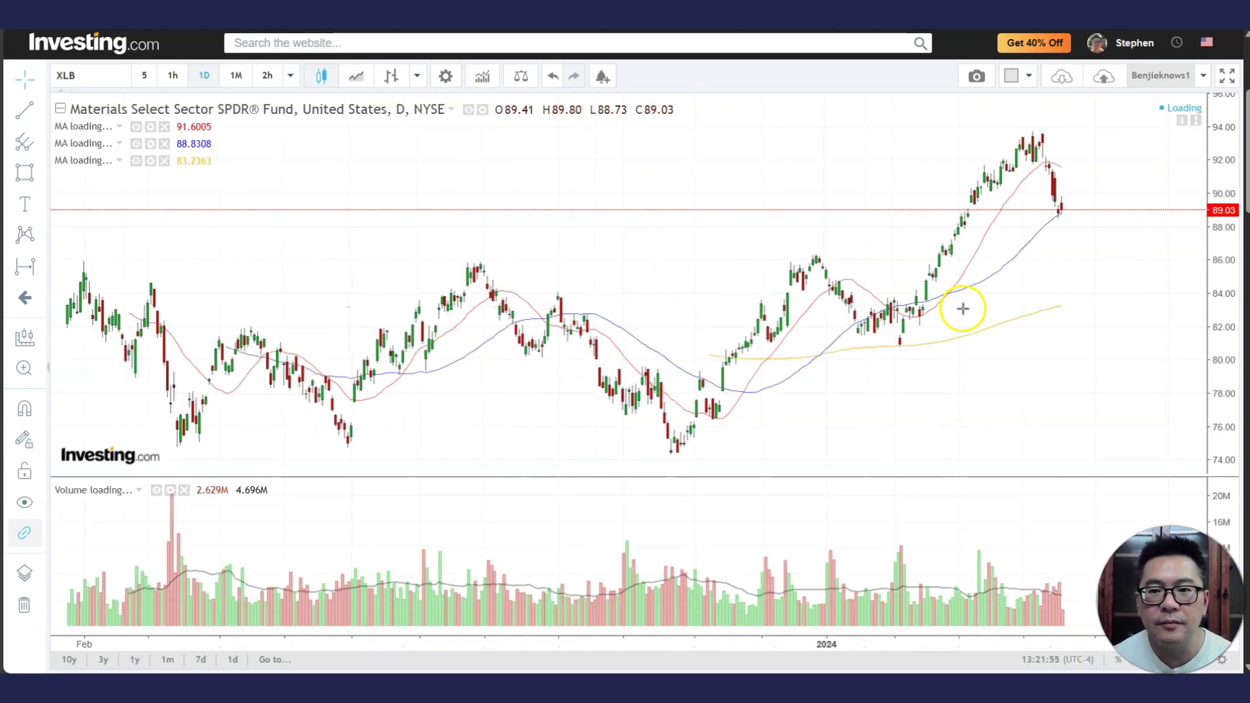
scroll(1013, 307, "up", 5)
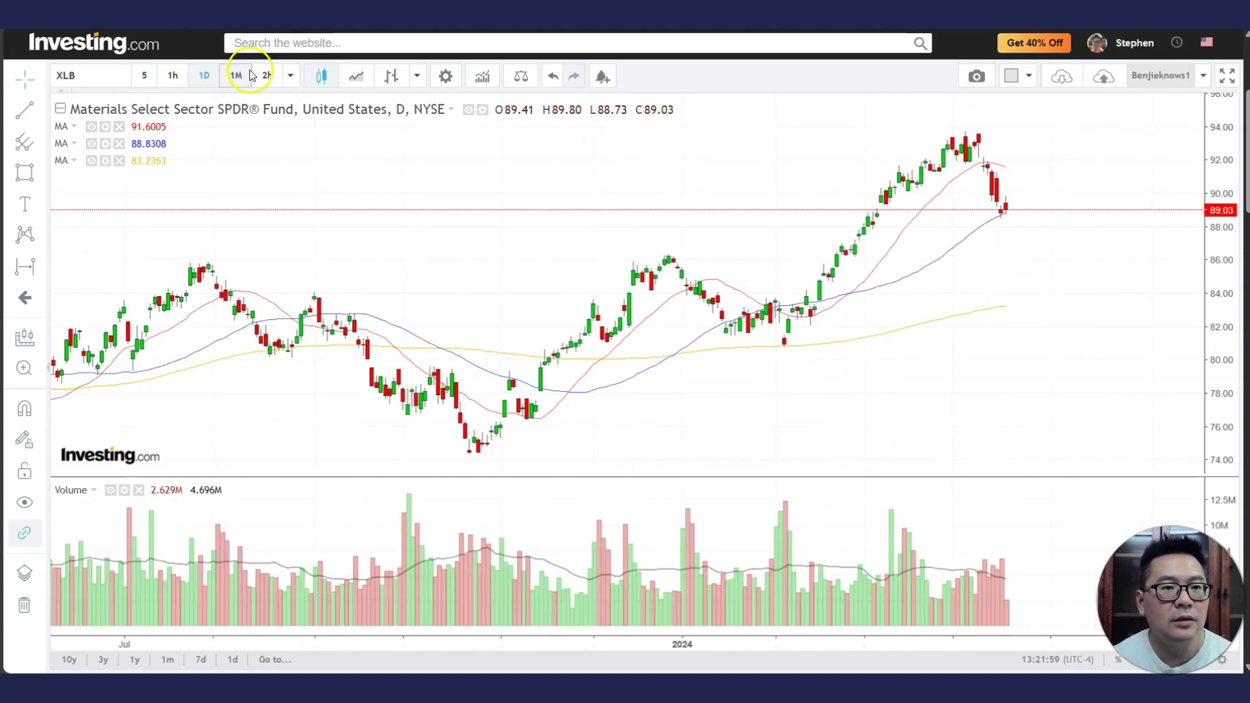
left_click(291, 76)
left_click(313, 349)
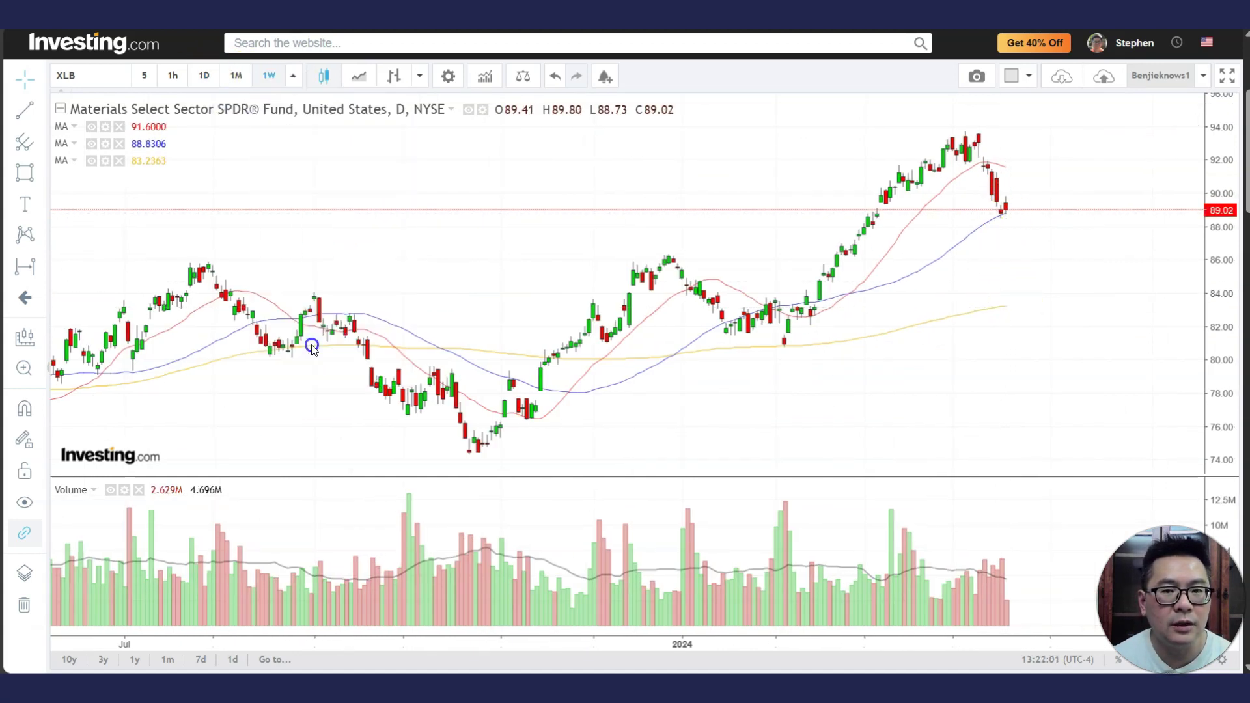
scroll(553, 166, "up", 2)
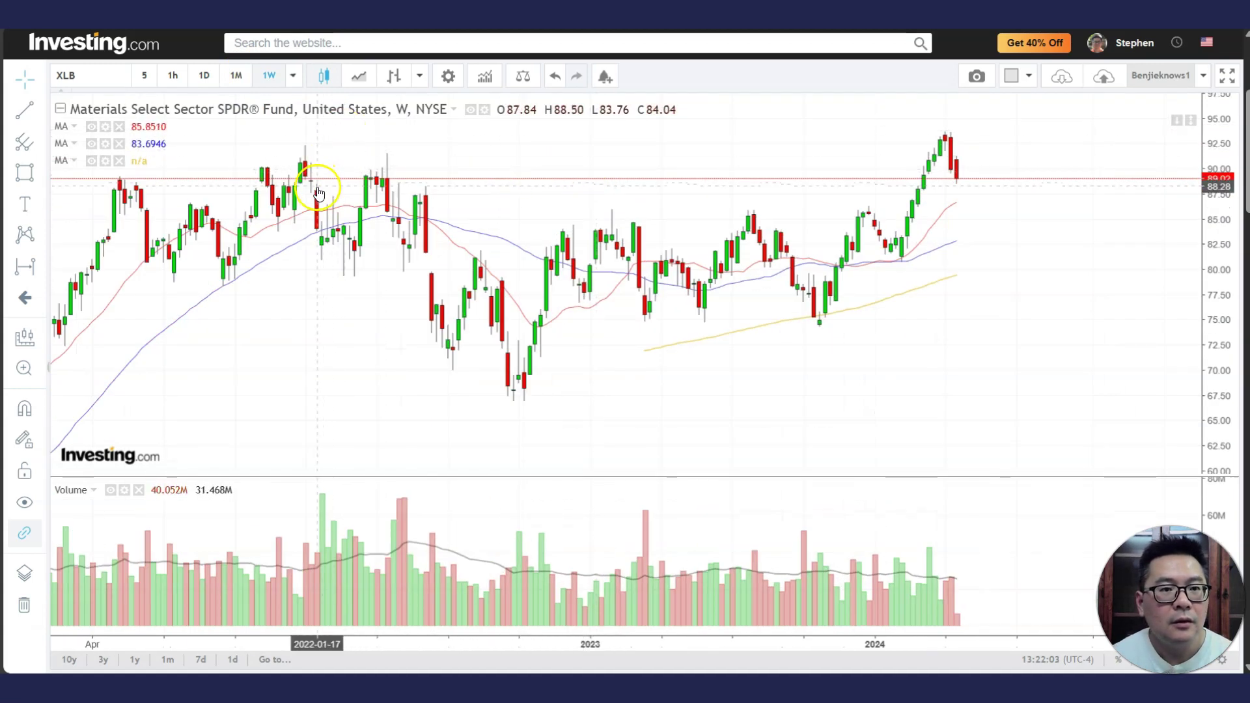
Mark XLB's support zone with a green rectangle from November 1, 2021 past the latest candle, between about 90.08 and 88.46.
left_click(35, 174)
left_click(111, 201)
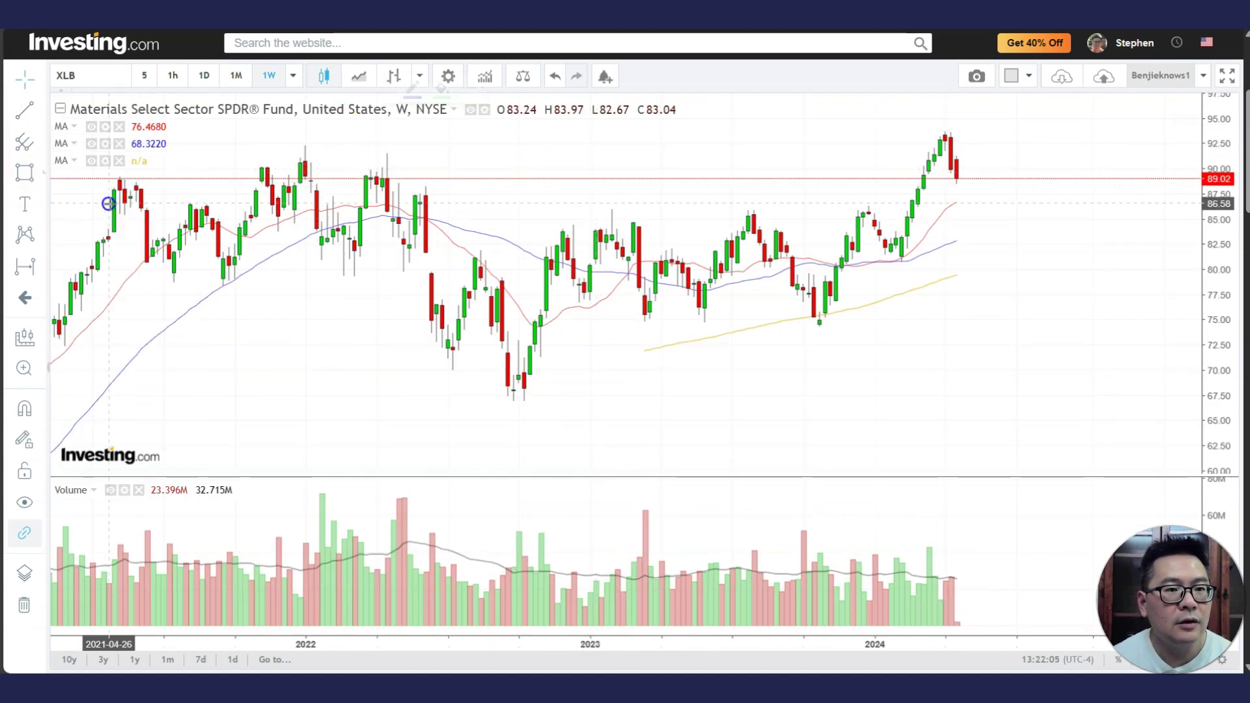
mouse_move(260, 168)
left_mouse_down()
mouse_move(463, 195)
mouse_move(1010, 183)
left_mouse_up()
Return XLB to the daily interval and compare the marked zone with price action back to November 2021.
left_click(204, 75)
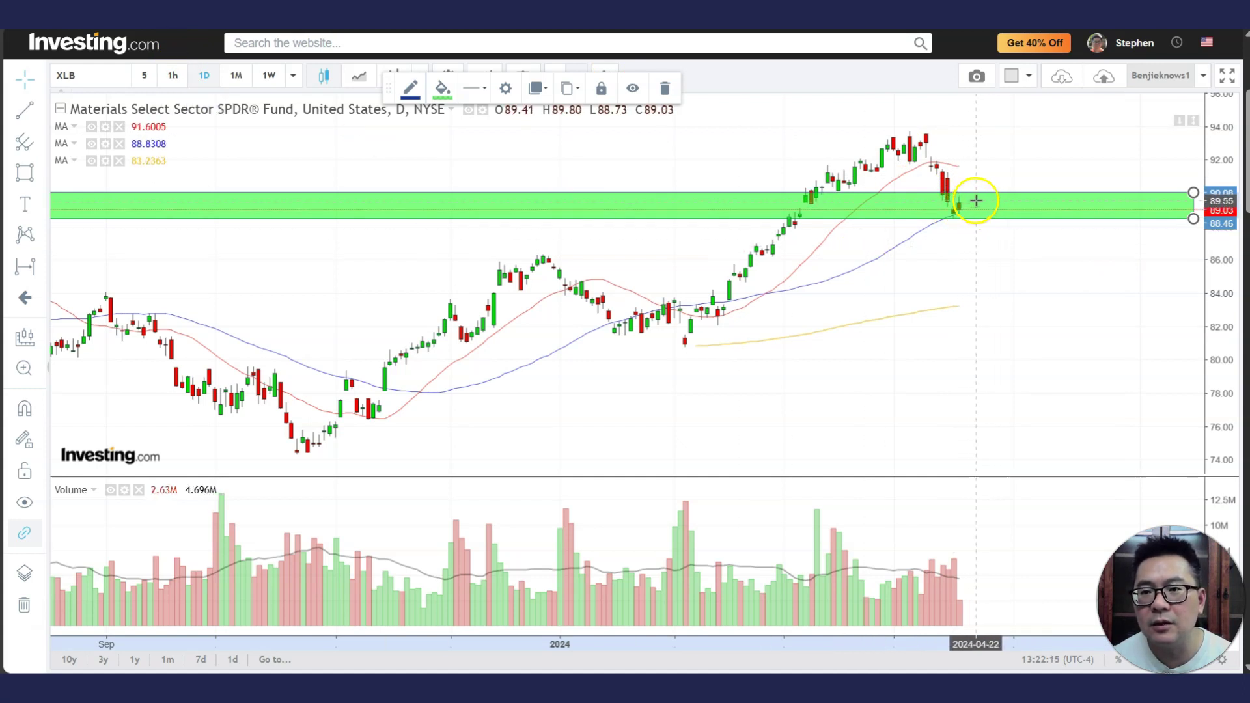
scroll(357, 241, "down", 5)
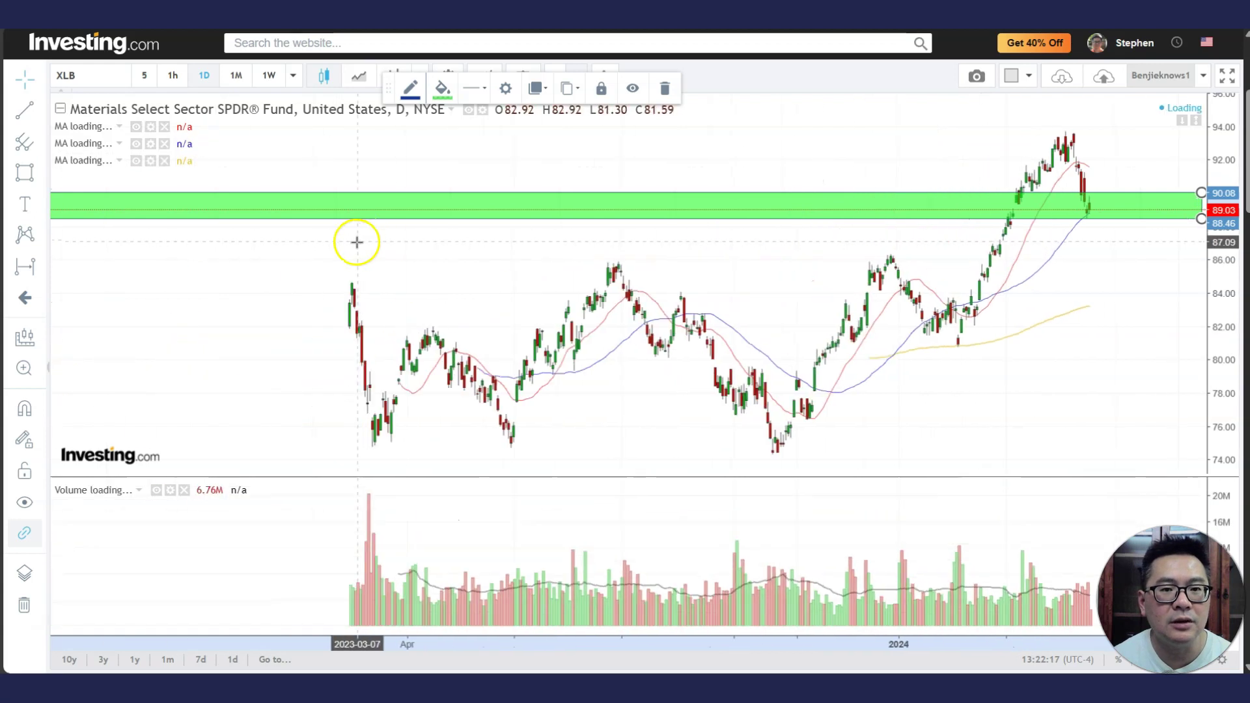
scroll(356, 242, "down", 5)
scroll(1042, 260, "up", 3)
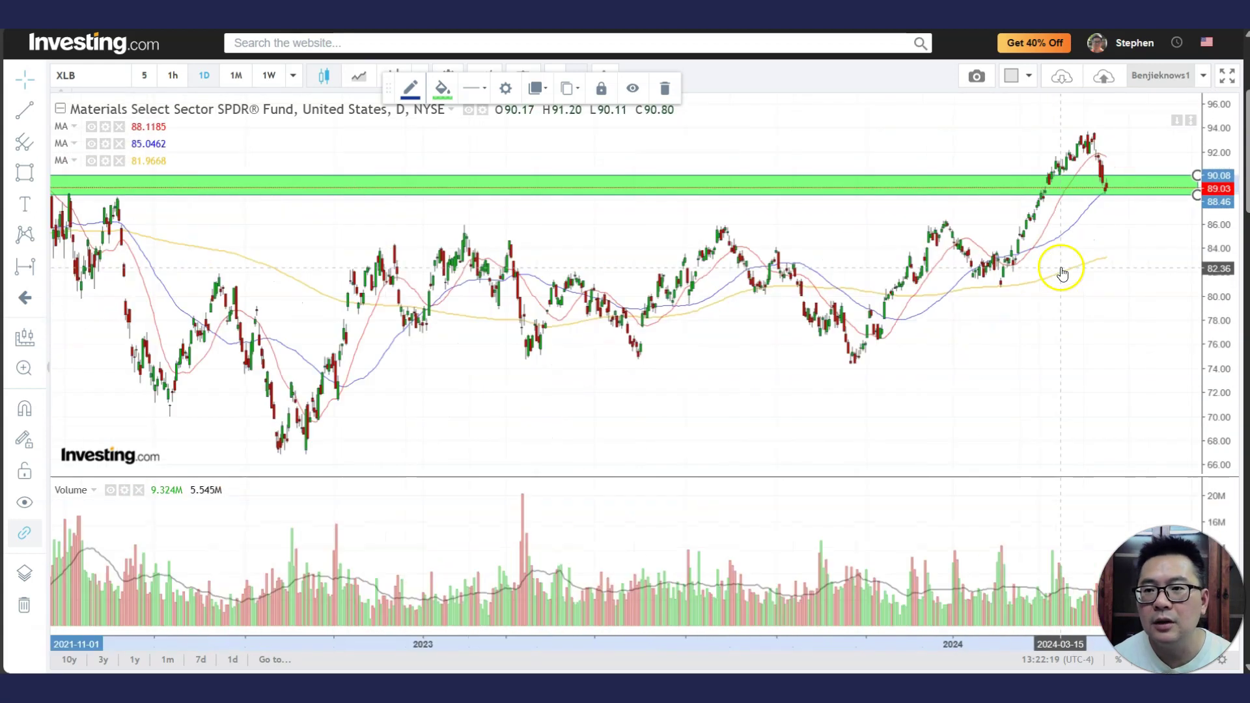
Switch the chart from XLB to Gold Futures (GC) and examine its recent daily price action and existing position markings.
scroll(1061, 270, "up", 3)
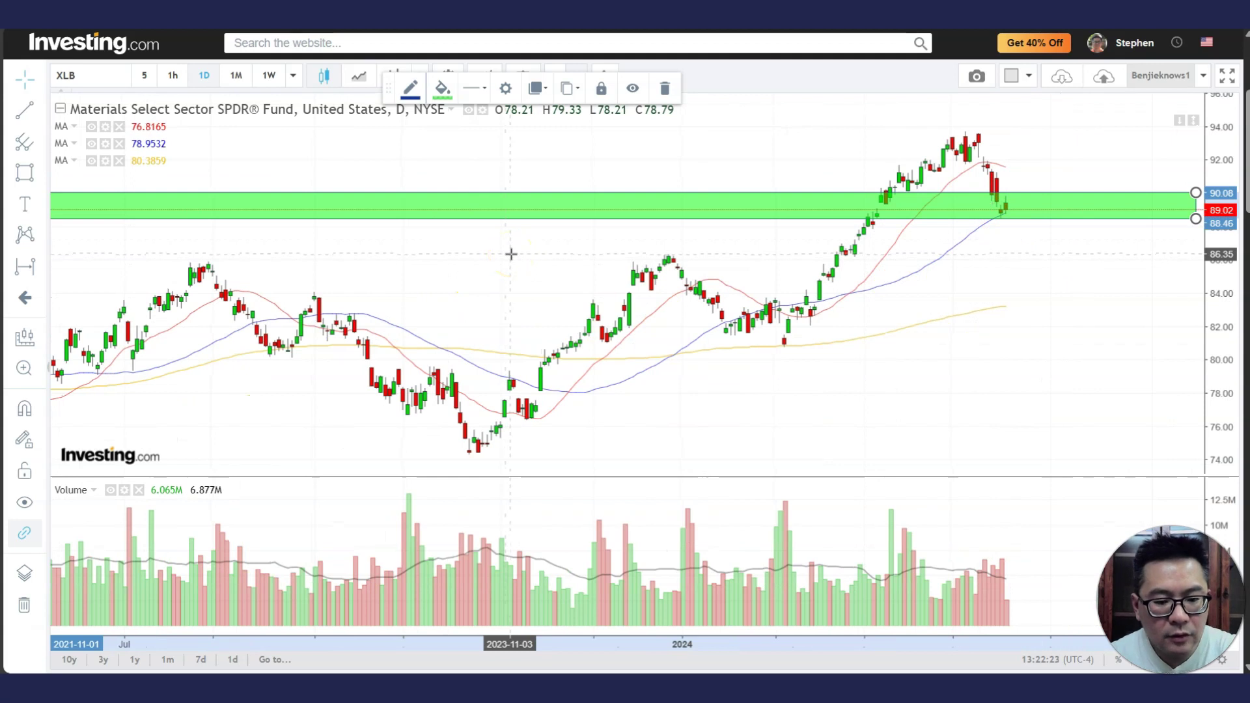
type("GOLD")
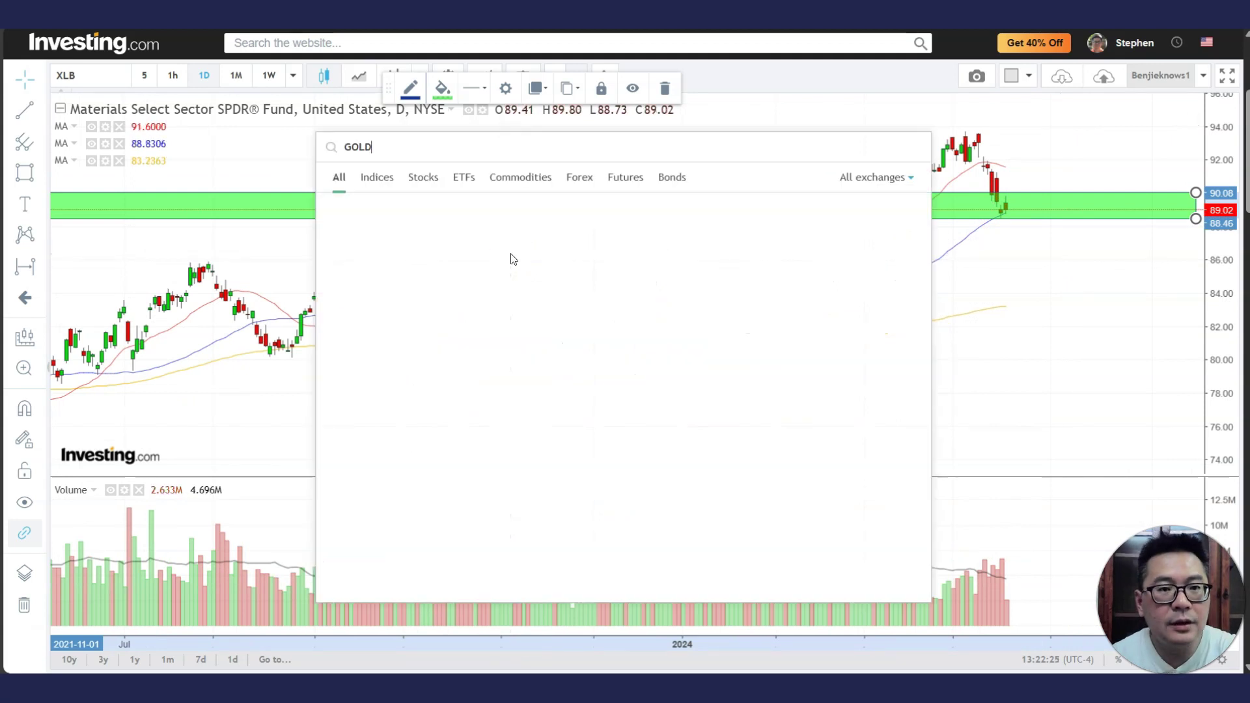
left_click(488, 212)
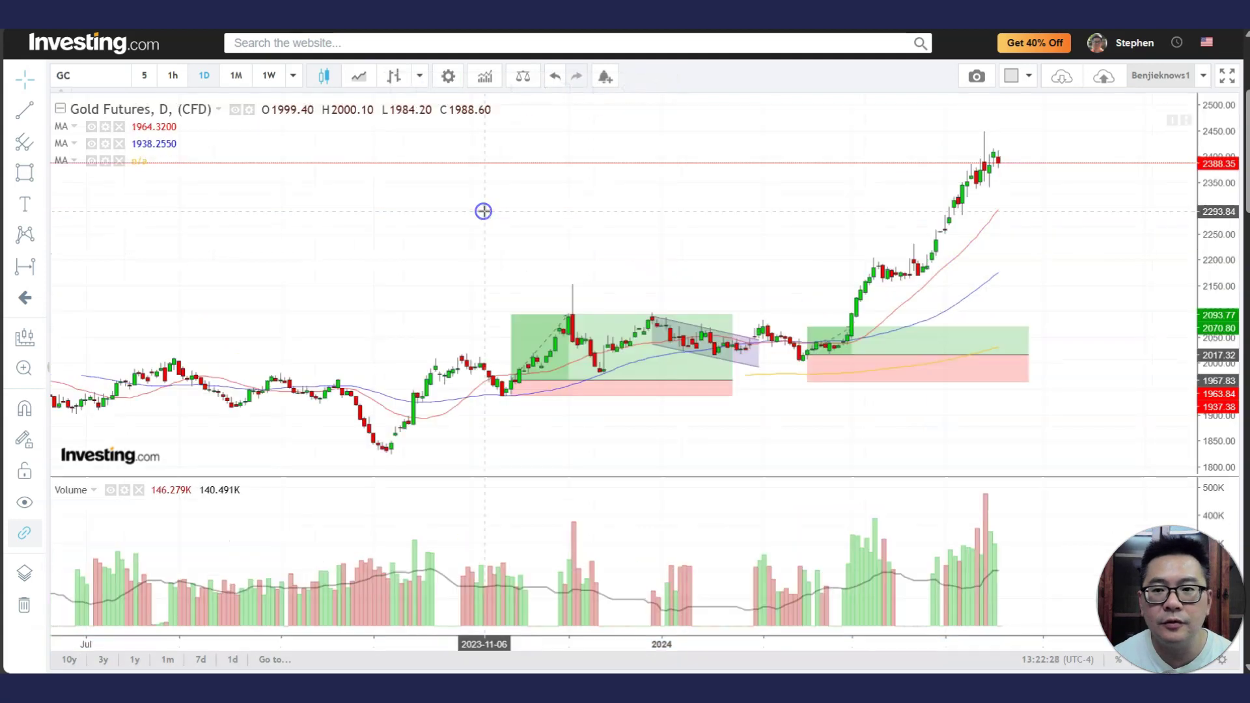
scroll(1033, 284, "up", 3)
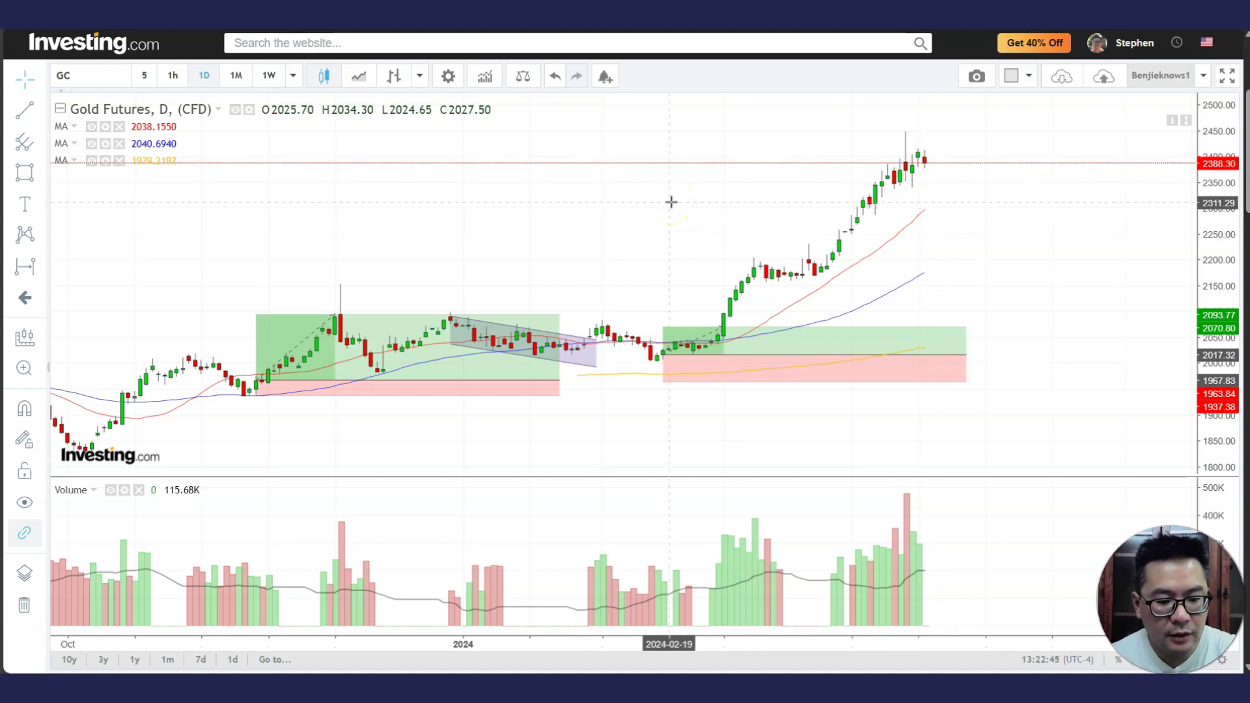
Open the Crude Oil WTI Futures (CL) chart and draw a rising trend line from February 5, 2024 at about 71.49 to May 3, 2024 at about 85.42.
type("CL")
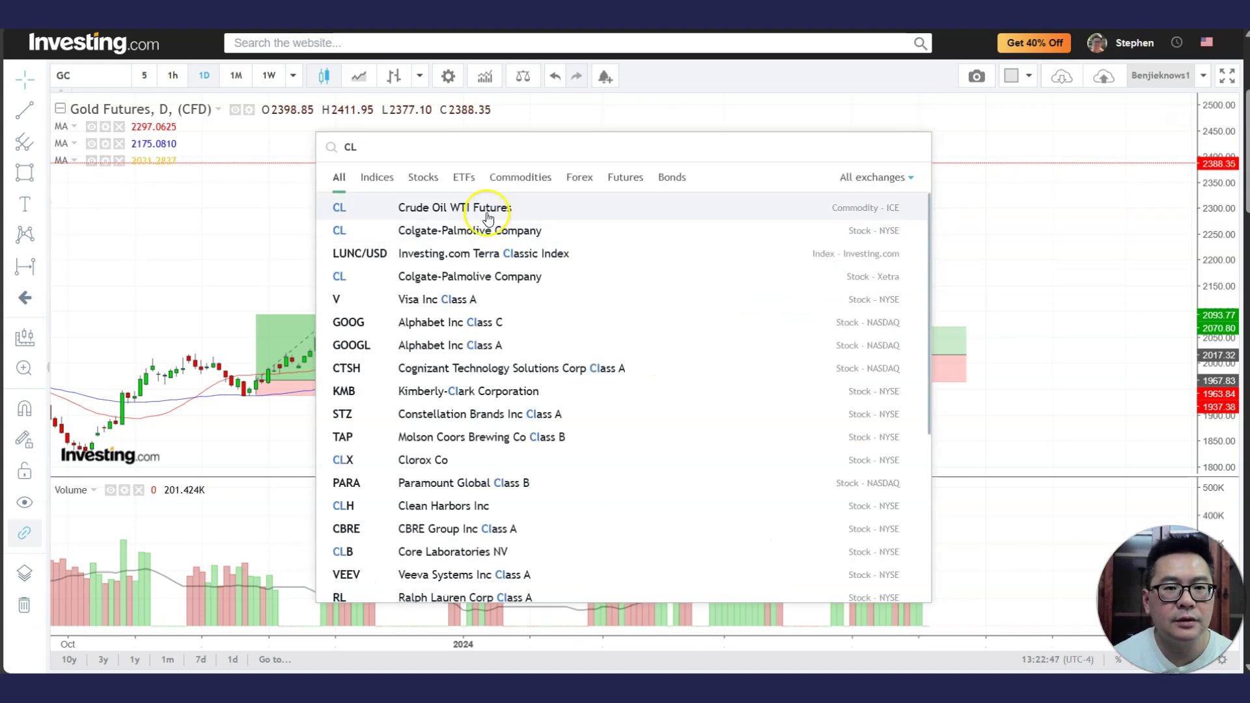
left_click(488, 208)
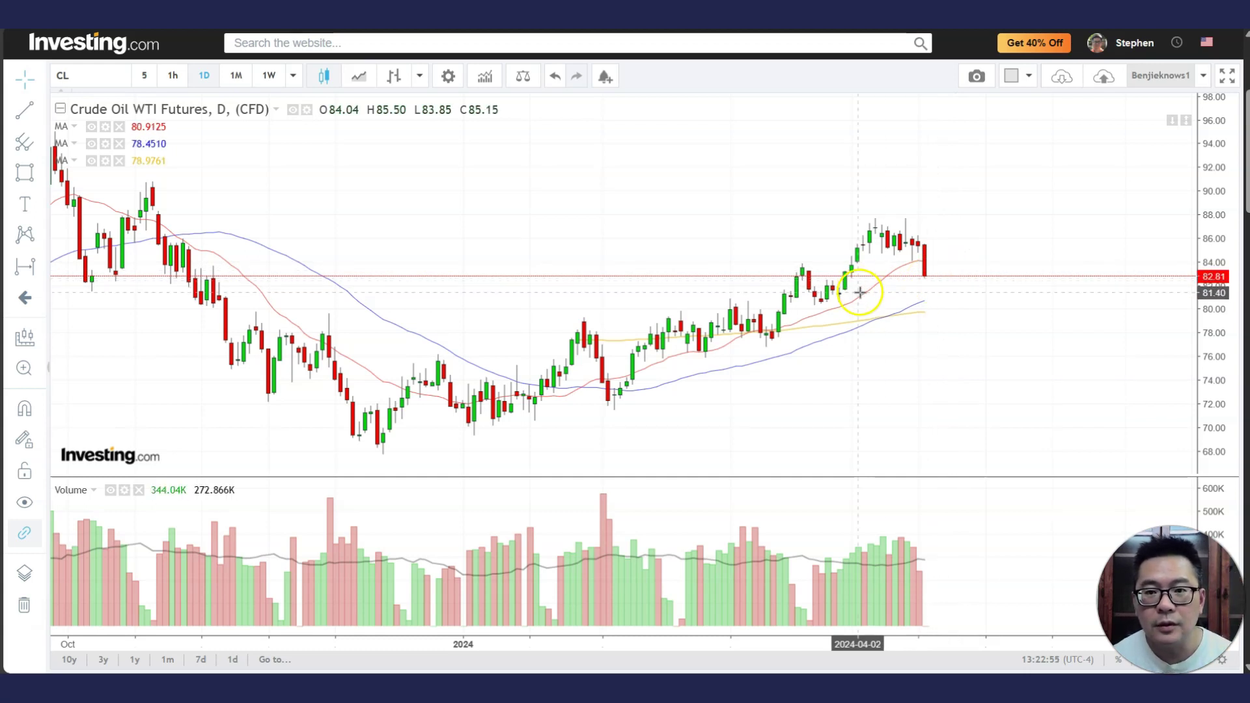
left_click(33, 116)
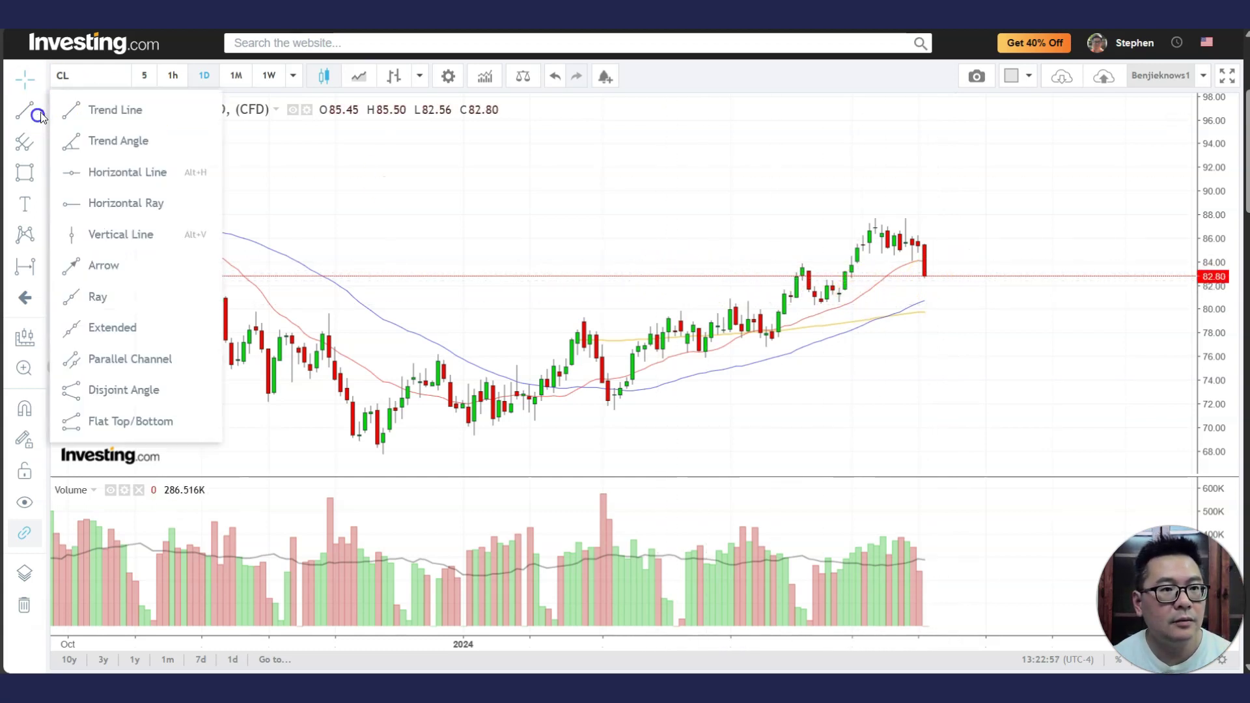
left_click(111, 109)
left_click(612, 409)
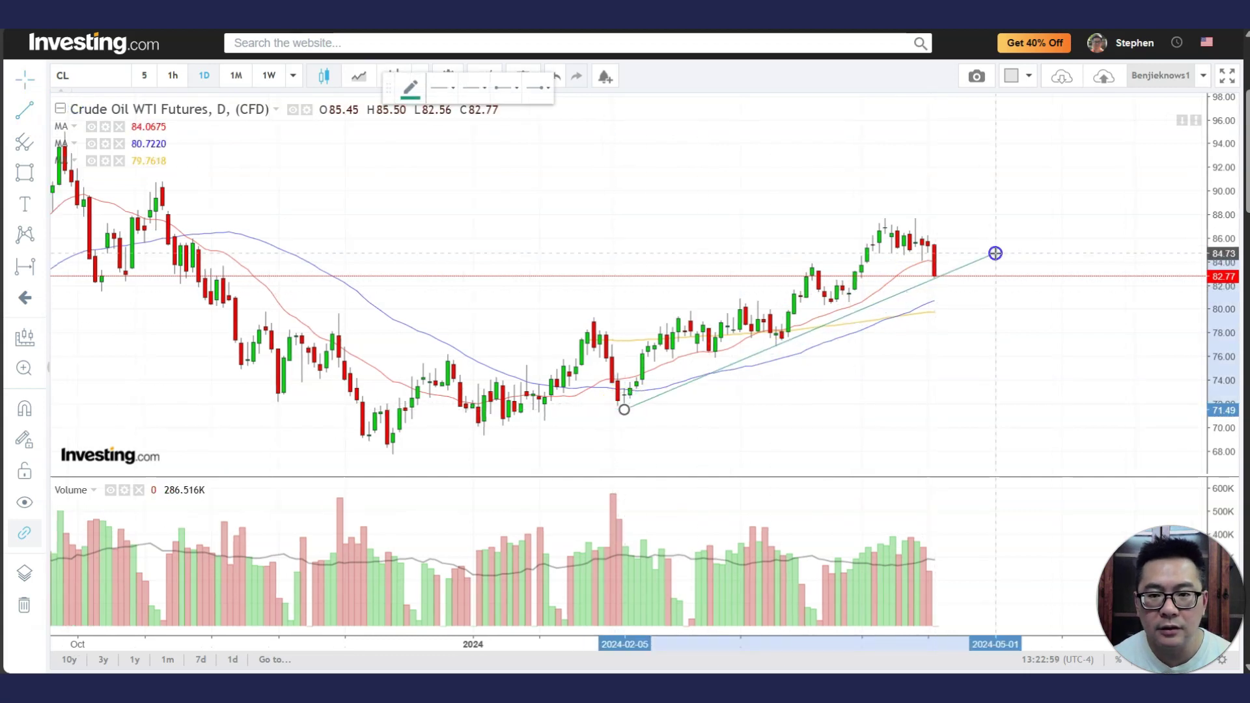
left_click(1006, 245)
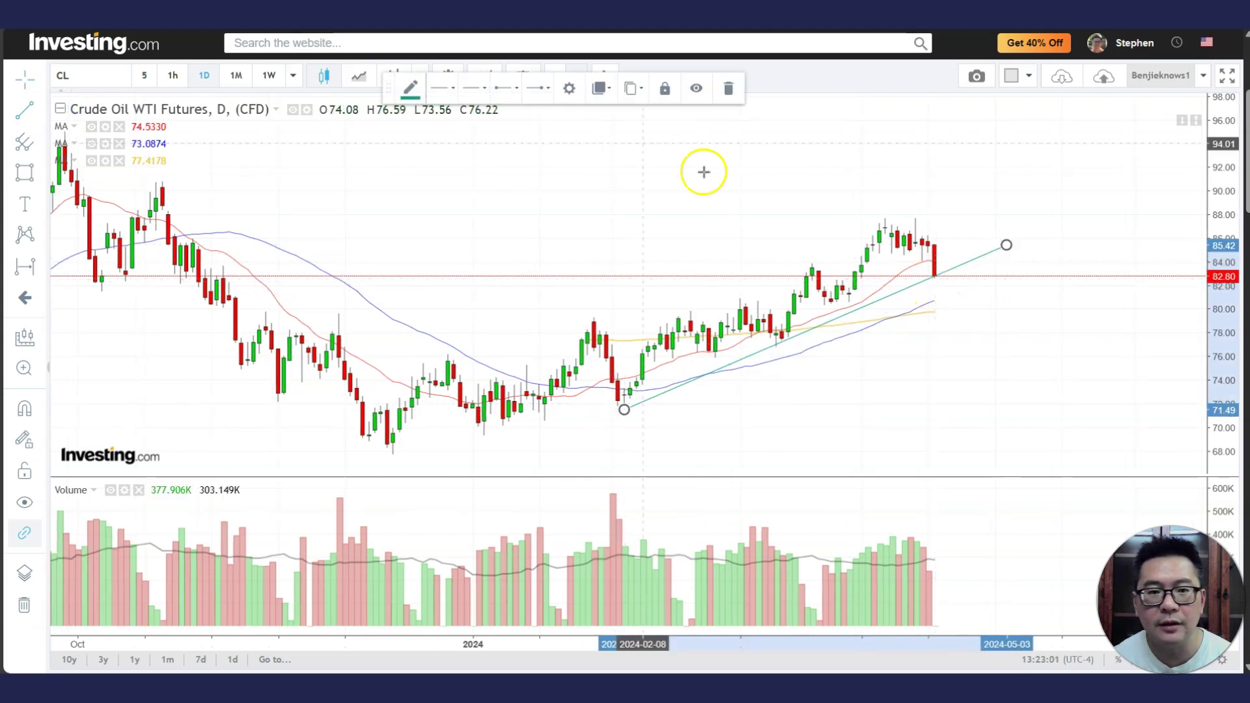
Mark crude oil's support zone with a green rectangle from March 13 to May 3, 2024, between about 83.5 and 82.51.
left_click(35, 176)
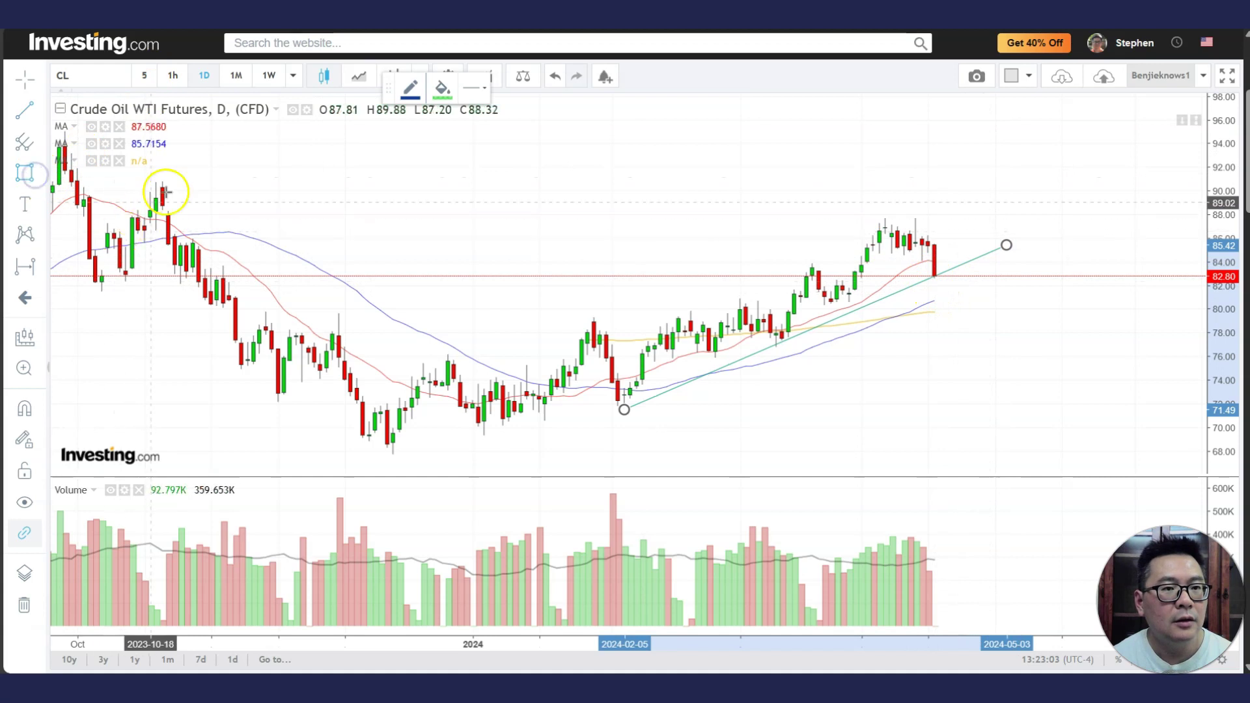
left_click(792, 268)
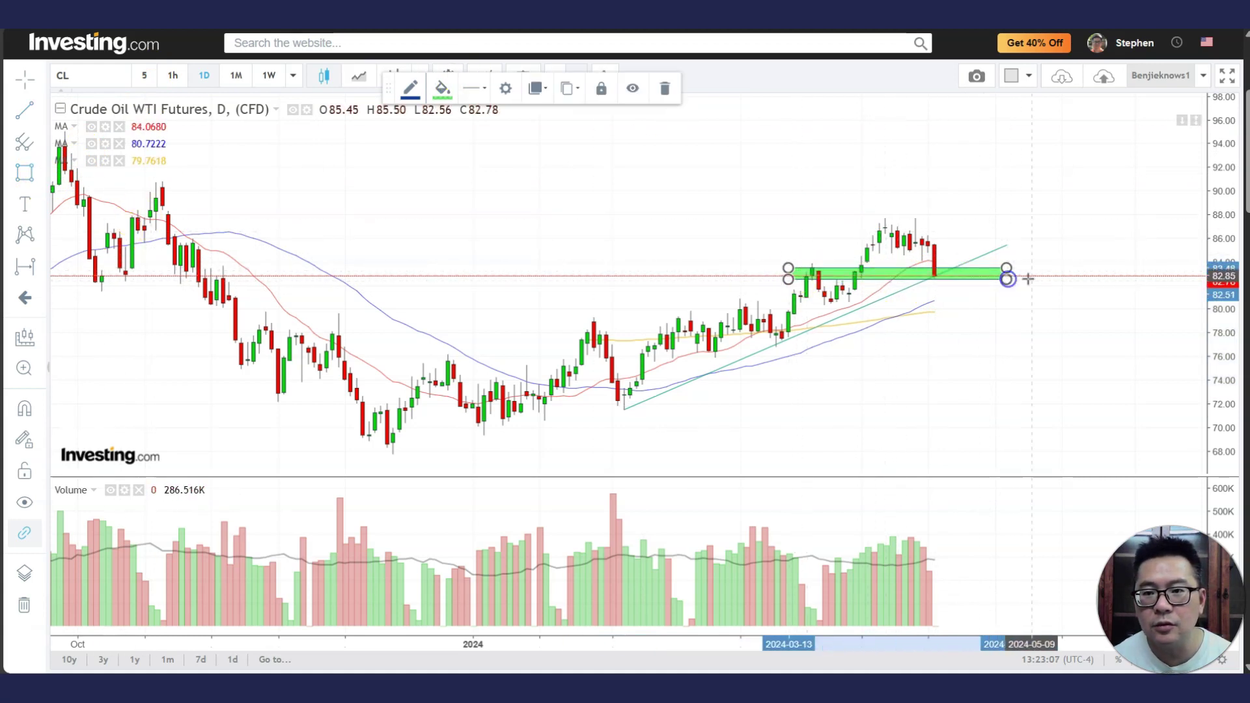
left_click(1008, 278)
left_click(948, 274)
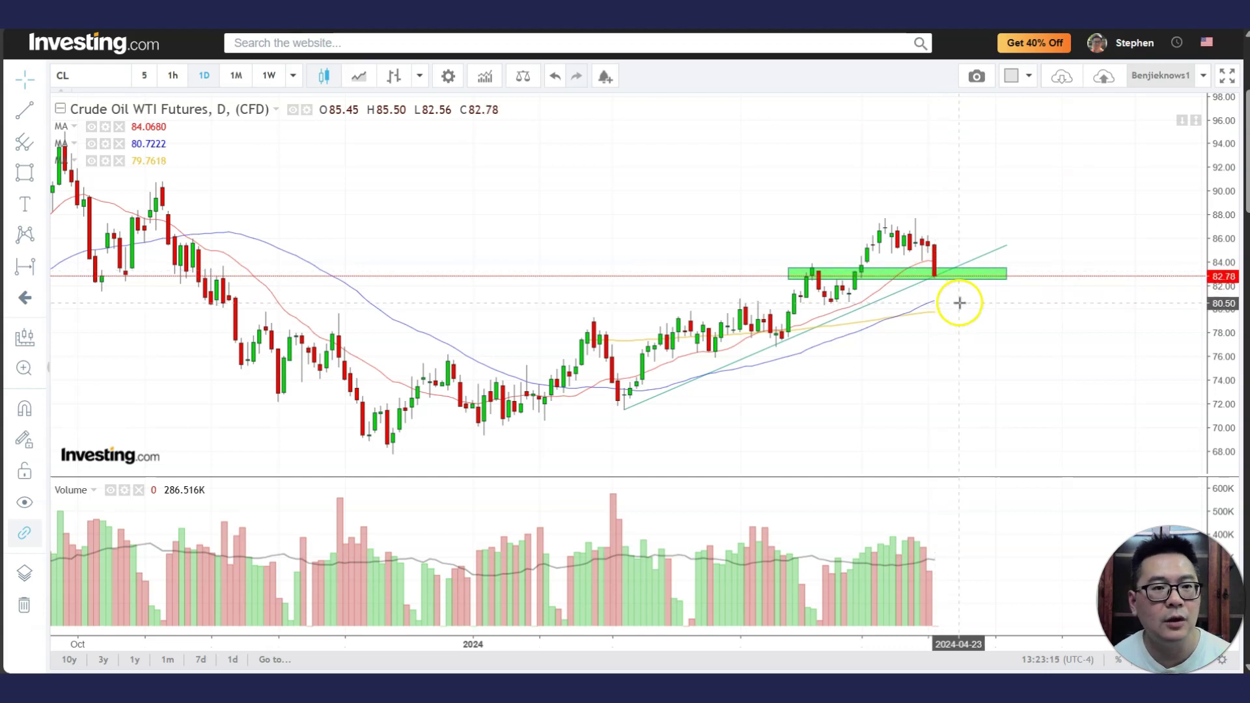
scroll(966, 309, "down", 1)
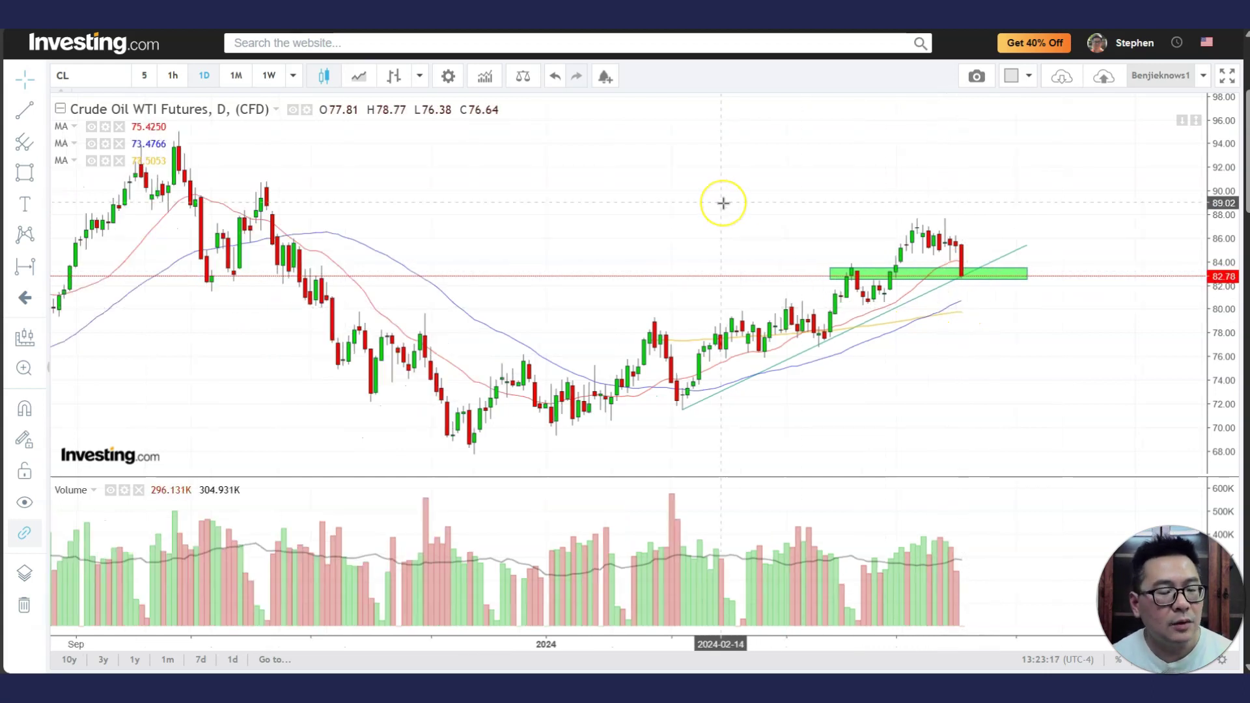
Open the Marathon Oil (MRO) chart and examine its daily price history back to February 2023.
type("mro")
key("Return")
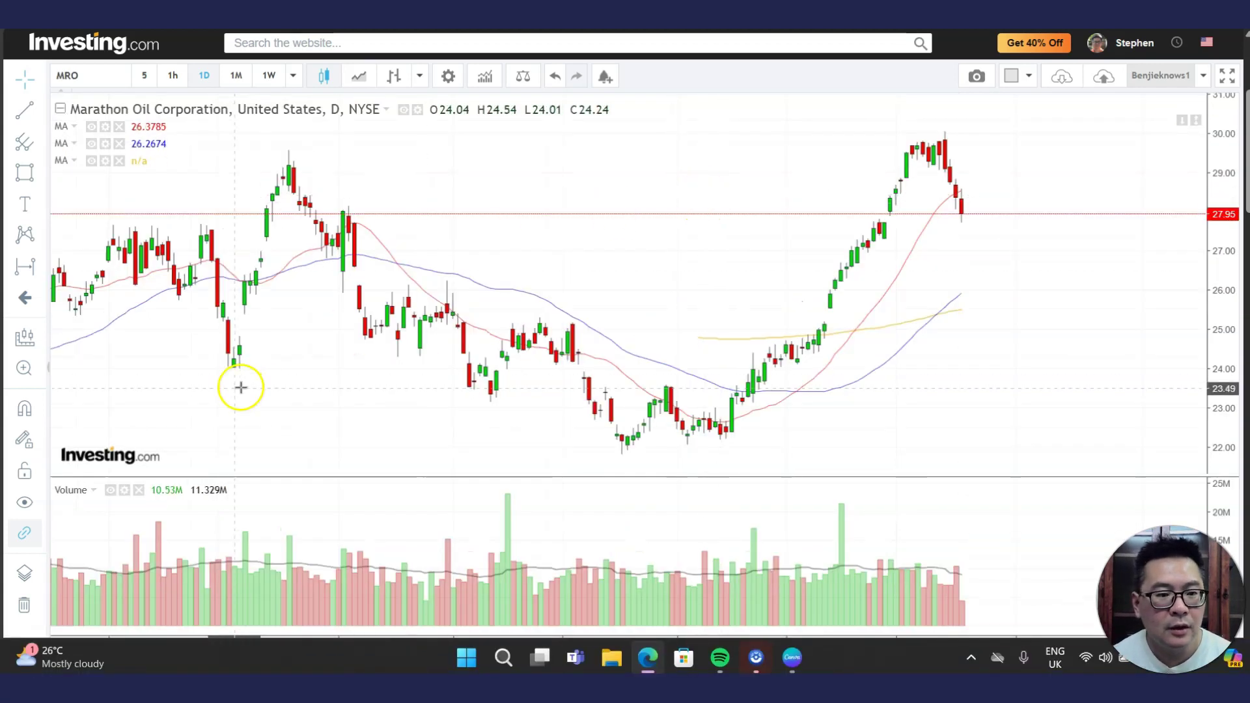
left_click(955, 233)
left_click_drag(955, 233, 904, 189)
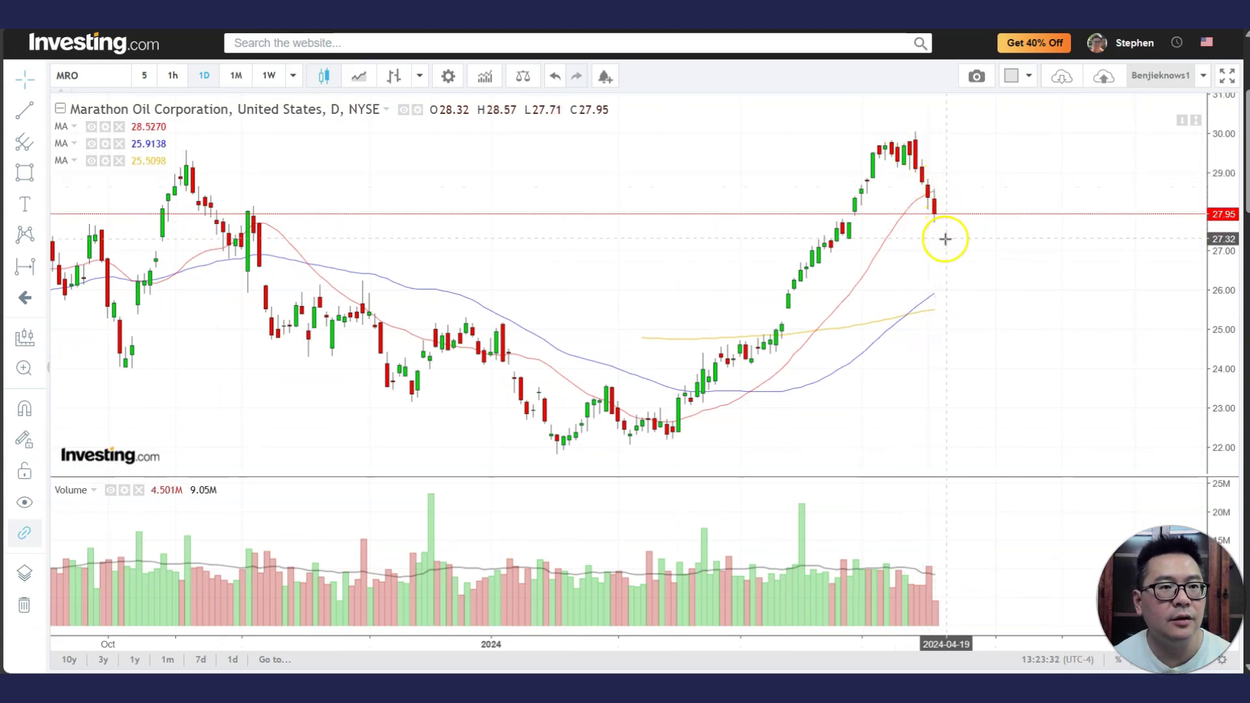
scroll(692, 195, "down", 5)
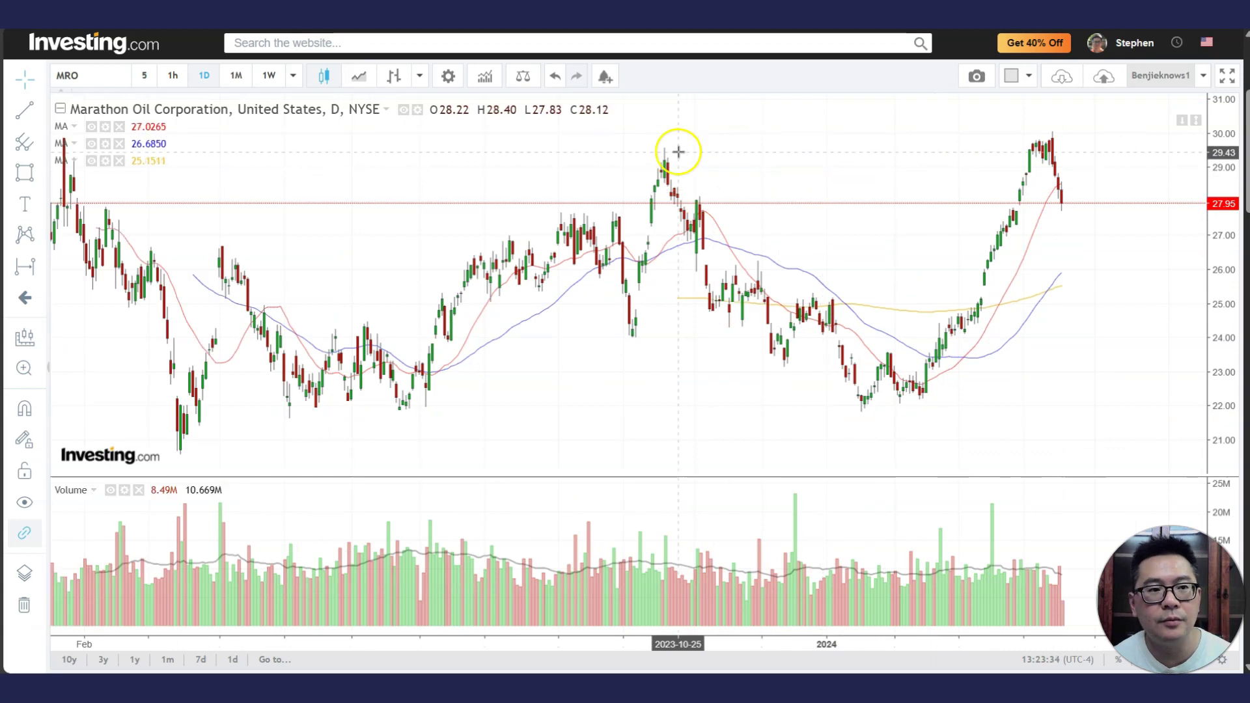
scroll(904, 187, "up", 4)
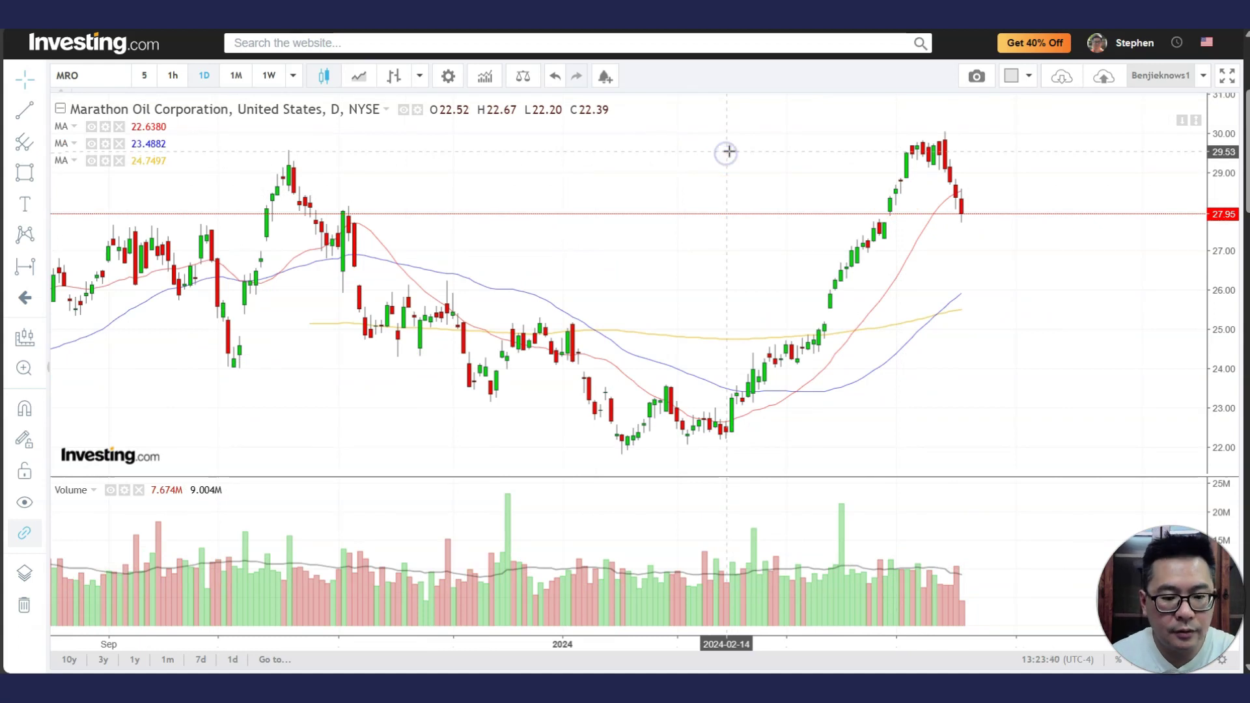
Open Investing.com's Bitcoin index (BTC/USD) chart and draw a falling trend line from March 13, 2024 at about 73316.9 to April 15 at about 69764.
type("BT")
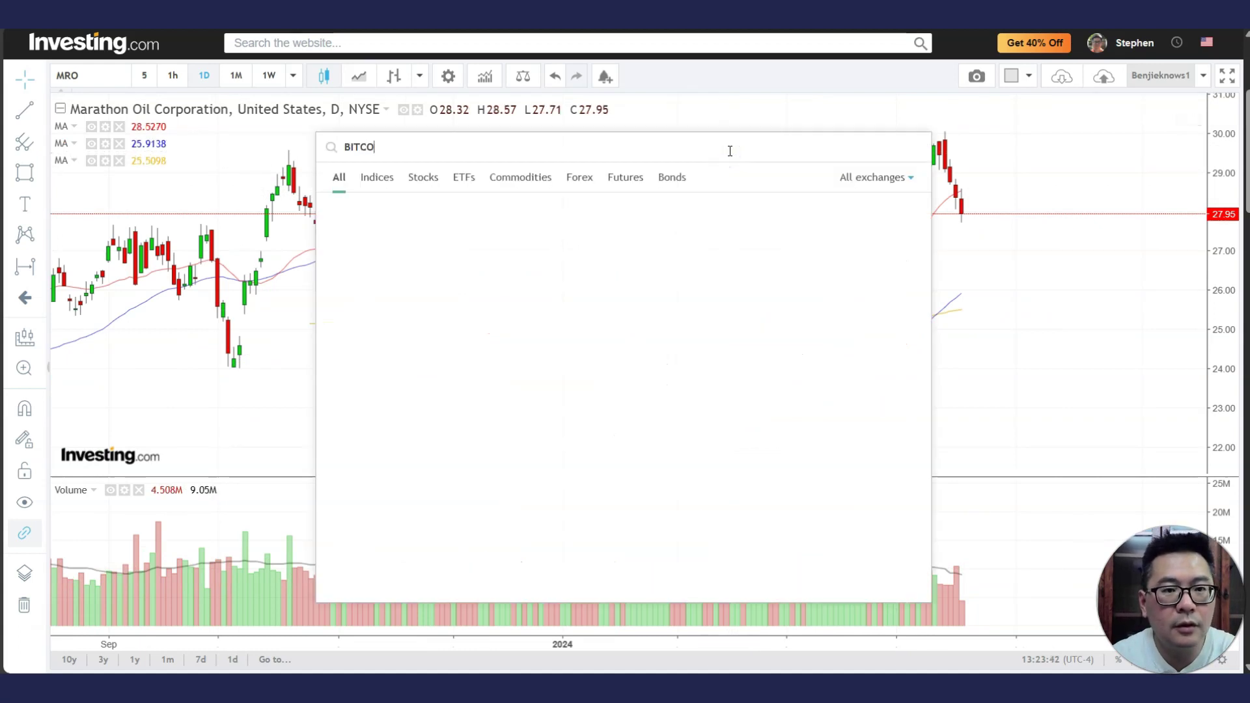
type("TCOIN")
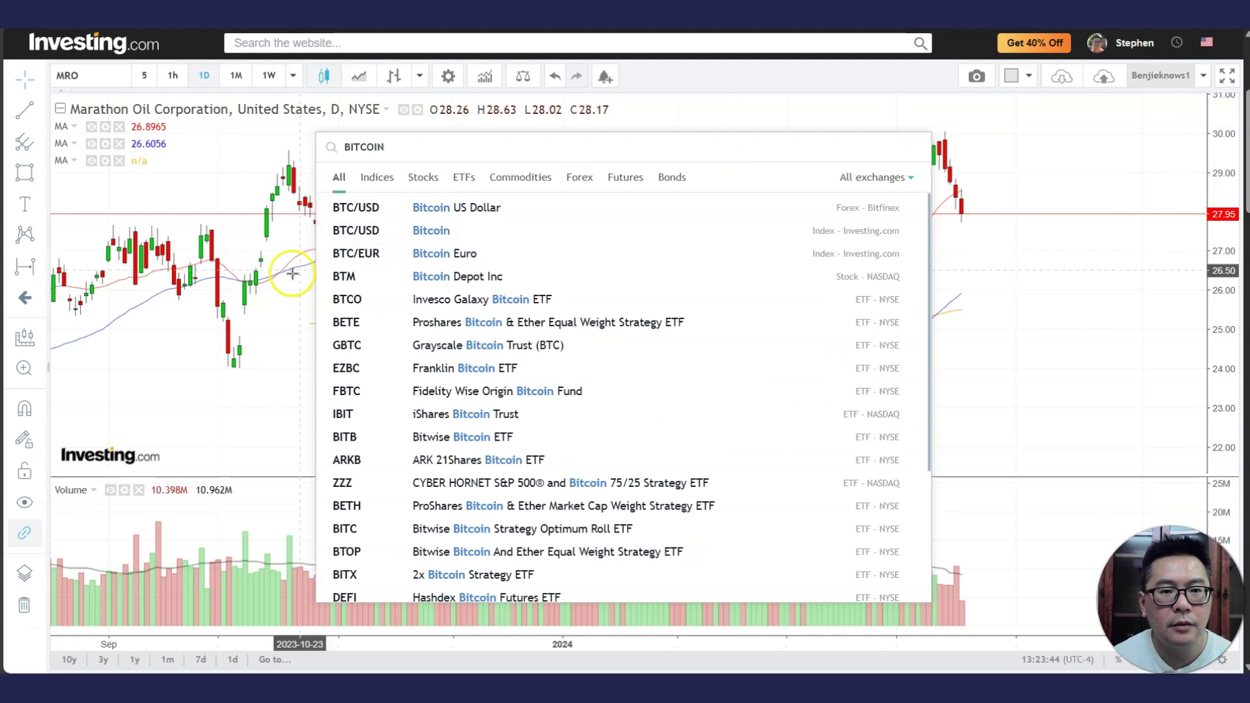
left_click(376, 232)
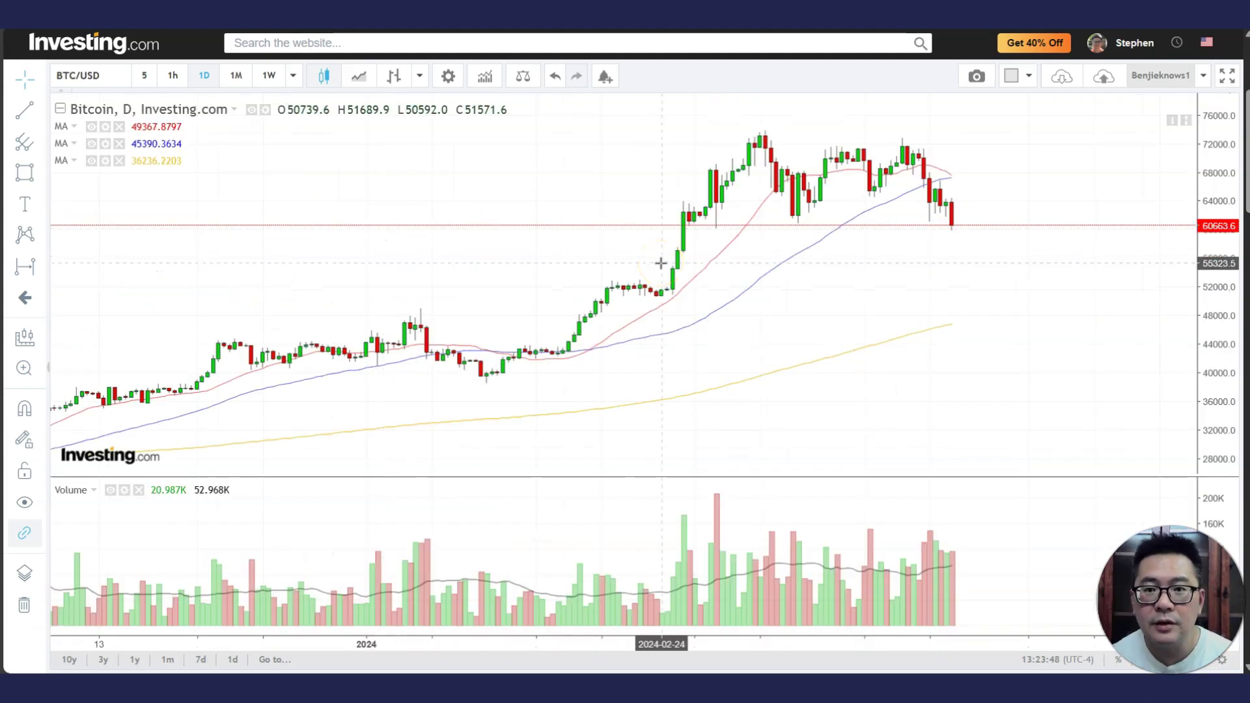
left_click(27, 112)
left_click(88, 109)
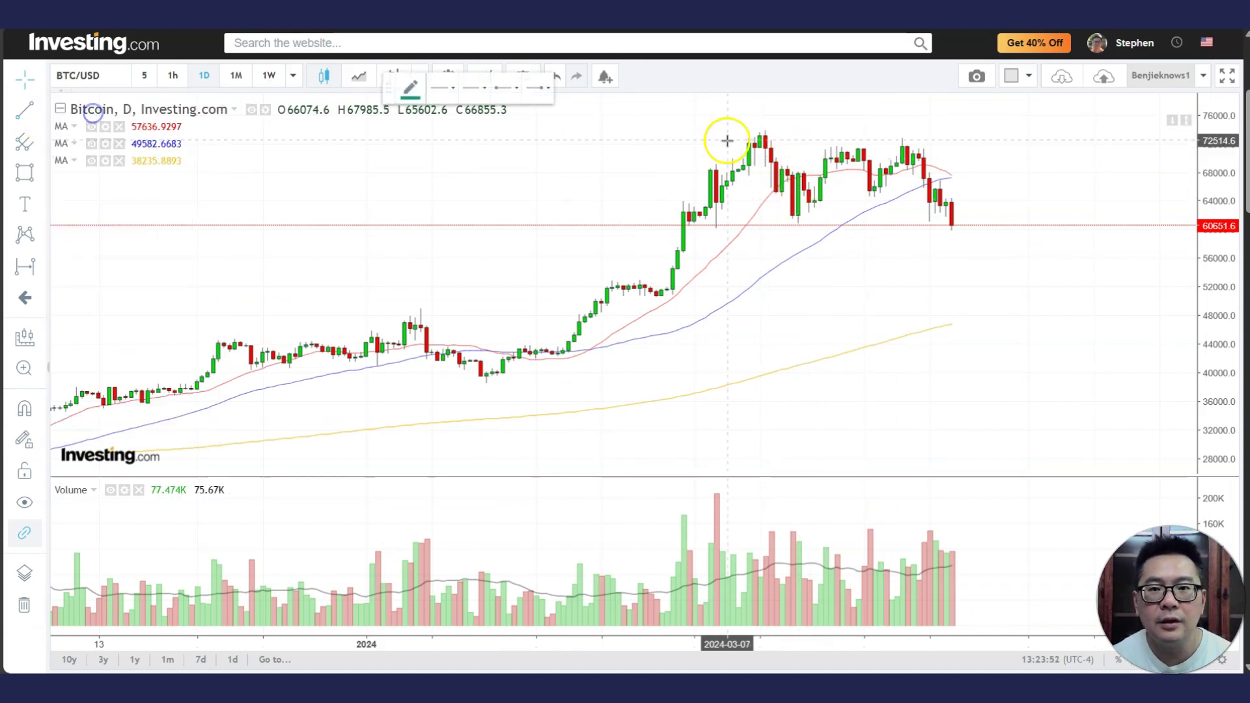
left_click(759, 134)
left_click(939, 160)
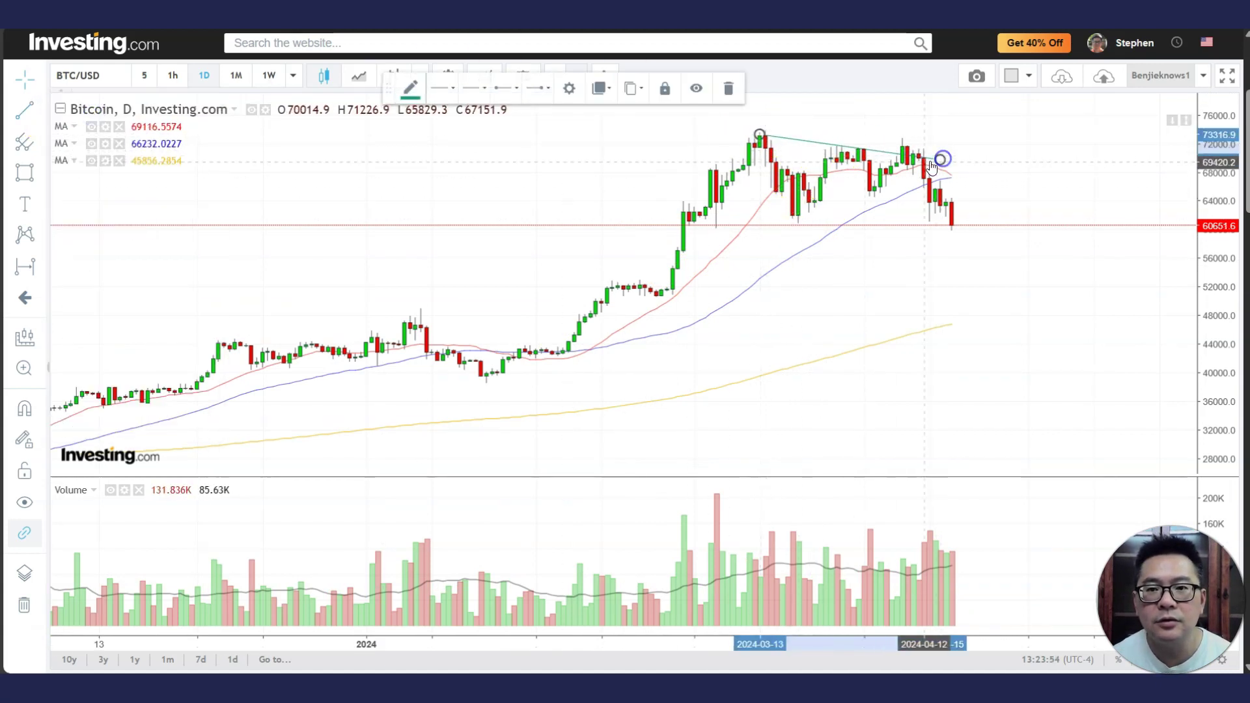
Draw a rising trend line on Bitcoin from March 19, 2024 at about 61053.9 to April 15, 2024 at about 67930.3.
left_click(39, 116)
left_click(87, 109)
left_click(793, 222)
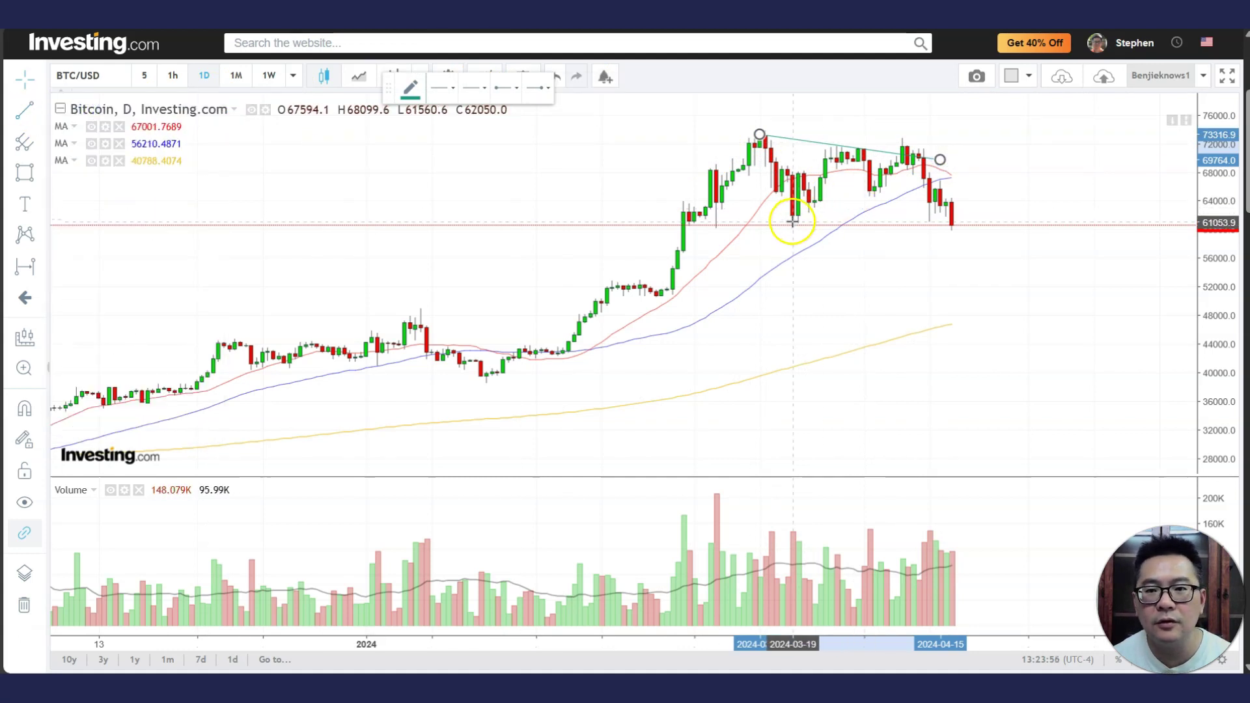
left_click(940, 172)
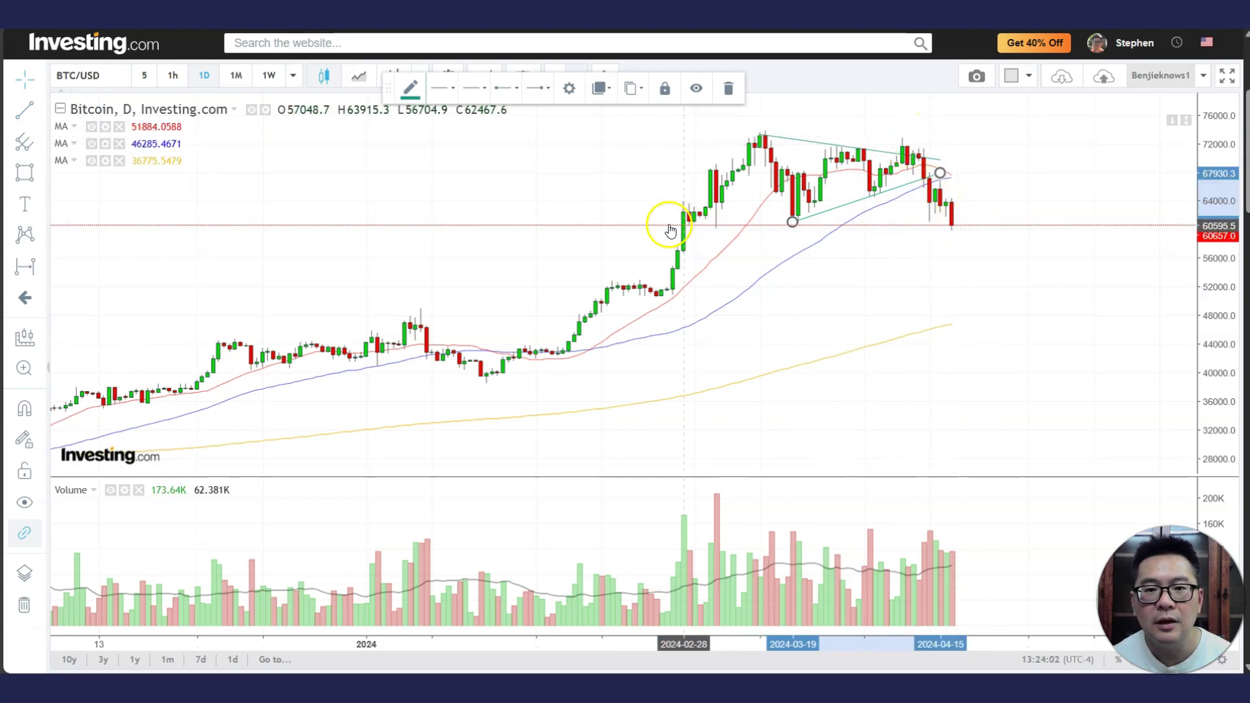
Mark Bitcoin's support zone with a green rectangle from February 25 to April 27, 2024, between about 62200 and 60137.
left_click(176, 204)
left_click(24, 172)
left_click(91, 201)
left_click(664, 207)
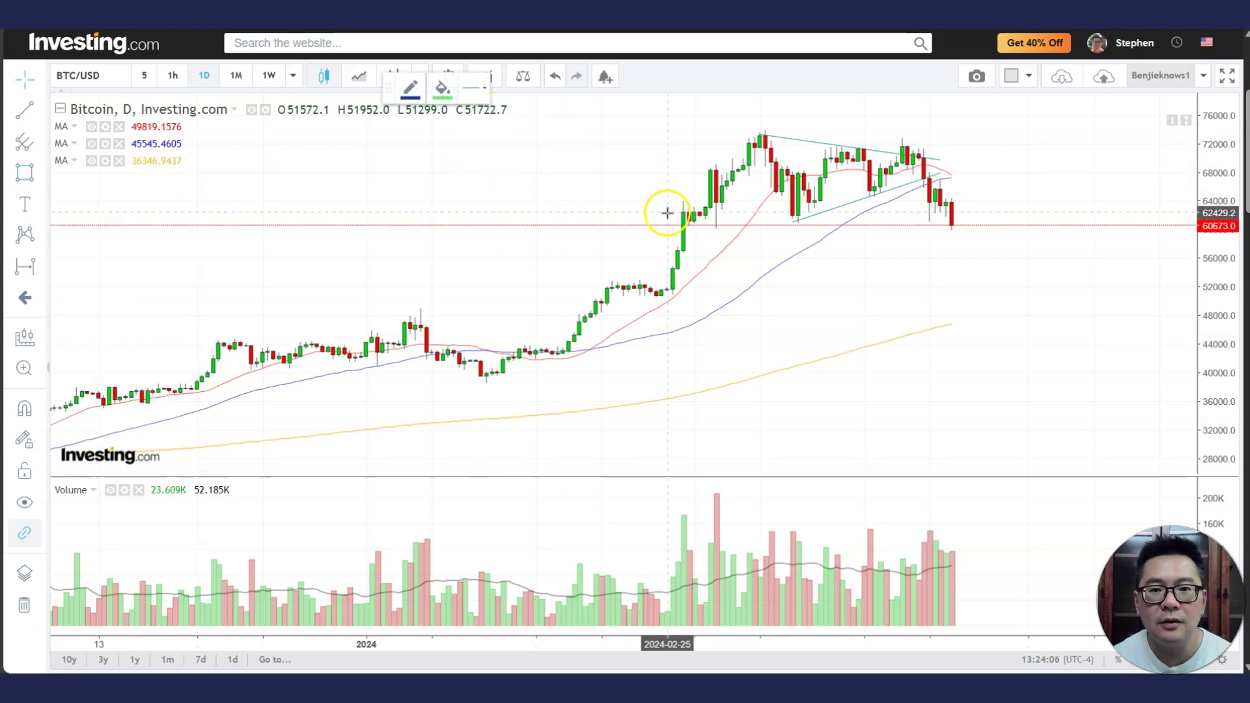
left_click(1005, 228)
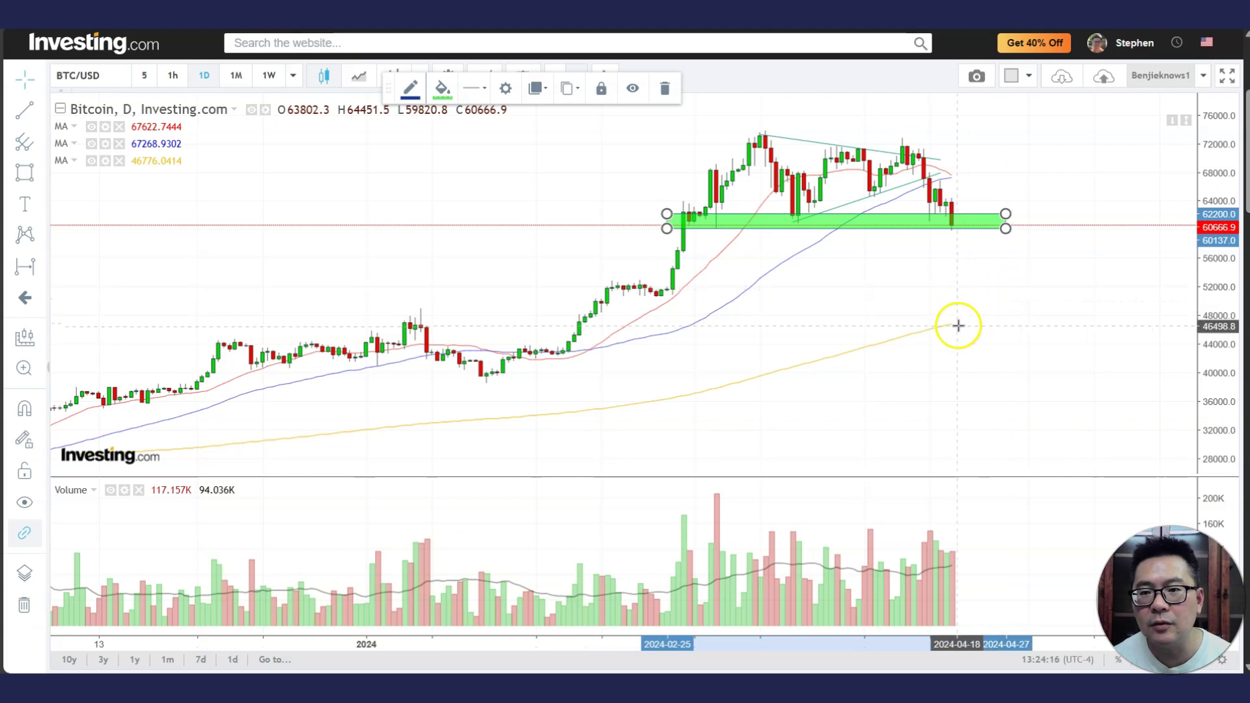
left_click(991, 265)
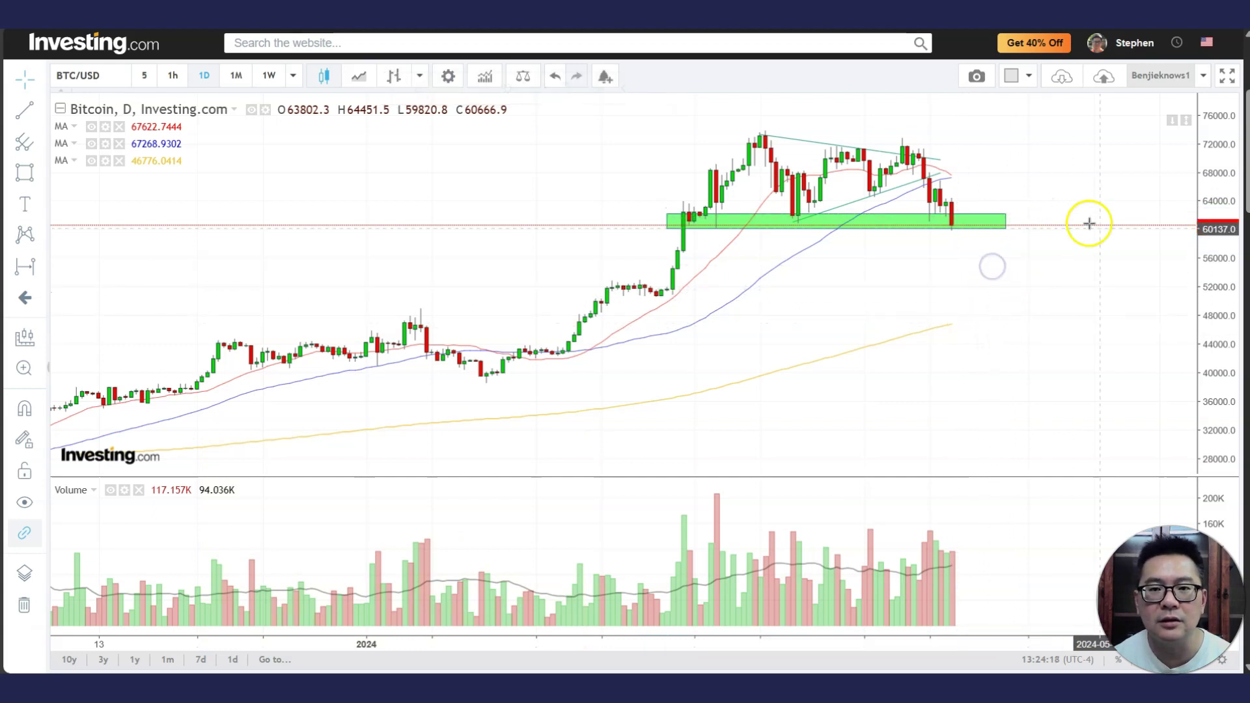